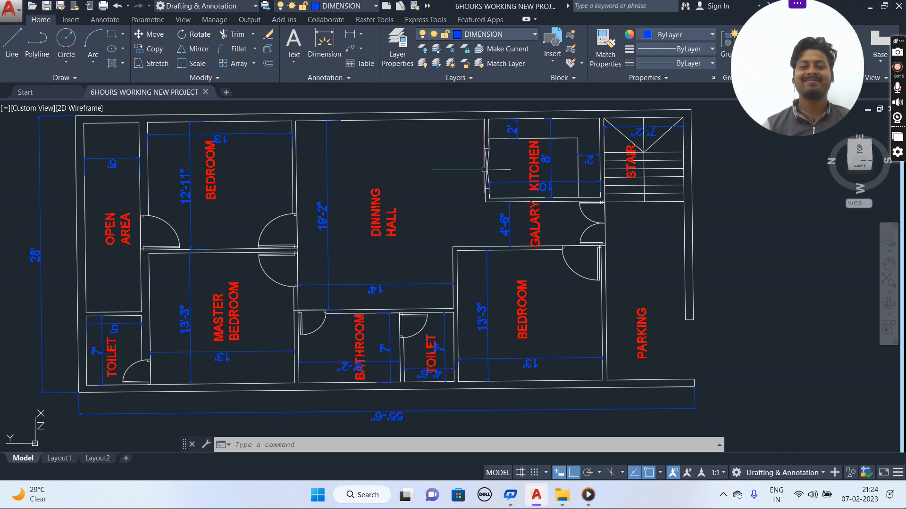
pyautogui.click(779, 203)
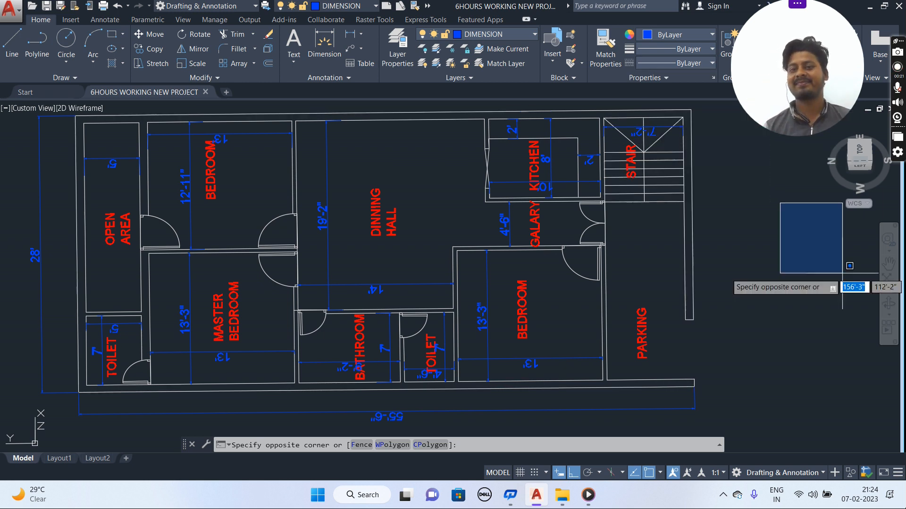
pyautogui.click(839, 228)
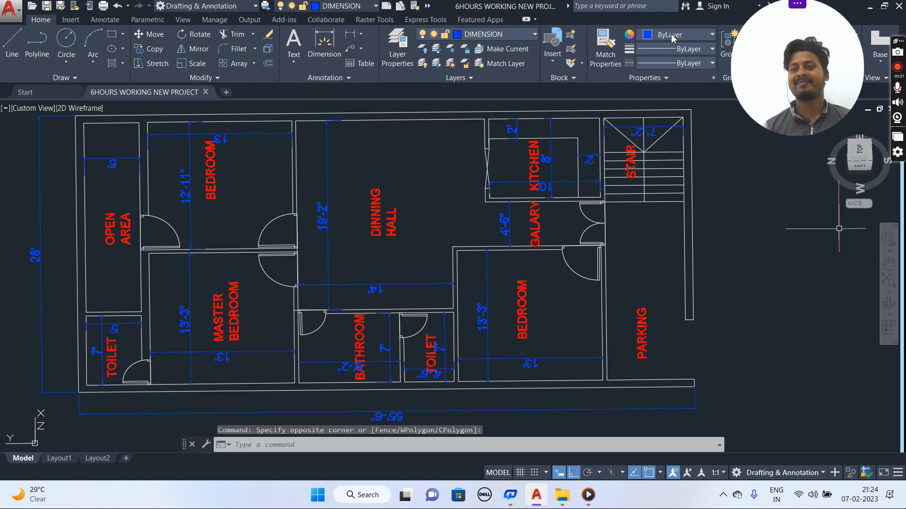
pyautogui.click(495, 33)
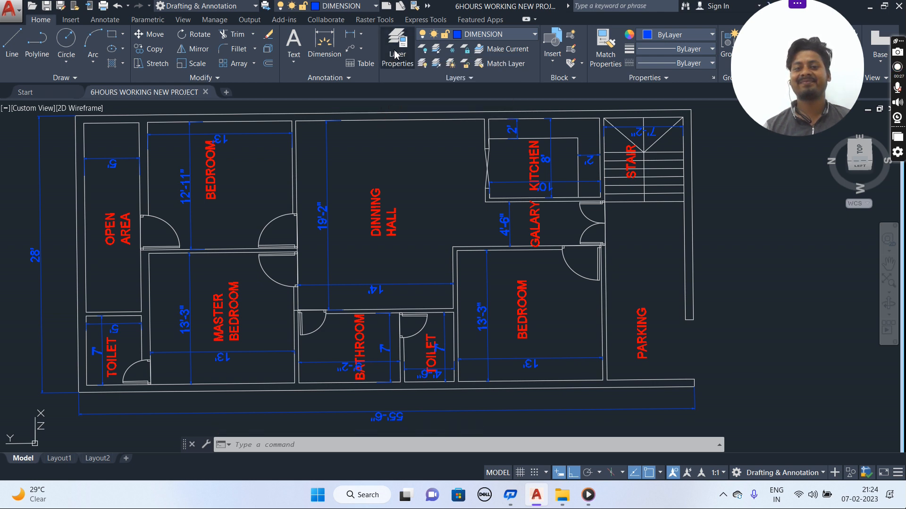
# - Create a new layer named window and set its color to index 60
pyautogui.click(397, 52)
pyautogui.click(109, 55)
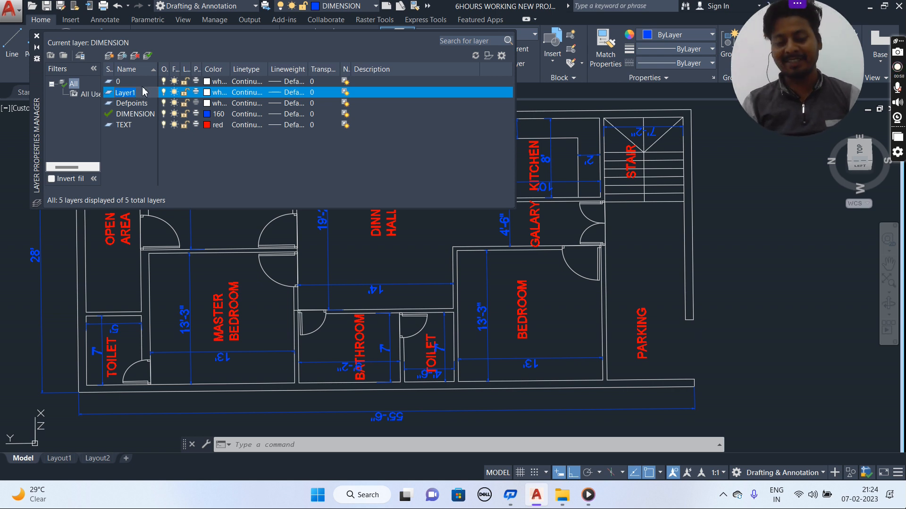
pyautogui.write('window')
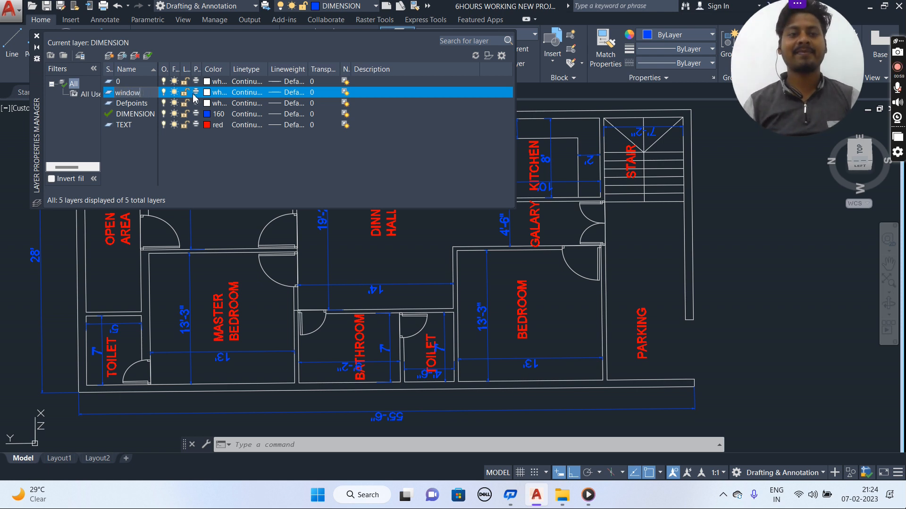
pyautogui.click(206, 93)
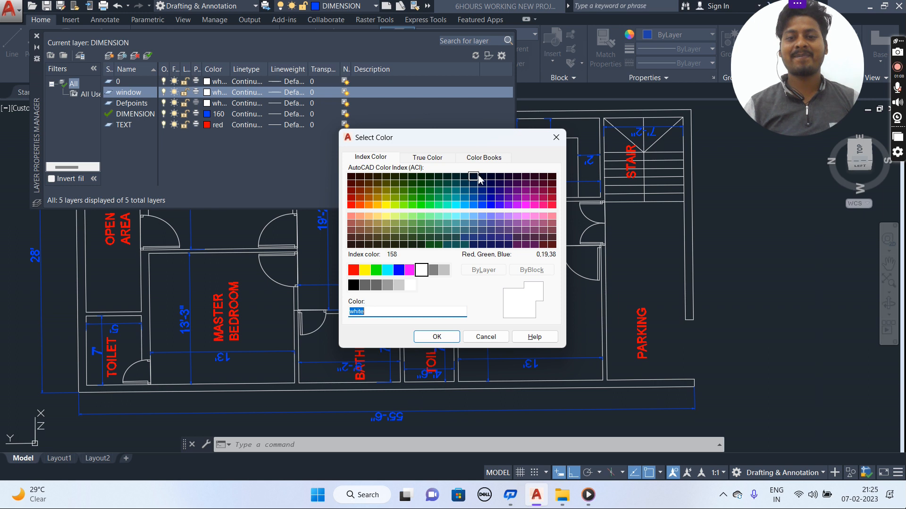
pyautogui.click(394, 205)
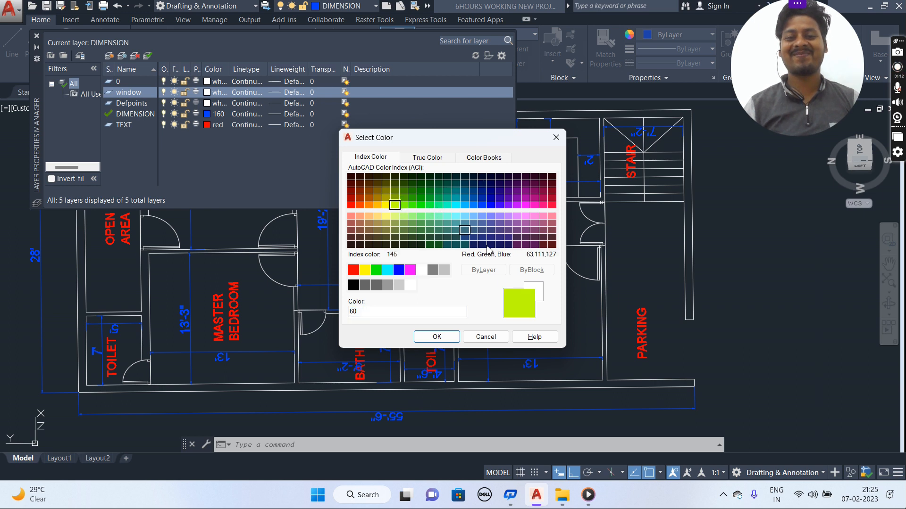
pyautogui.click(437, 337)
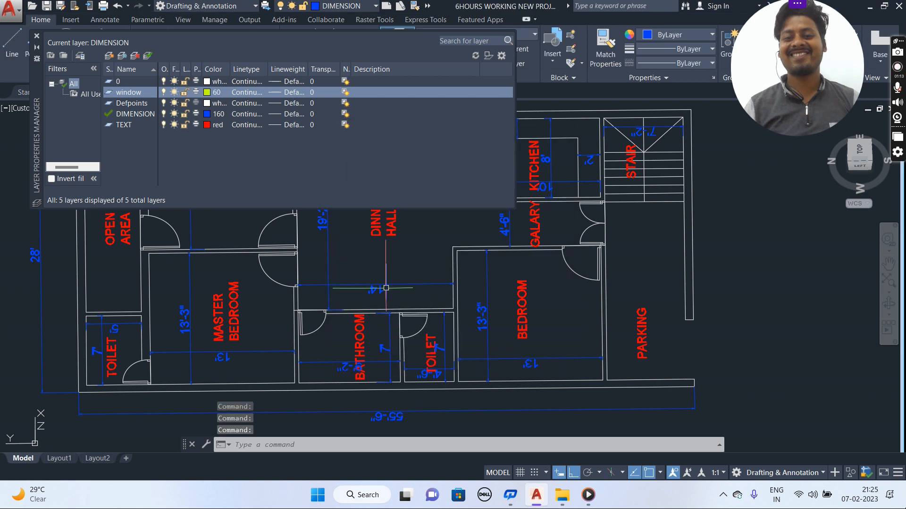
# - Create a new layer named wall and set its color to cyan
pyautogui.click(122, 55)
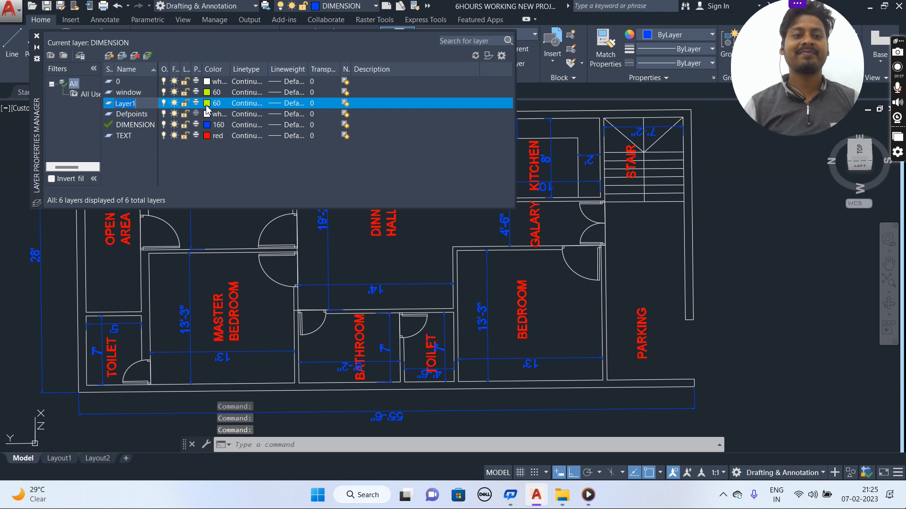
pyautogui.write('wall')
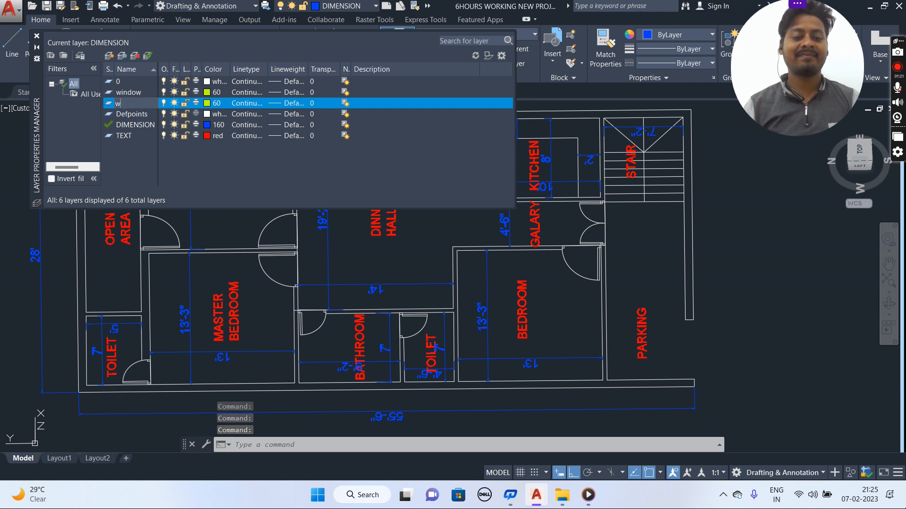
pyautogui.click(206, 103)
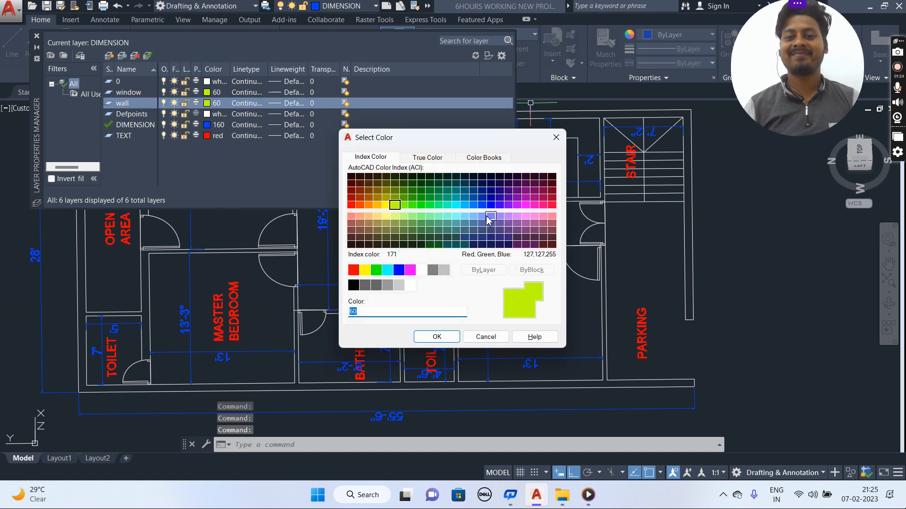
pyautogui.click(391, 270)
pyautogui.click(437, 337)
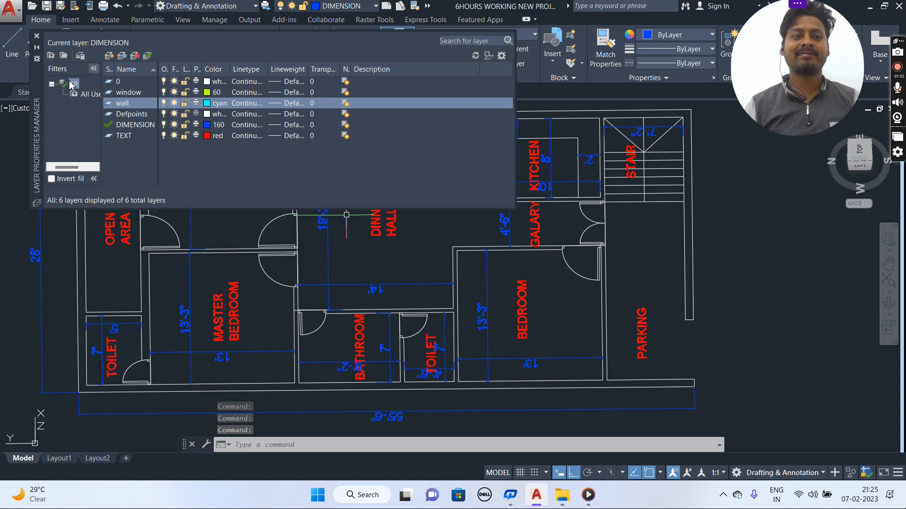
# - Add another new layer to the drawing's layer list
pyautogui.click(109, 57)
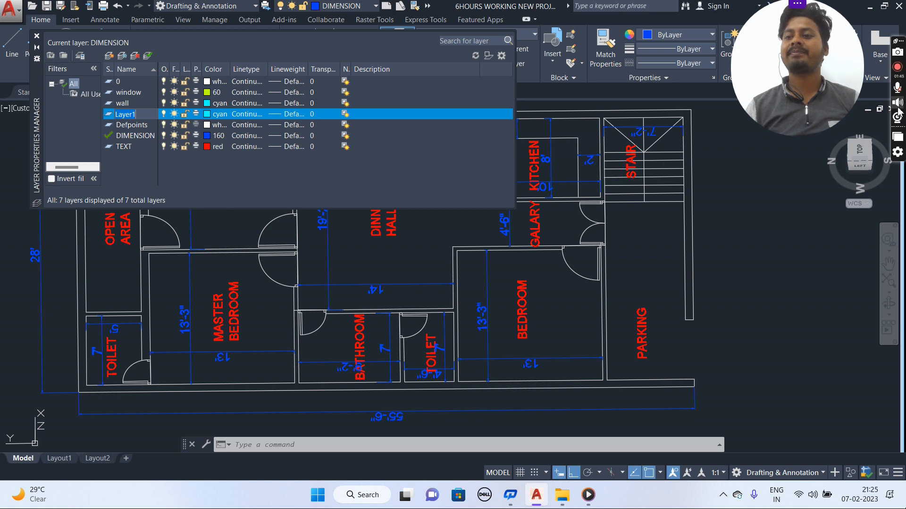
# - Enable the microphone in the ScreenRec settings and minimize the settings window
pyautogui.click(897, 152)
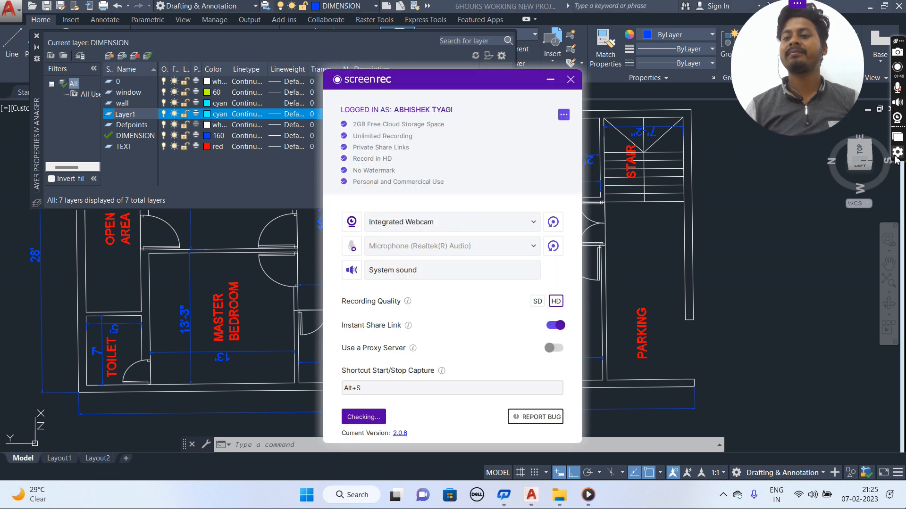
pyautogui.click(352, 247)
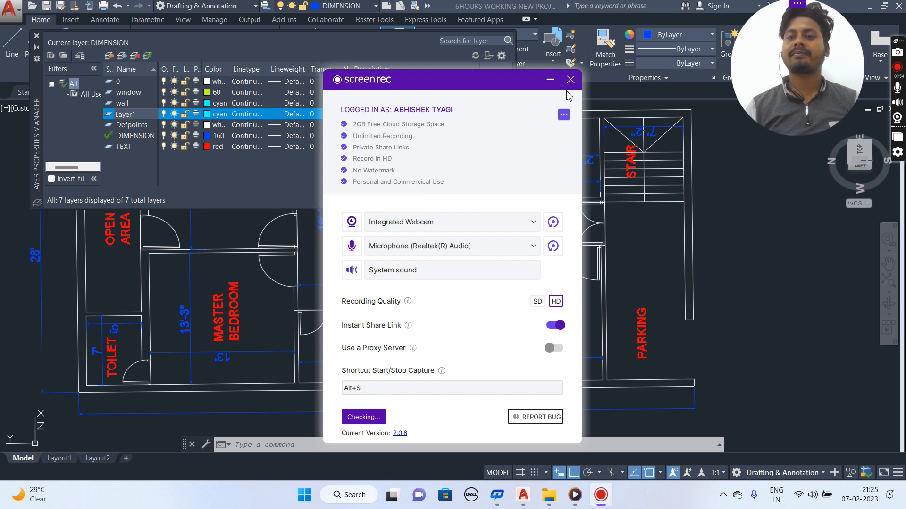
pyautogui.click(550, 80)
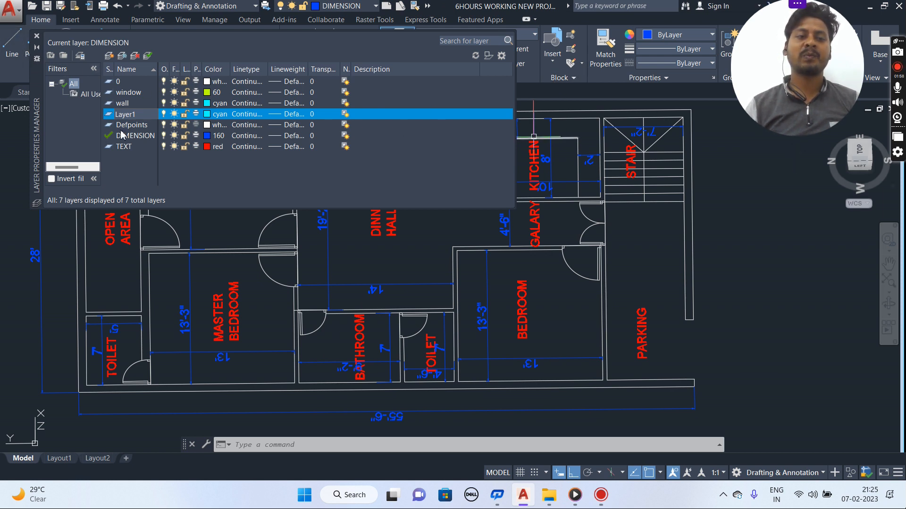
# - Name the new layer column, set its color to index 12, and close the layer manager
pyautogui.doubleClick(108, 113)
pyautogui.write('column')
pyautogui.press('Return')
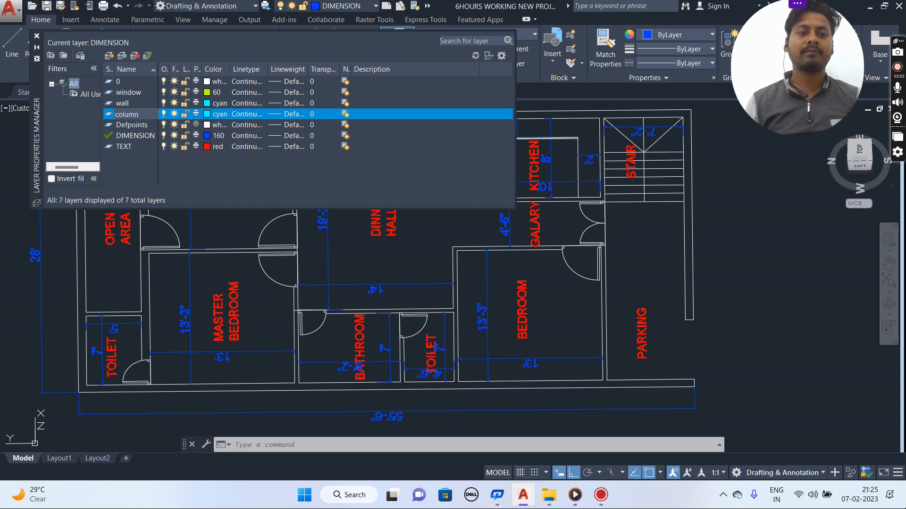
pyautogui.click(209, 114)
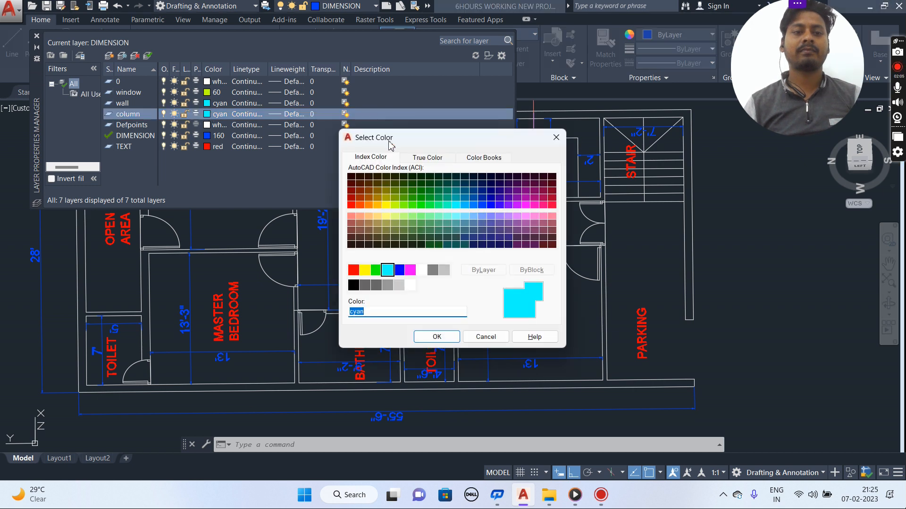
pyautogui.click(352, 198)
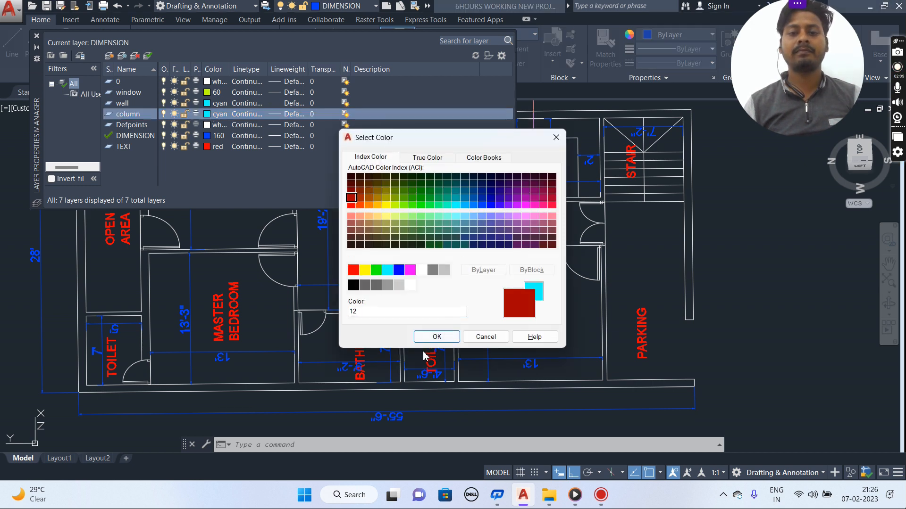
pyautogui.click(429, 338)
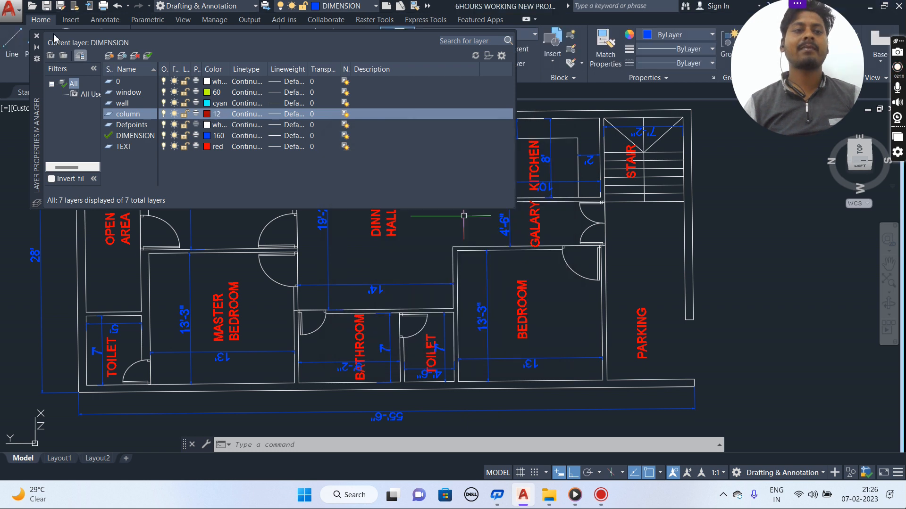
pyautogui.click(37, 36)
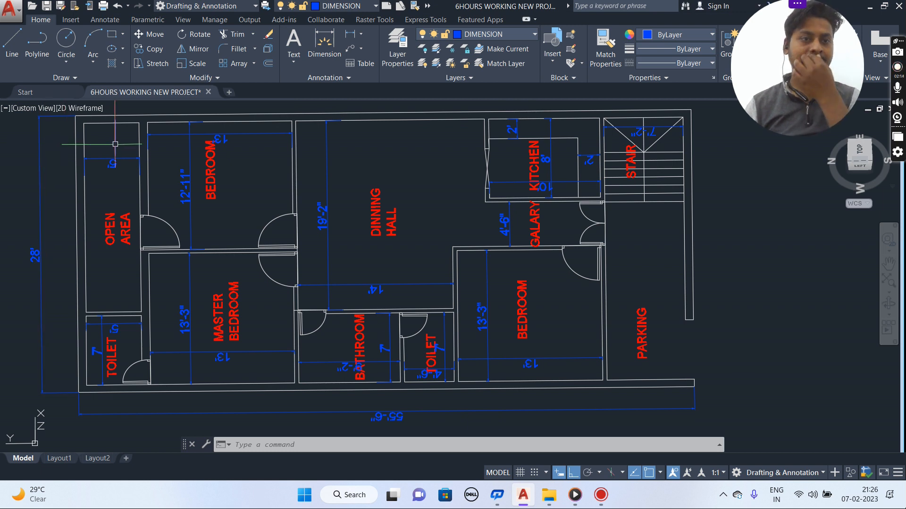
pyautogui.click(12, 42)
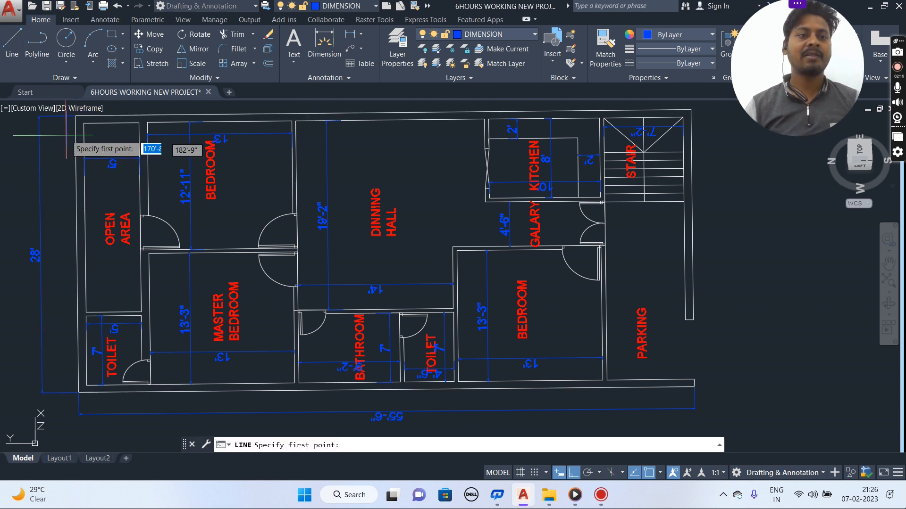
pyautogui.click(112, 34)
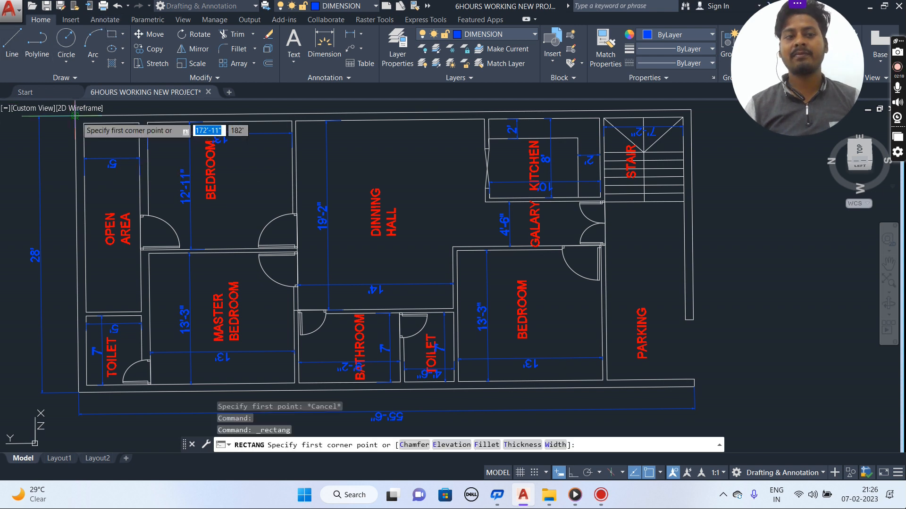
pyautogui.scroll(4, 75, 115)
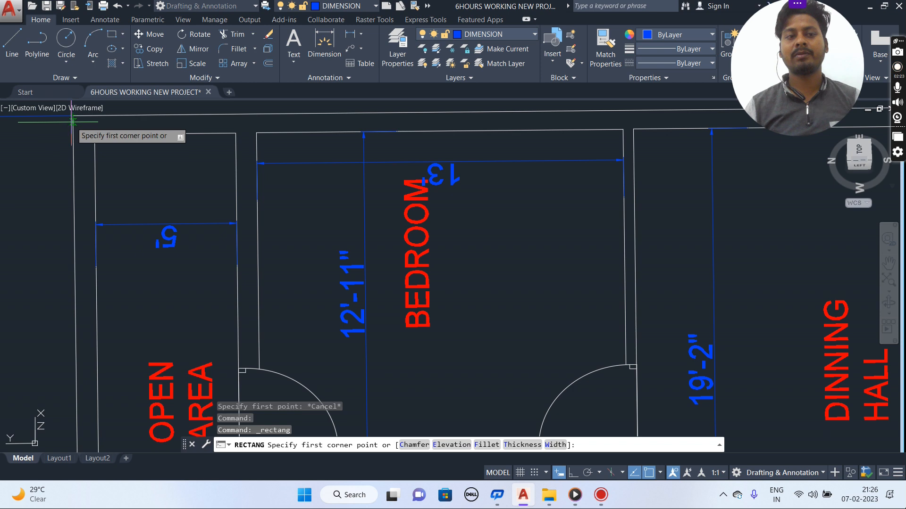
pyautogui.click(73, 115)
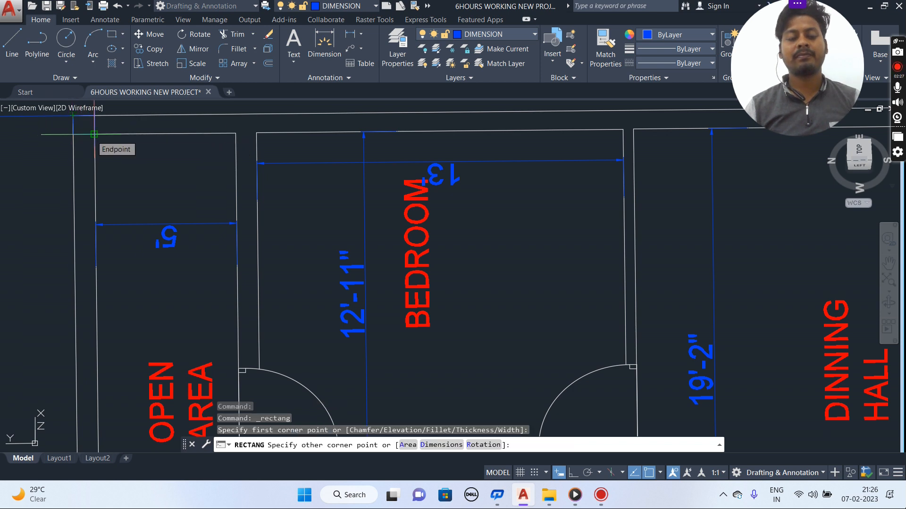
pyautogui.press('Escape')
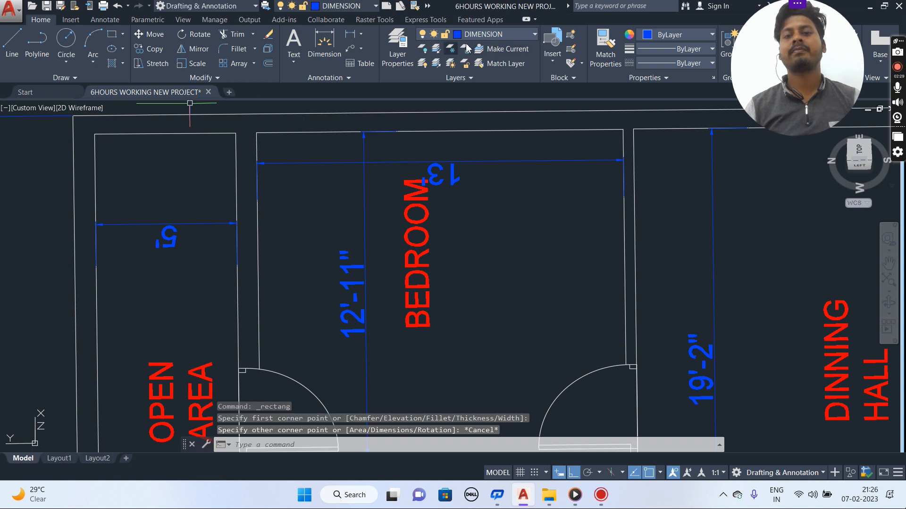
# - Make column the current layer and draw a column rectangle between the outer and inner wall corners at the open area's upper-left corner
pyautogui.click(507, 36)
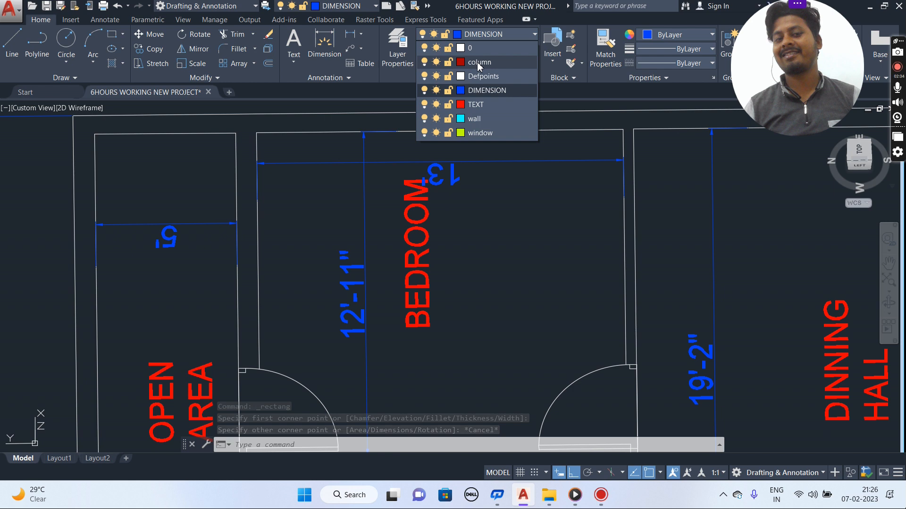
pyautogui.click(477, 62)
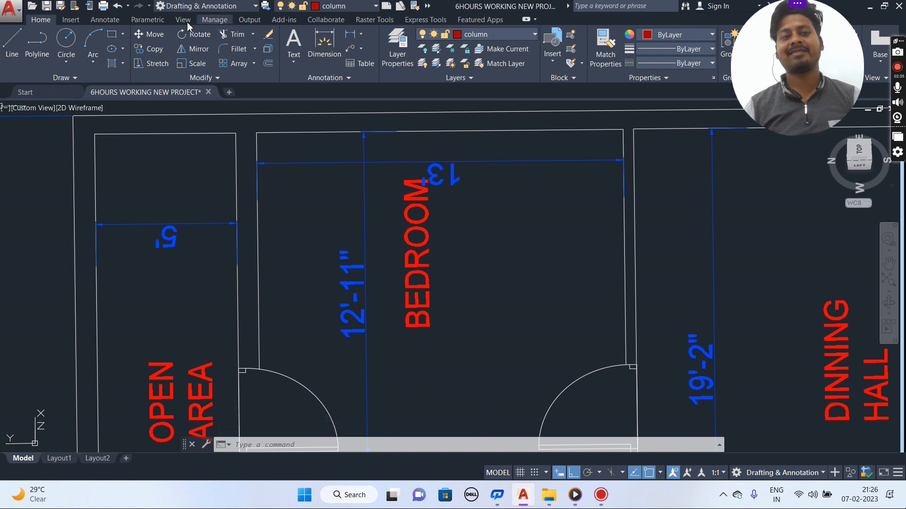
pyautogui.click(112, 35)
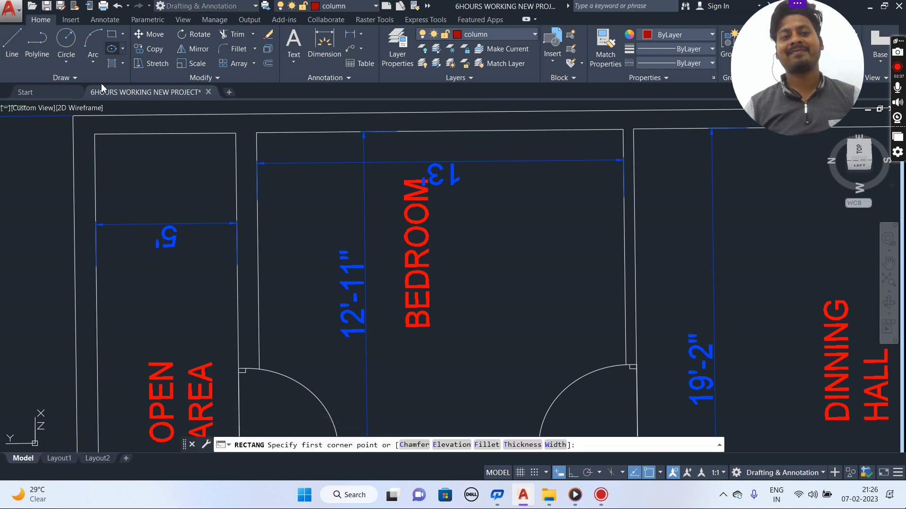
pyautogui.click(74, 116)
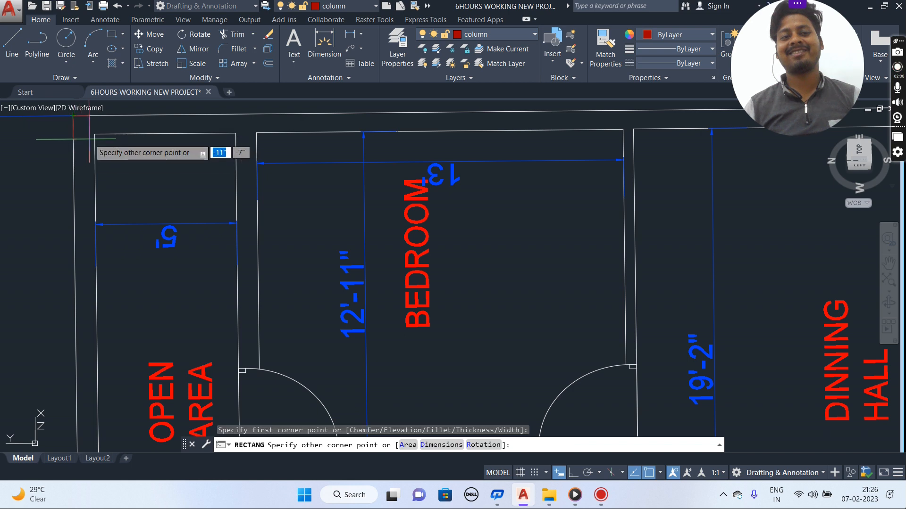
pyautogui.click(95, 134)
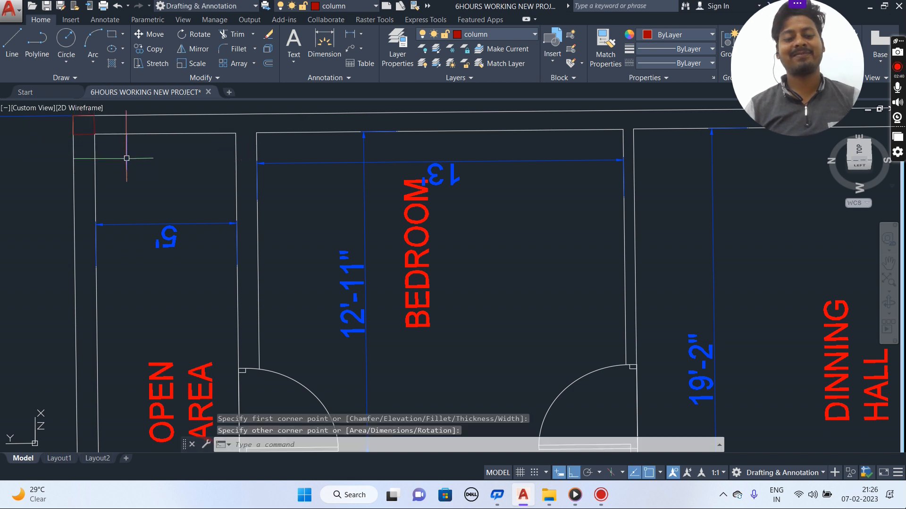
pyautogui.press('Escape')
pyautogui.scroll(-1, 127, 158)
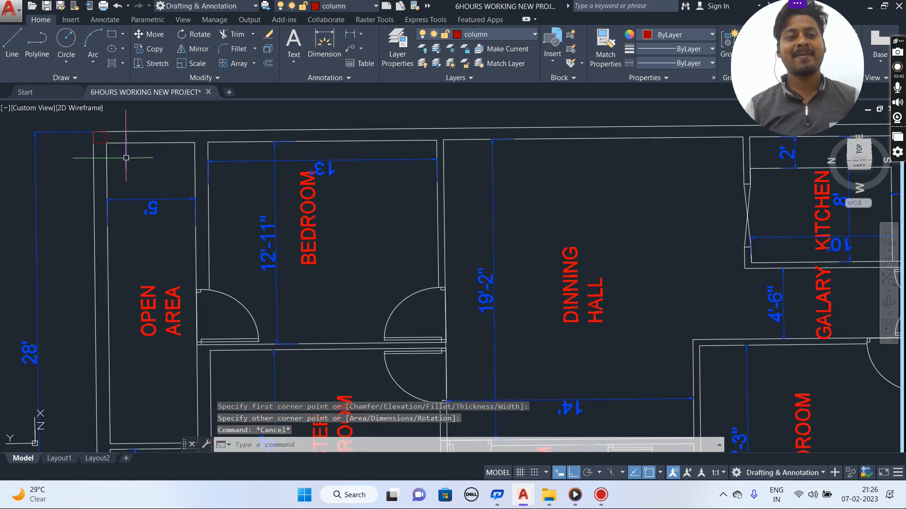
pyautogui.scroll(-2, 126, 158)
pyautogui.moveTo(124, 161); pyautogui.dragTo(130, 138, button='middle')
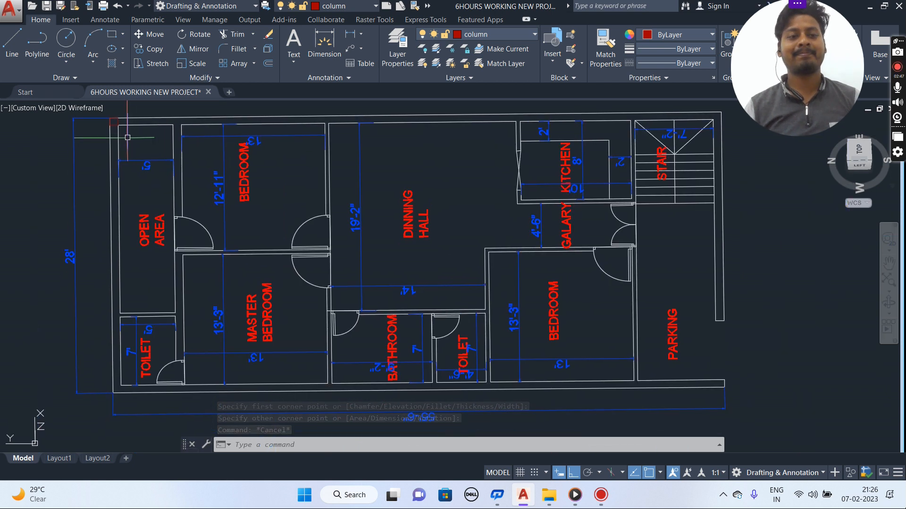
pyautogui.scroll(2, 128, 137)
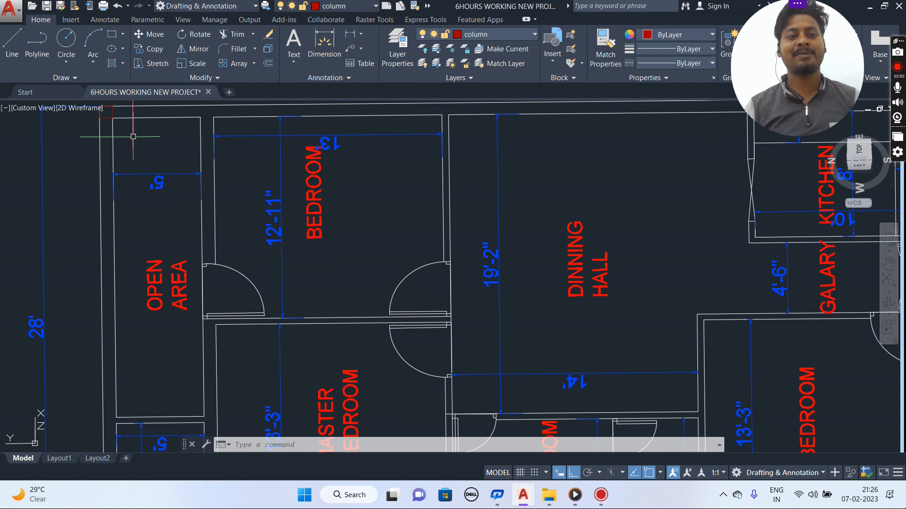
pyautogui.moveTo(133, 136); pyautogui.dragTo(111, 199, button='middle')
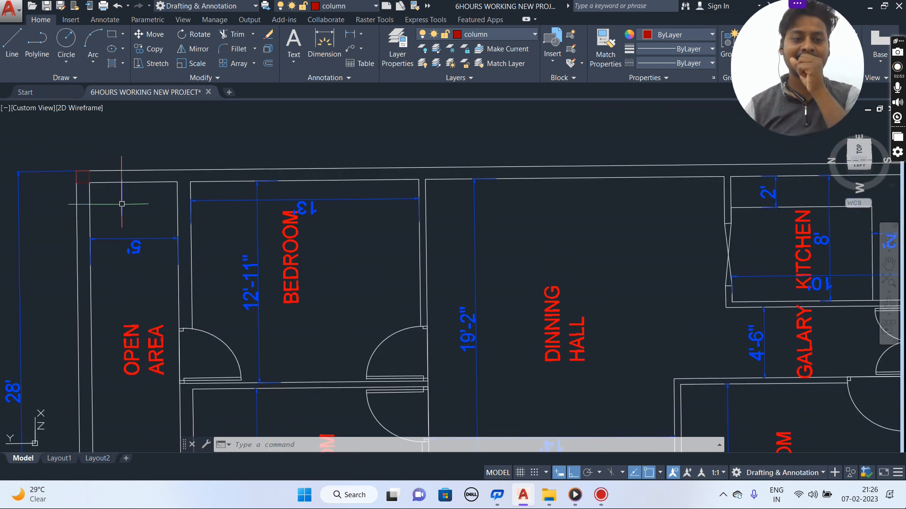
# - Copy the open area's corner column to the outer-wall junctions on both sides of the upper bedroom
pyautogui.moveTo(122, 205)
pyautogui.mouseDown(button='middle')
pyautogui.moveTo(117, 102)
pyautogui.moveTo(90, 175)
pyautogui.mouseUp(button='middle')
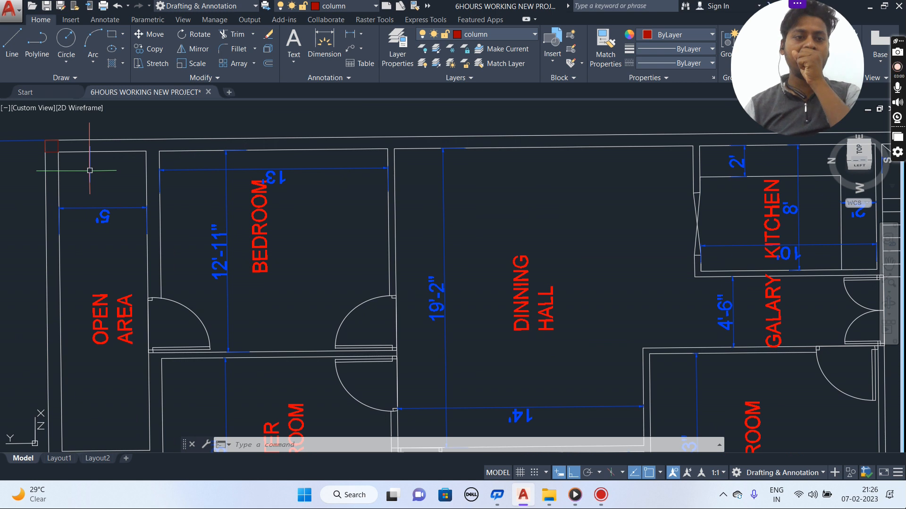
pyautogui.scroll(2, 90, 170)
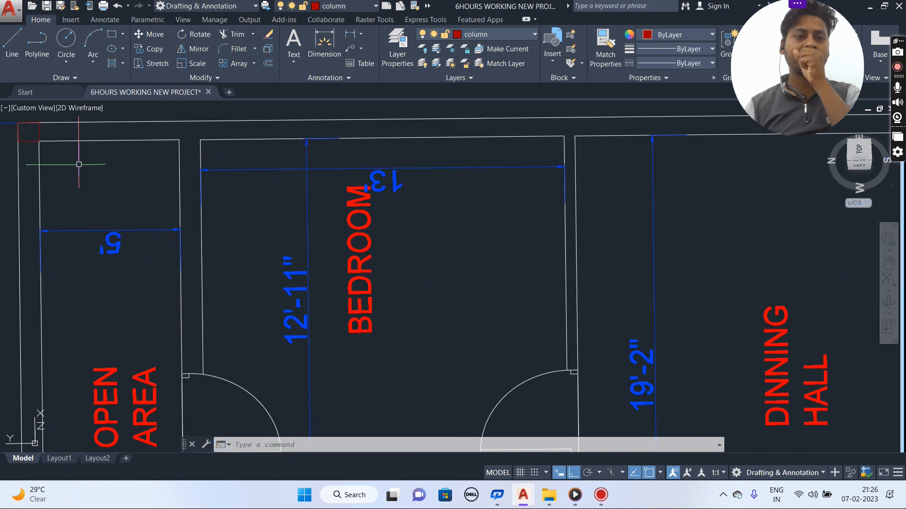
pyautogui.click(37, 138)
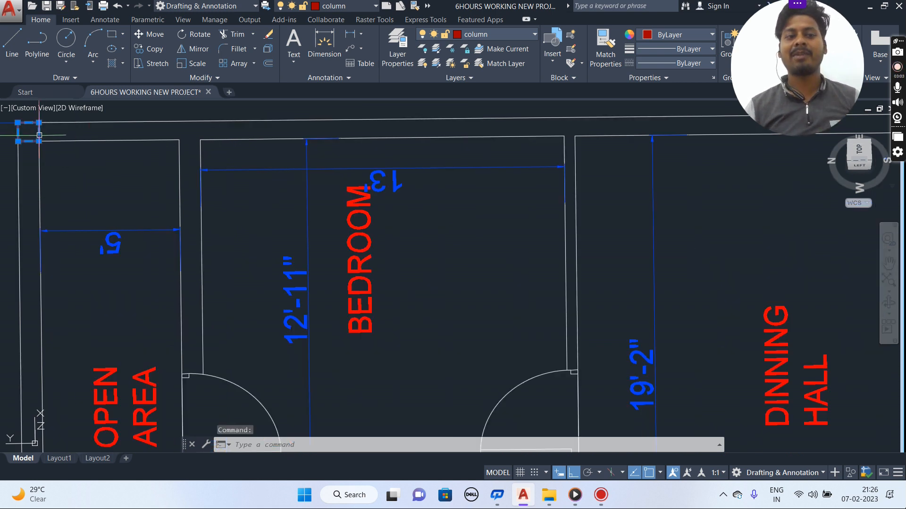
pyautogui.click(154, 50)
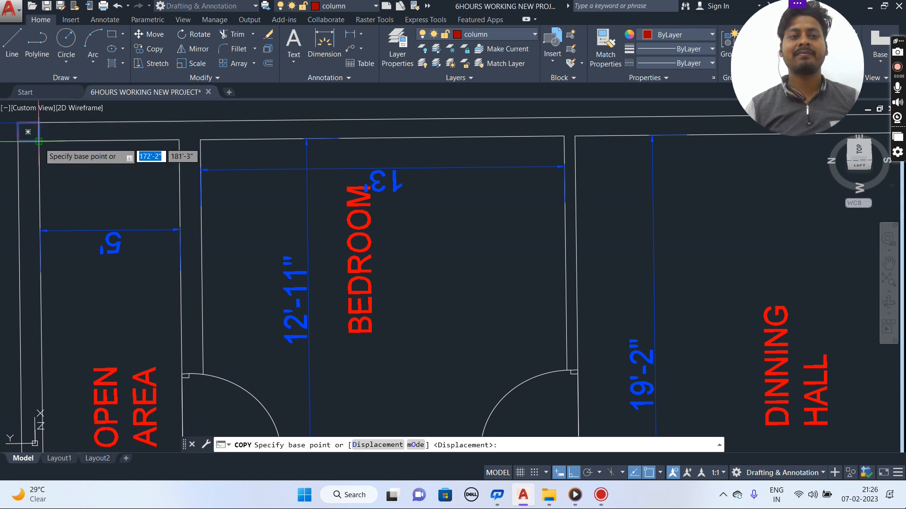
pyautogui.click(28, 132)
pyautogui.click(200, 140)
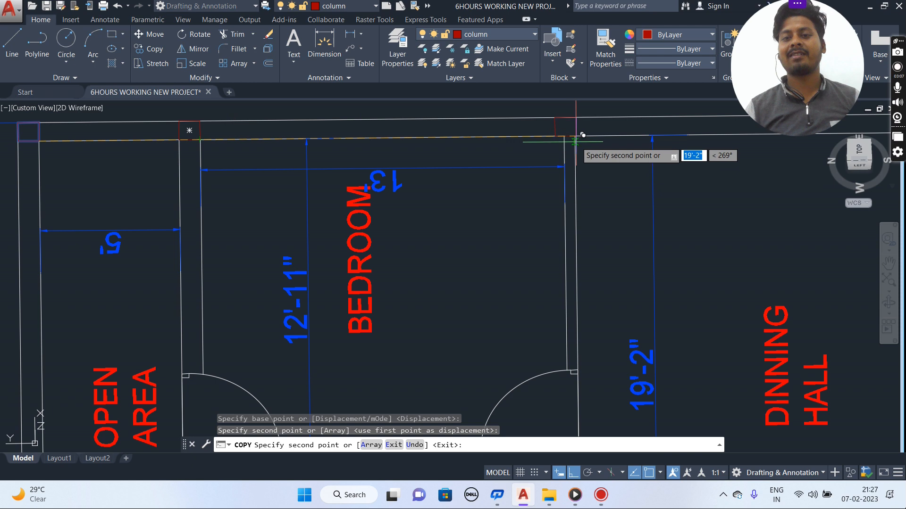
pyautogui.click(574, 136)
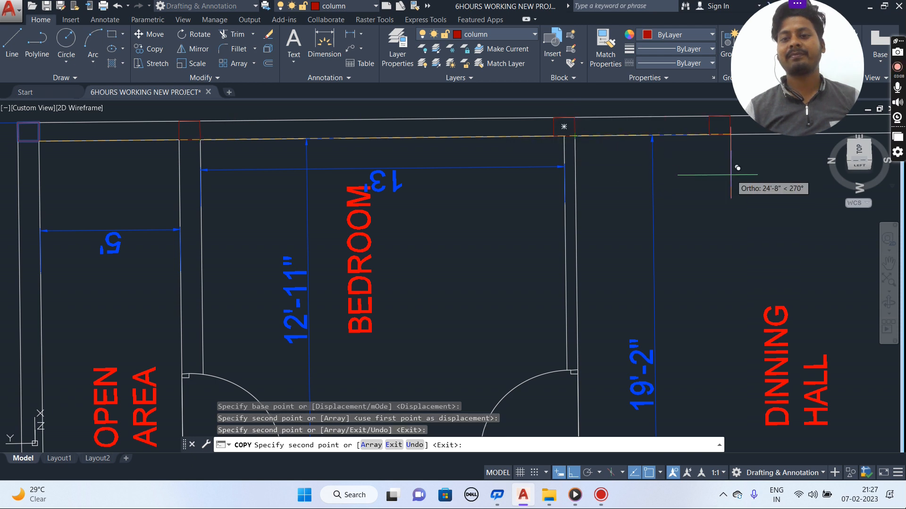
# - Place further column copies along the upper outer wall at both kitchen side walls and the stair's outer corner, ending the copy
pyautogui.moveTo(731, 175); pyautogui.dragTo(124, 178, button='middle')
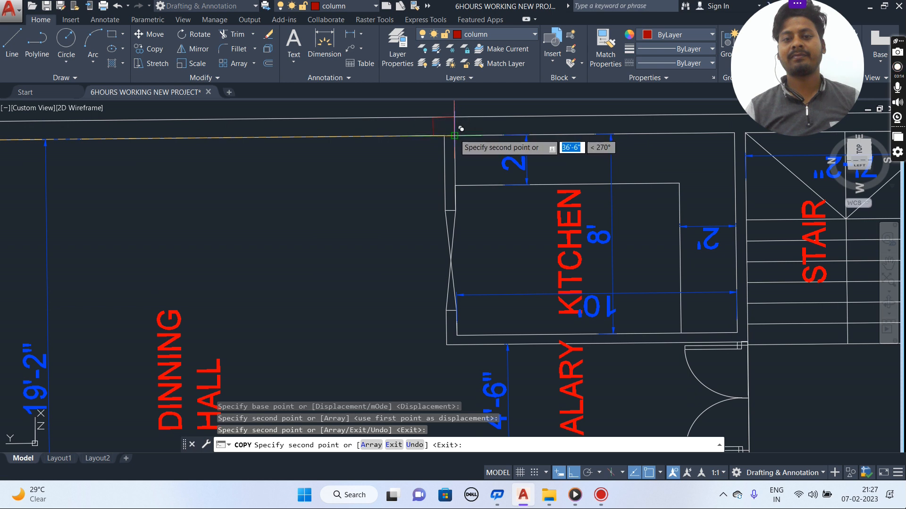
pyautogui.click(446, 127)
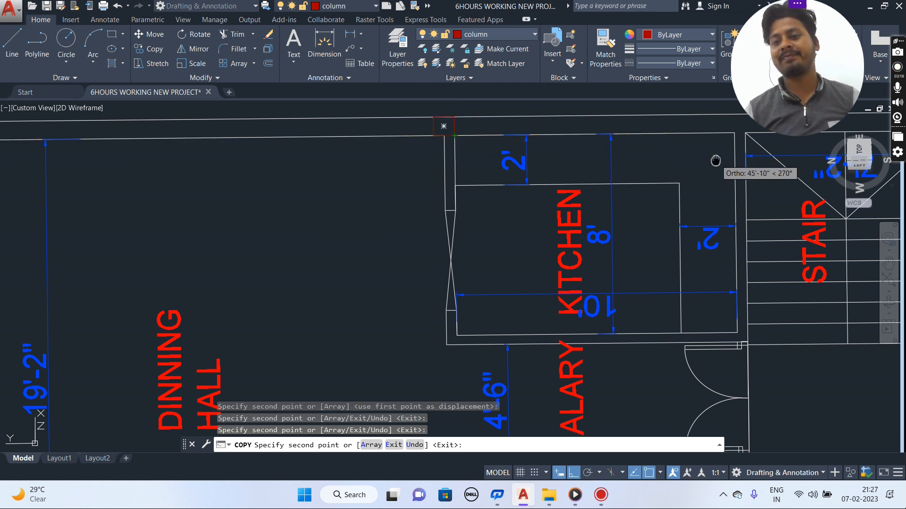
pyautogui.moveTo(715, 160); pyautogui.dragTo(455, 192, button='middle')
pyautogui.click(475, 158)
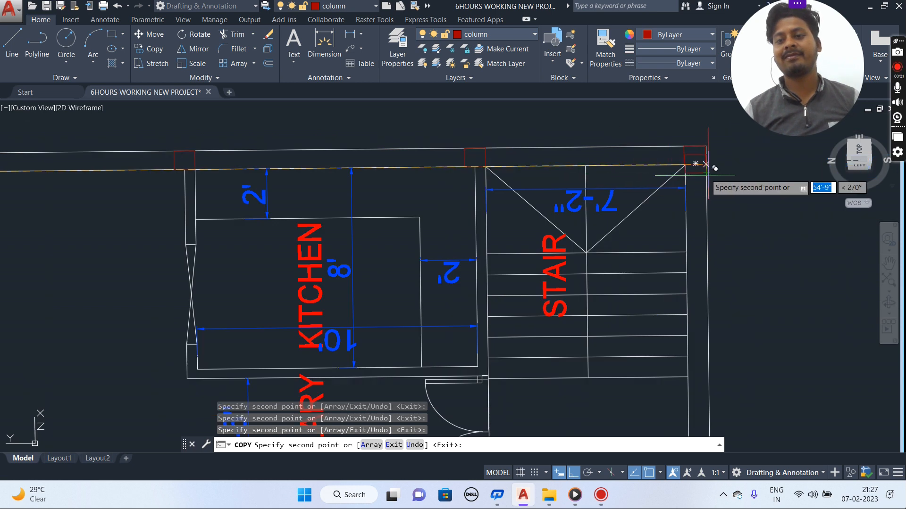
pyautogui.press('Escape')
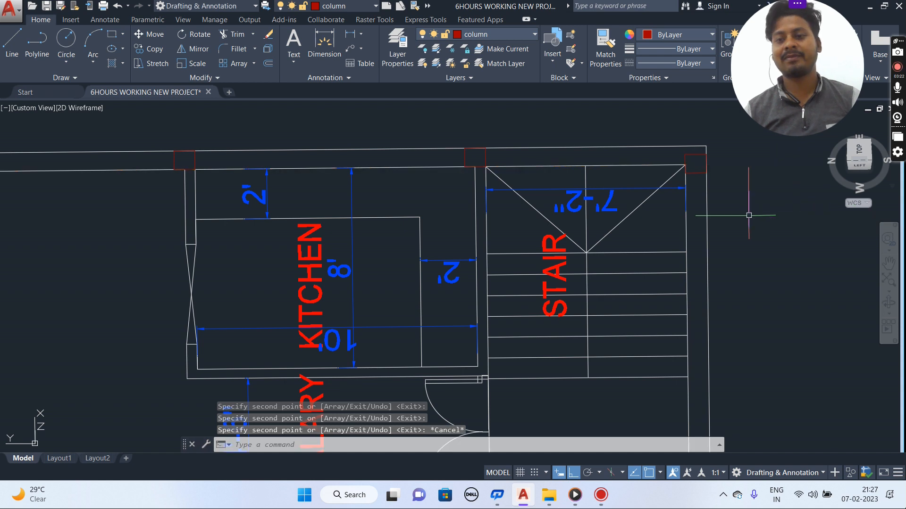
# - Move the column at the stair's outer corner so it sits flush with the outer wall corner
pyautogui.click(696, 173)
pyautogui.write('m')
pyautogui.press('Return')
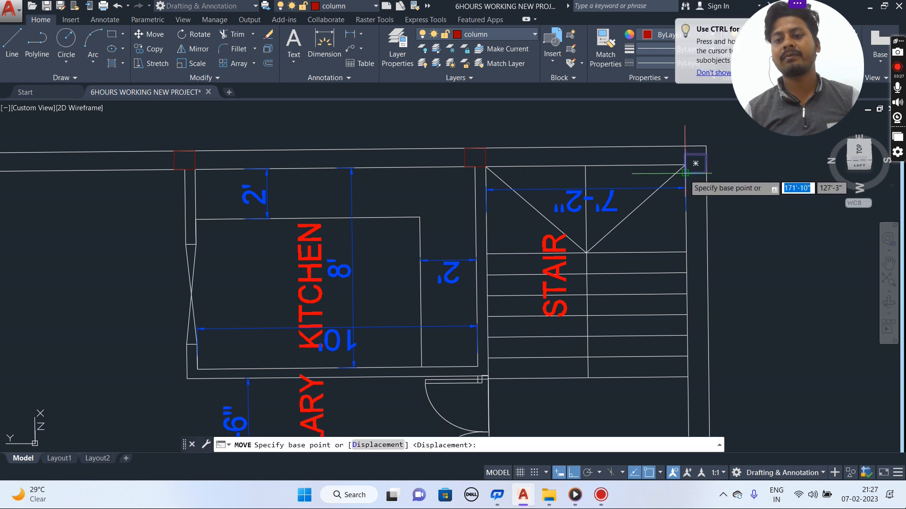
pyautogui.click(695, 163)
pyautogui.click(693, 154)
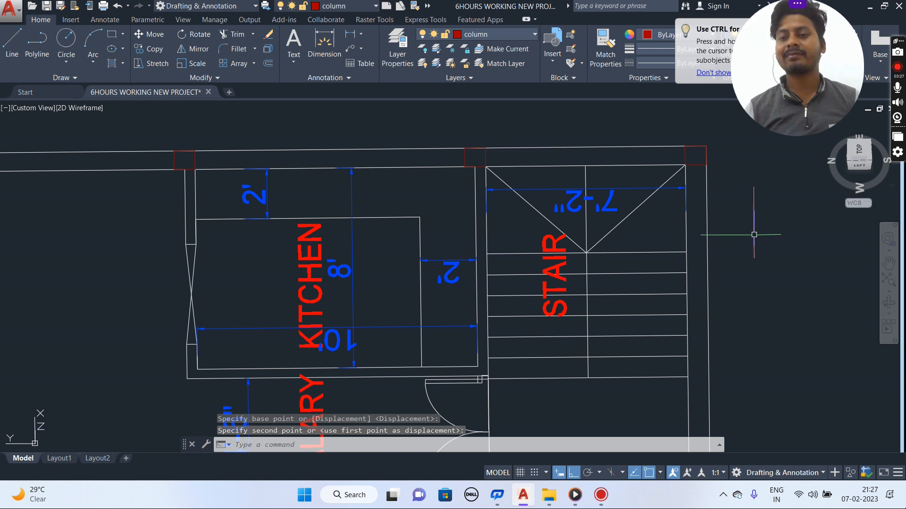
# - Copy the stair corner column to the end of the parking side wall and to the lower outer wall's parking end
pyautogui.scroll(-2, 752, 236)
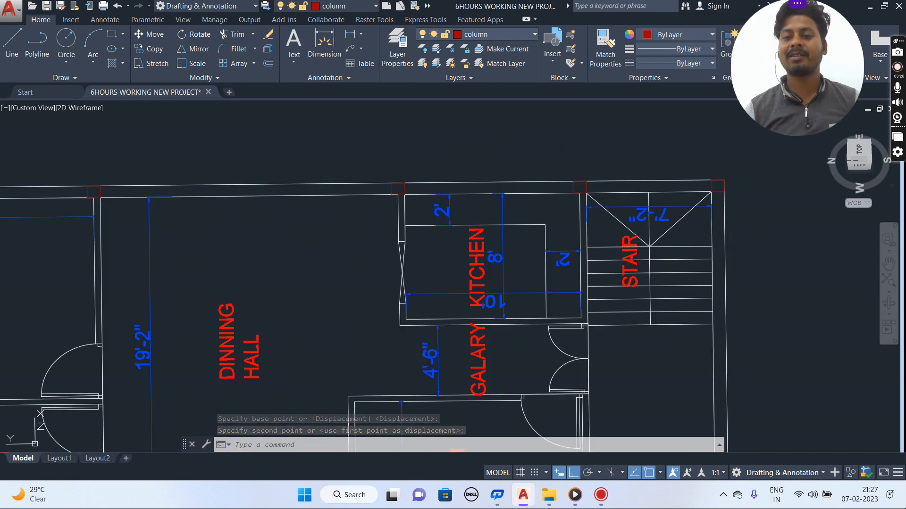
pyautogui.scroll(-3, 720, 208)
pyautogui.moveTo(720, 208)
pyautogui.mouseDown(button='middle')
pyautogui.moveTo(707, 166)
pyautogui.moveTo(699, 242)
pyautogui.mouseUp(button='middle')
pyautogui.scroll(2, 710, 193)
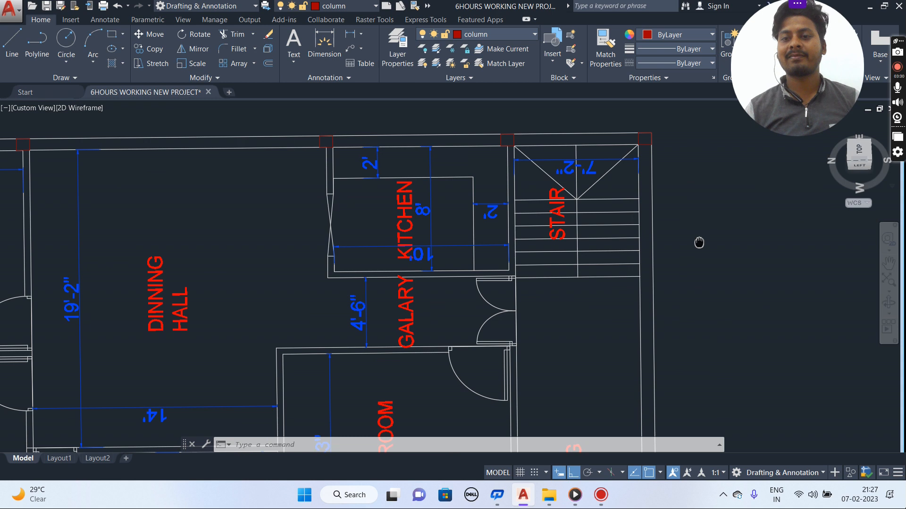
pyautogui.click(644, 138)
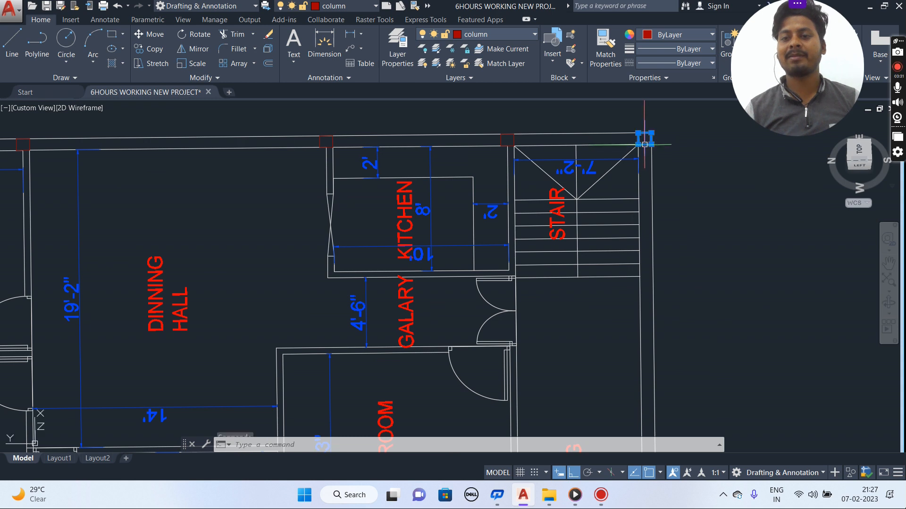
pyautogui.click(150, 48)
pyautogui.click(644, 139)
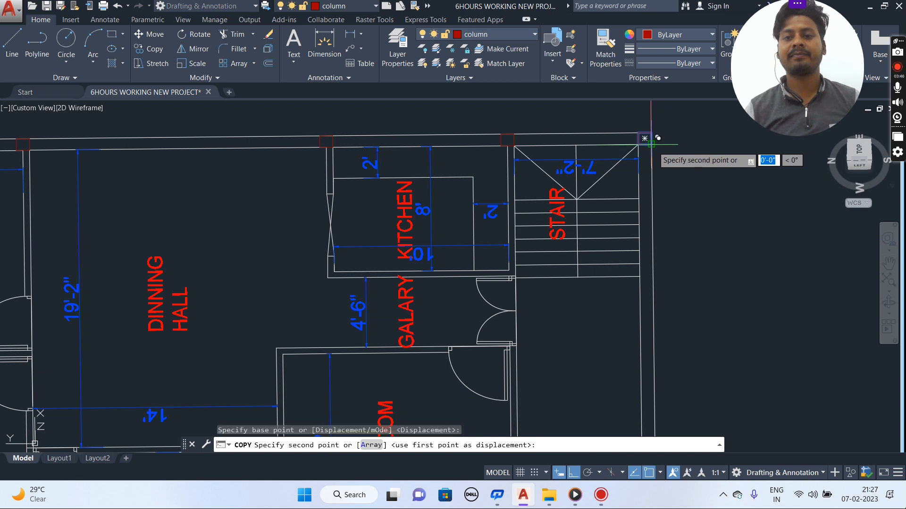
pyautogui.moveTo(653, 325); pyautogui.dragTo(656, 112, button='middle')
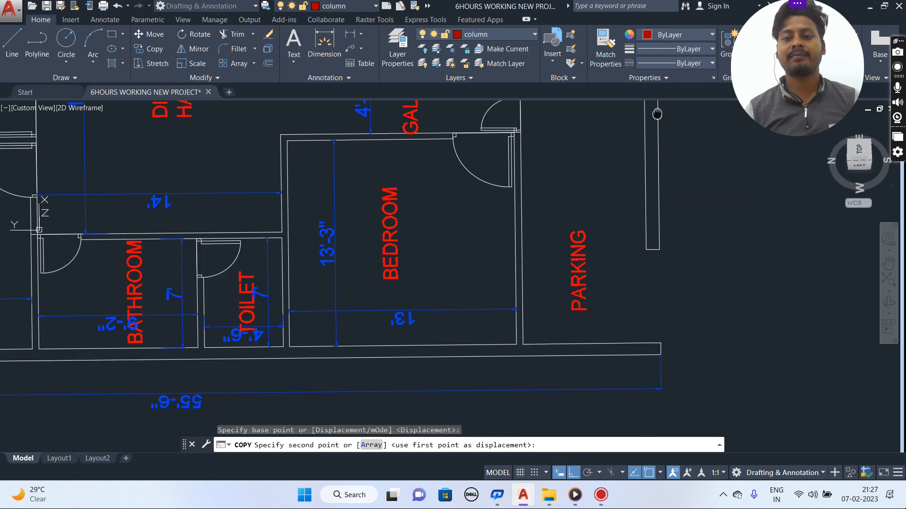
pyautogui.click(664, 243)
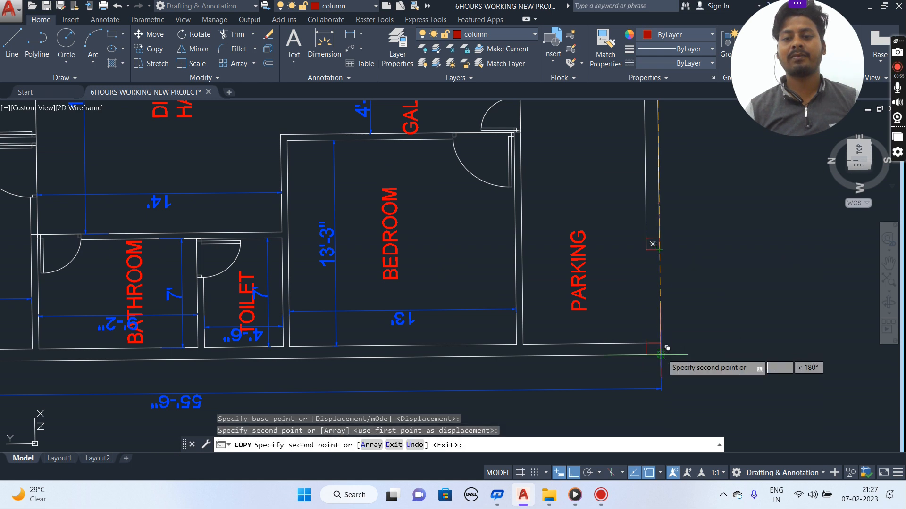
pyautogui.click(666, 349)
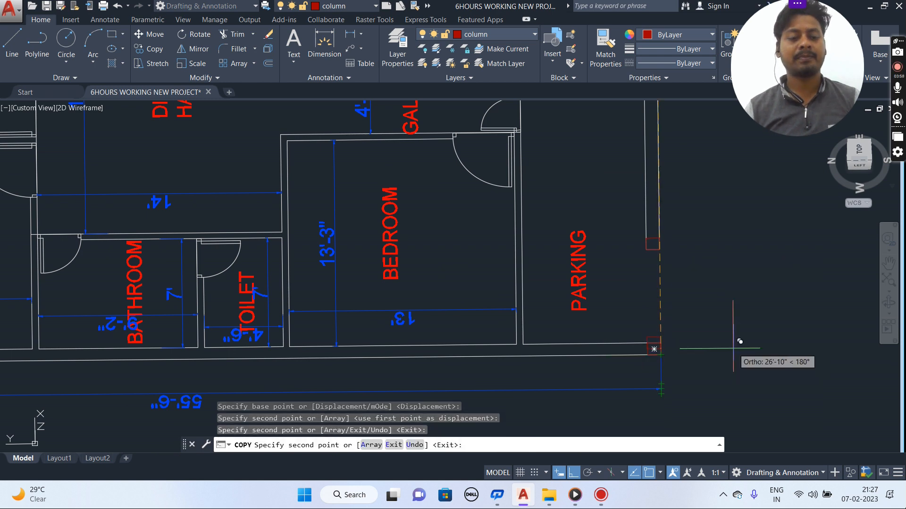
pyautogui.press('Escape')
# - Copy the lower parking corner column to the junction of the lower outer wall and the bedroom–parking wall
pyautogui.scroll(-4, 733, 348)
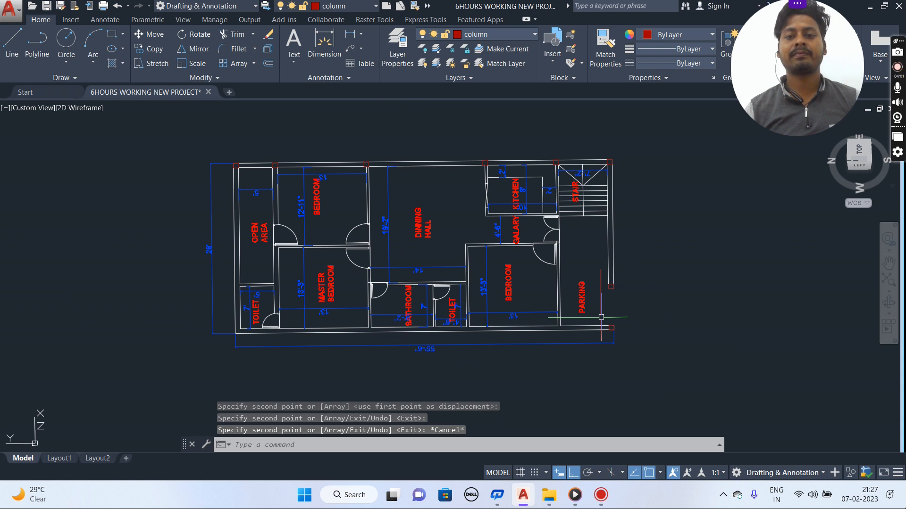
pyautogui.scroll(2, 601, 317)
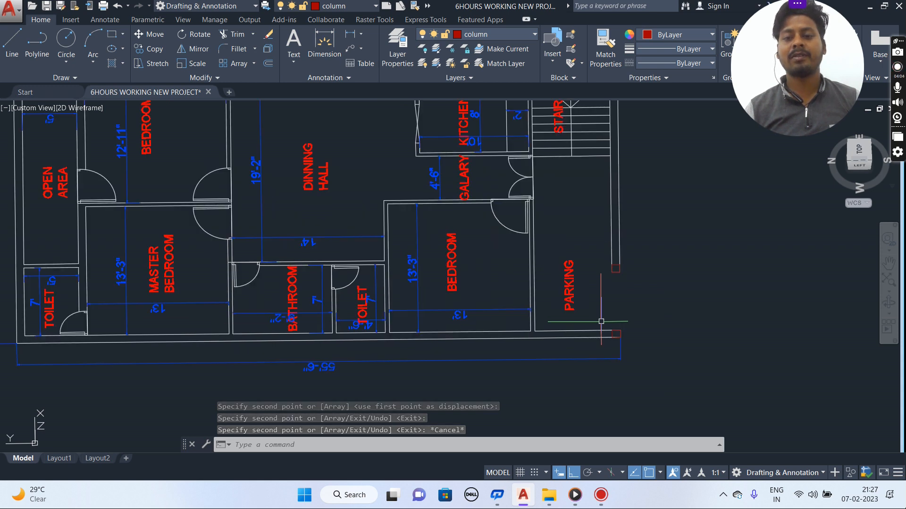
pyautogui.click(617, 333)
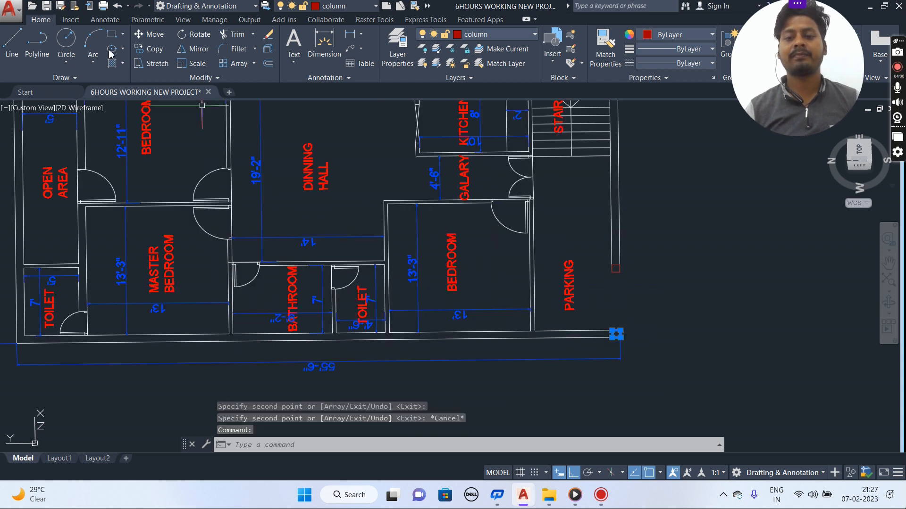
pyautogui.click(150, 49)
pyautogui.click(618, 332)
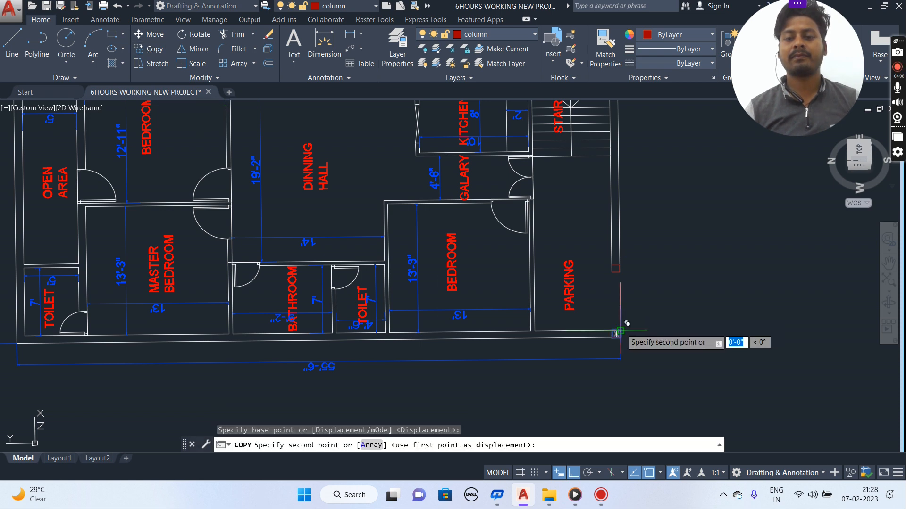
pyautogui.scroll(3, 520, 328)
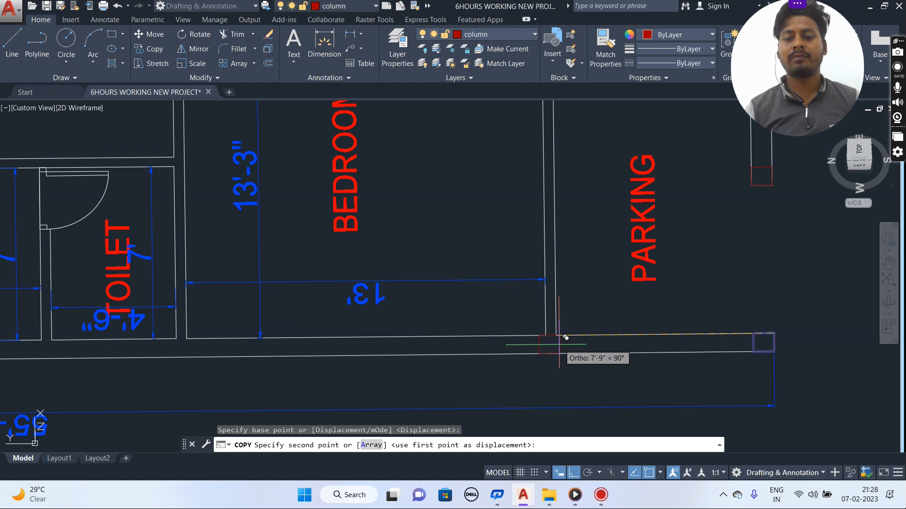
pyautogui.click(563, 329)
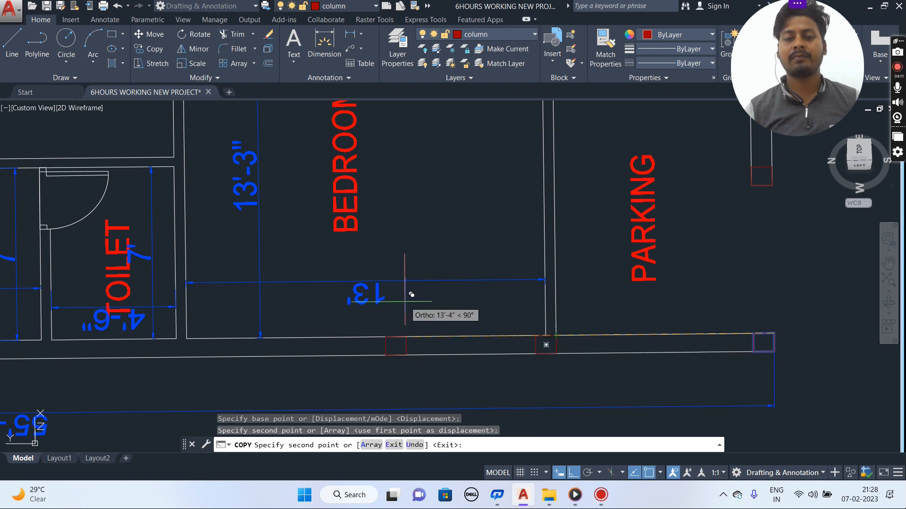
# - Place another column copy where the wall between master bedroom and bathroom meets the lower outer wall
pyautogui.scroll(-4, 434, 283)
pyautogui.scroll(-2, 434, 285)
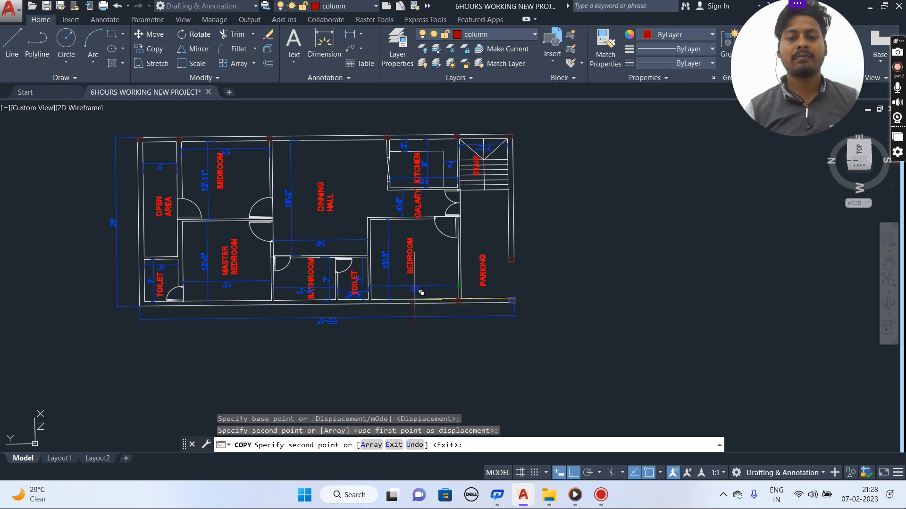
pyautogui.moveTo(338, 310); pyautogui.dragTo(556, 293, button='middle')
pyautogui.scroll(8, 505, 296)
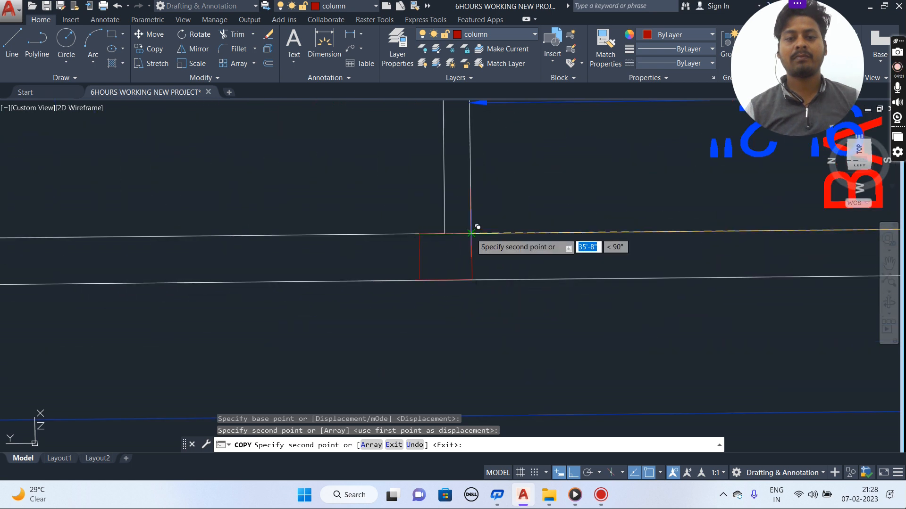
pyautogui.click(471, 233)
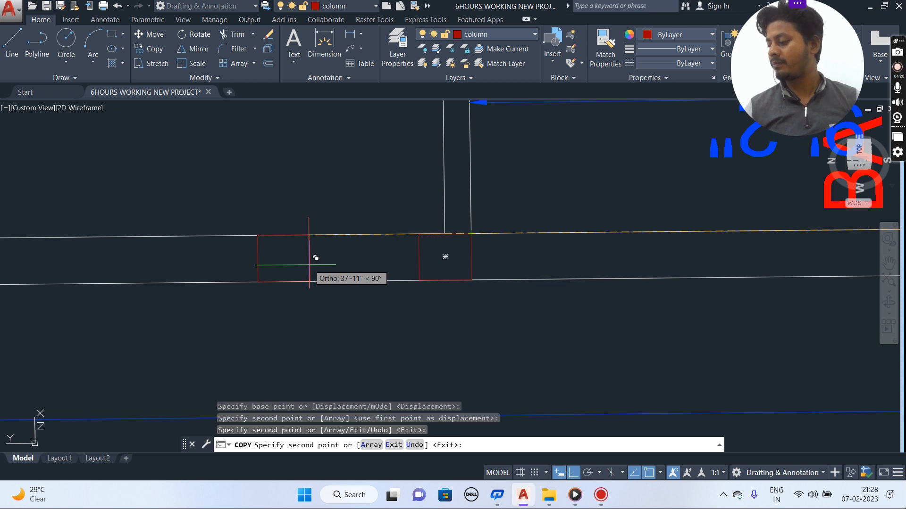
# - Place another column copy at the lower outer corner of the toilet beside the master bedroom
pyautogui.scroll(-2, 316, 258)
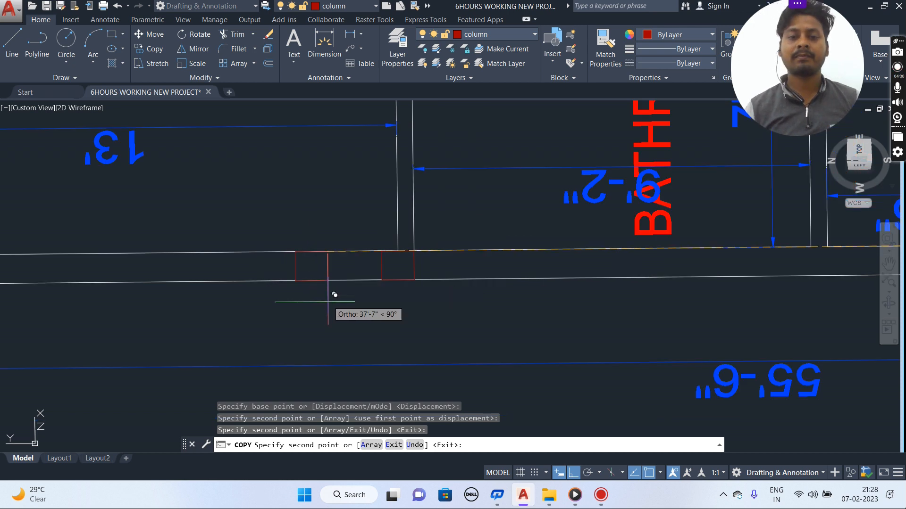
pyautogui.scroll(-2, 335, 296)
pyautogui.moveTo(333, 297); pyautogui.dragTo(365, 304, button='middle')
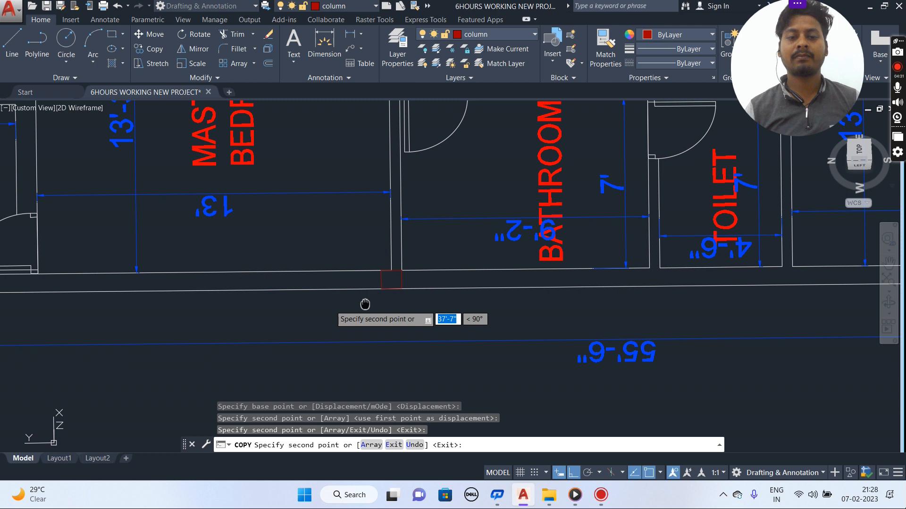
pyautogui.scroll(-4, 690, 304)
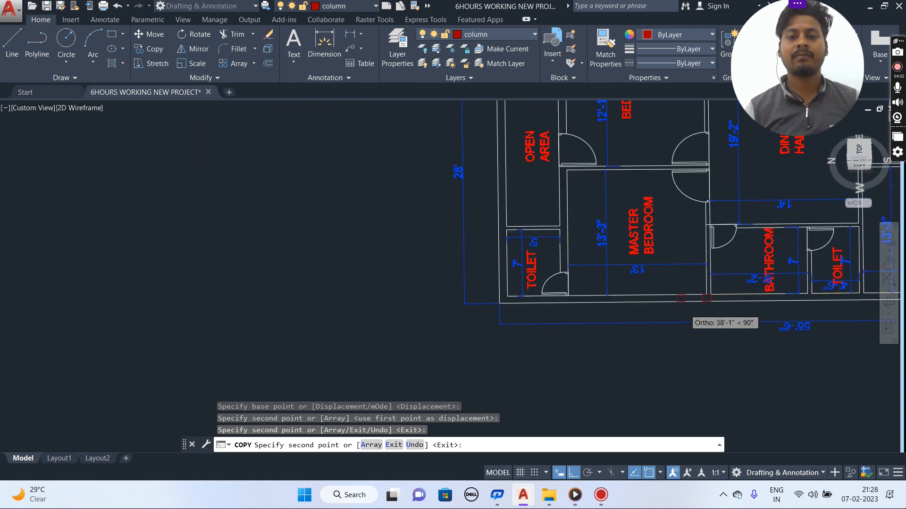
pyautogui.scroll(-1, 691, 302)
pyautogui.scroll(2, 691, 302)
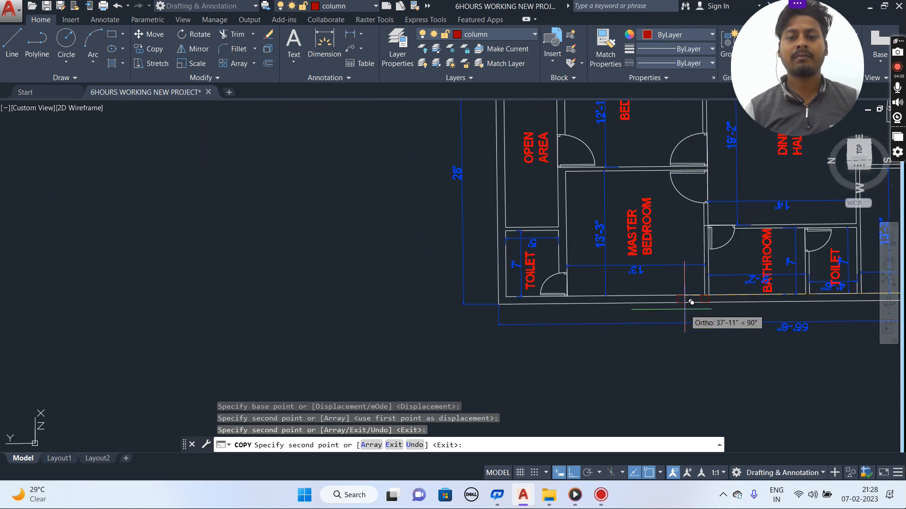
pyautogui.scroll(2, 691, 302)
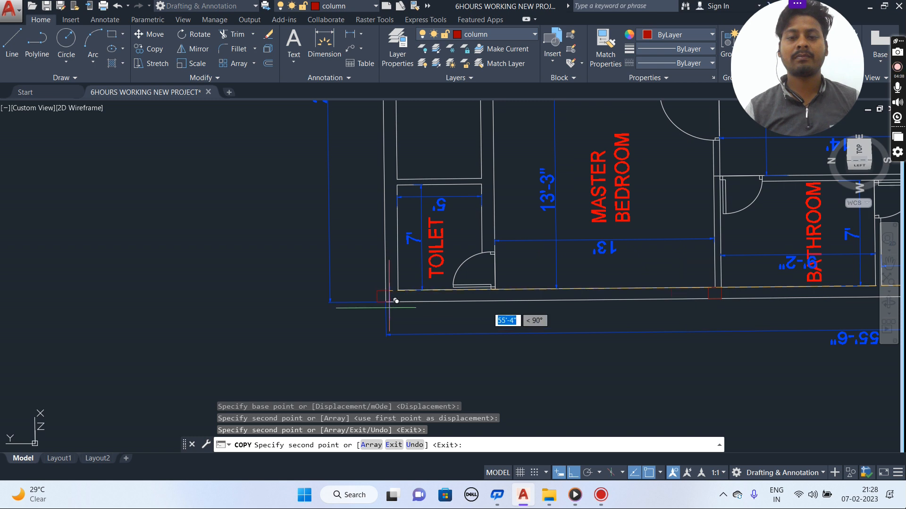
pyautogui.click(404, 283)
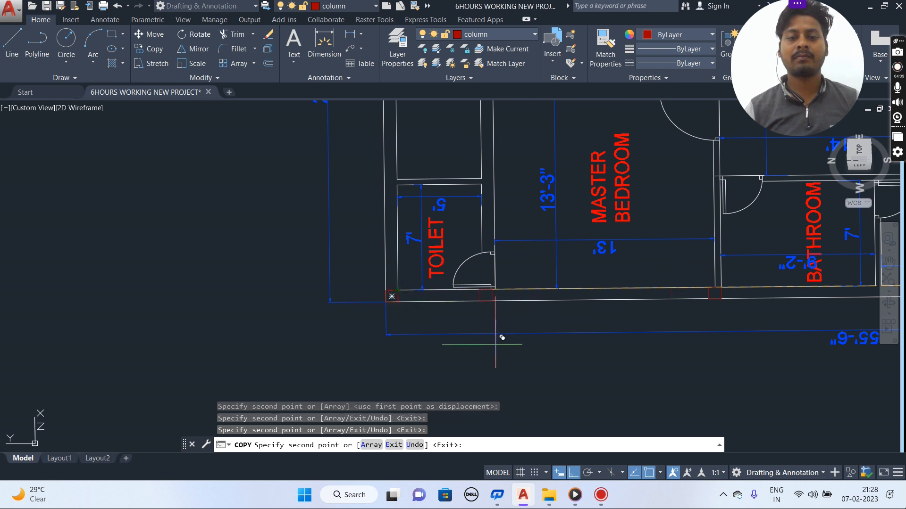
pyautogui.scroll(-2, 585, 323)
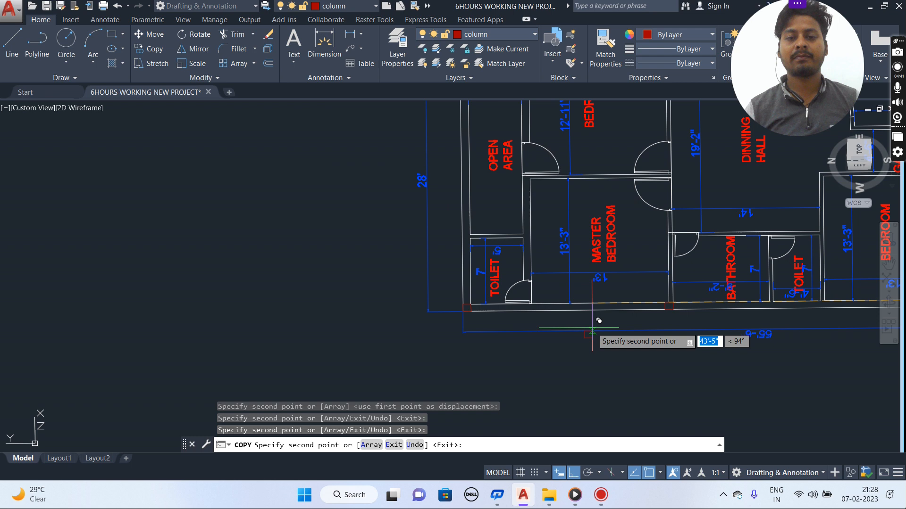
# - Place another column copy where the wall between toilet and master bedroom meets the lower outer wall, and end the copying
pyautogui.scroll(-3, 592, 330)
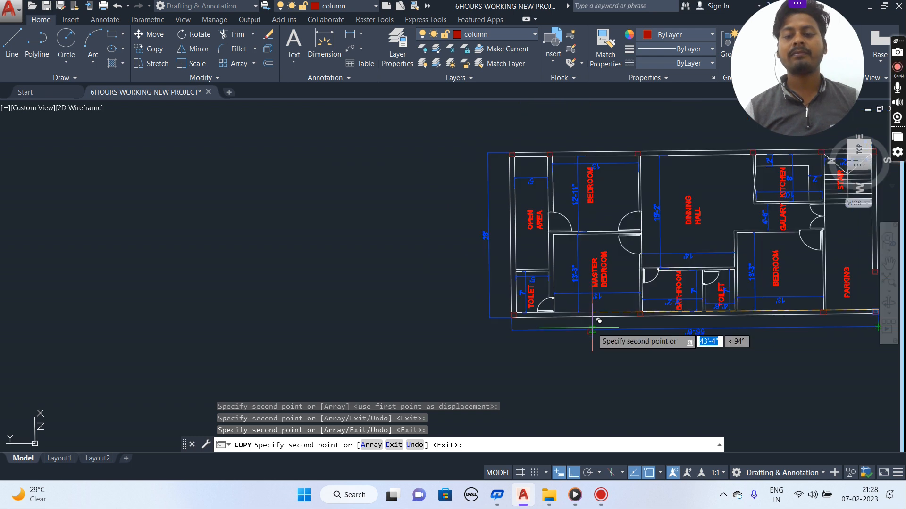
pyautogui.scroll(3, 594, 325)
pyautogui.scroll(2, 592, 328)
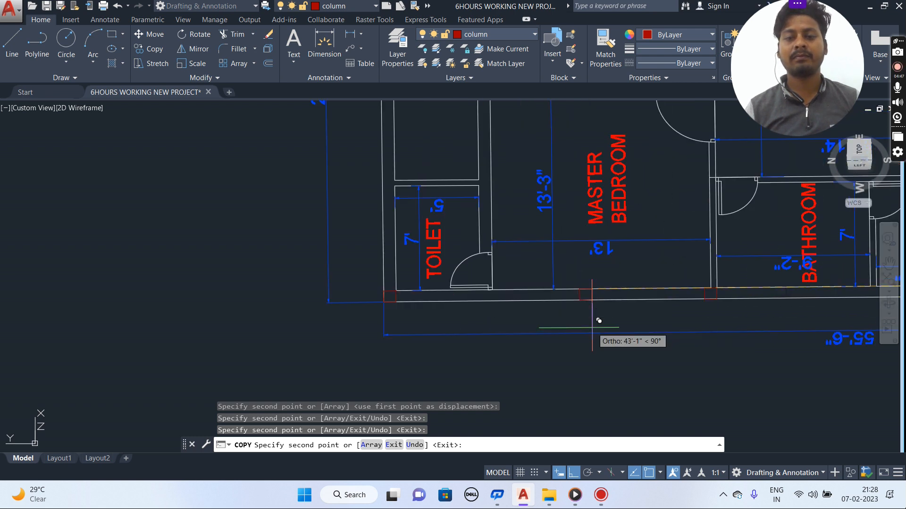
pyautogui.scroll(2, 592, 326)
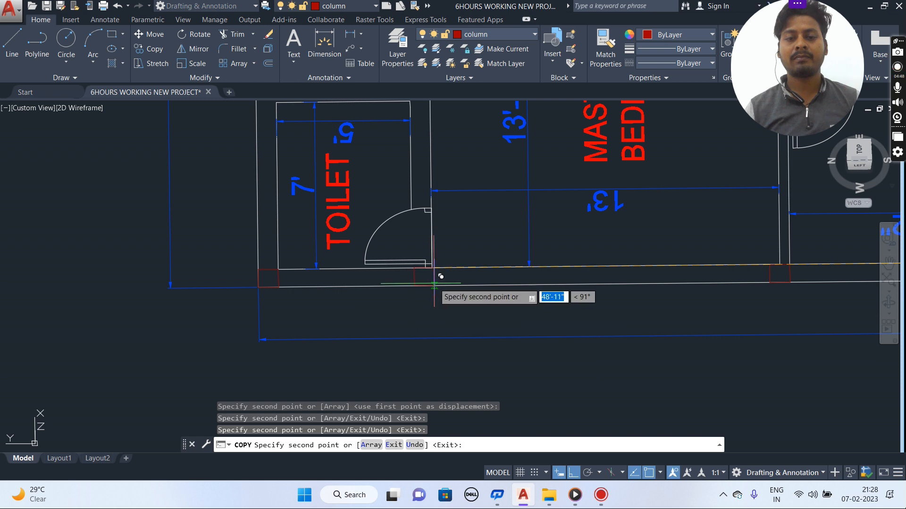
pyautogui.scroll(3, 433, 276)
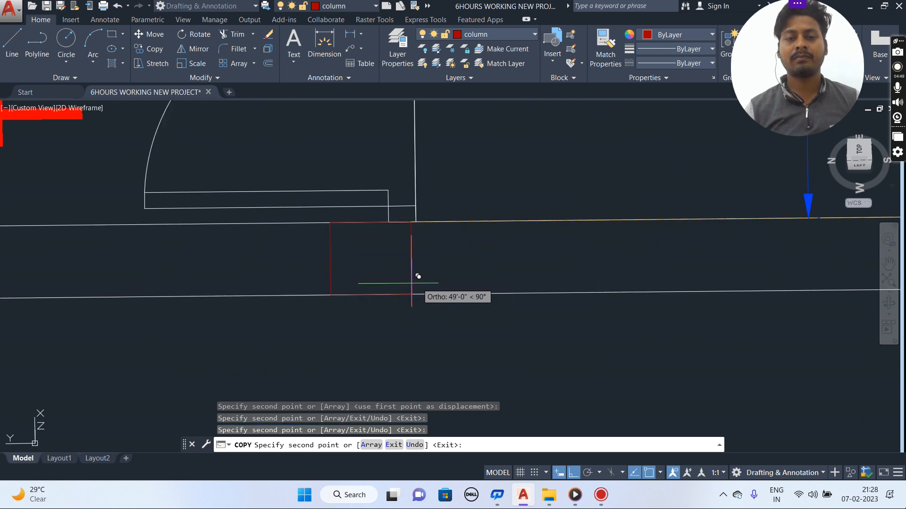
pyautogui.click(425, 220)
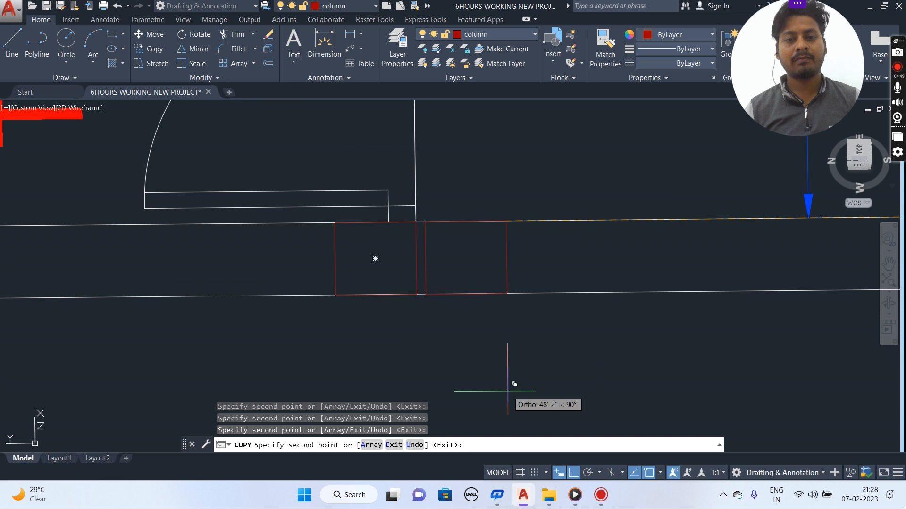
pyautogui.scroll(6, 400, 238)
pyautogui.moveTo(459, 299); pyautogui.dragTo(471, 233, button='middle')
pyautogui.press('Escape')
pyautogui.scroll(-6, 634, 175)
pyautogui.scroll(-5, 644, 201)
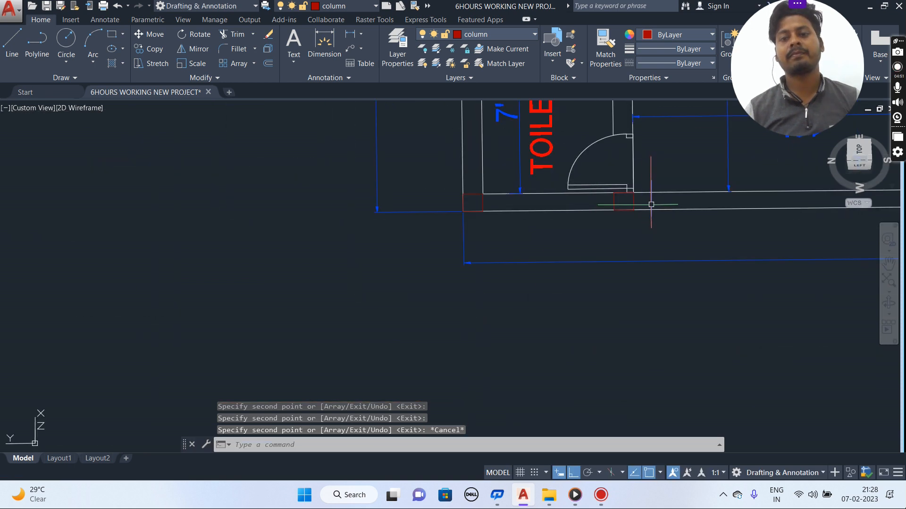
pyautogui.moveTo(698, 227)
pyautogui.mouseDown(button='middle')
pyautogui.moveTo(587, 297)
pyautogui.moveTo(439, 180)
pyautogui.mouseUp(button='middle')
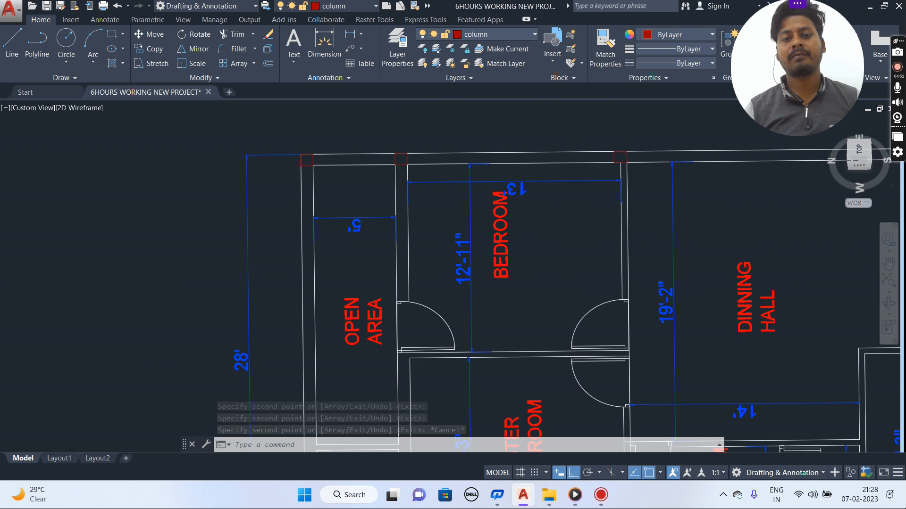
pyautogui.click(305, 158)
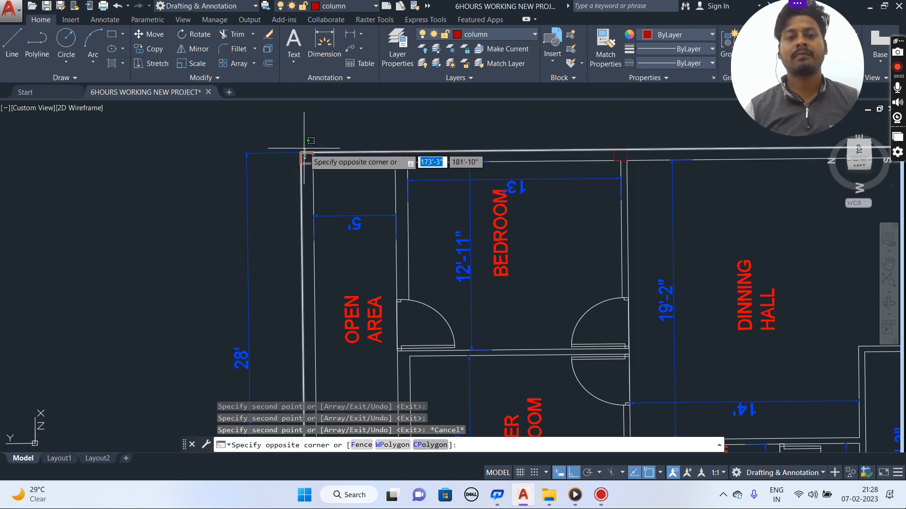
pyautogui.press('Escape')
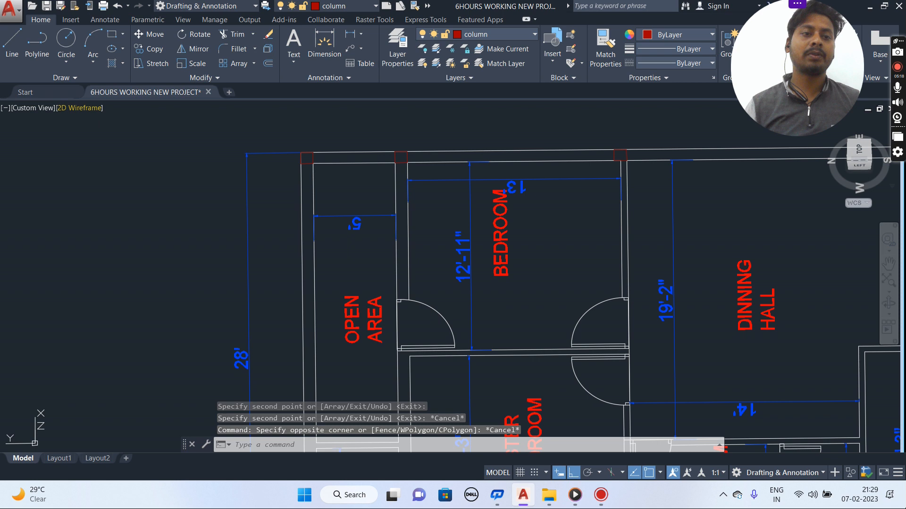
pyautogui.scroll(4, 317, 161)
pyautogui.click(287, 150)
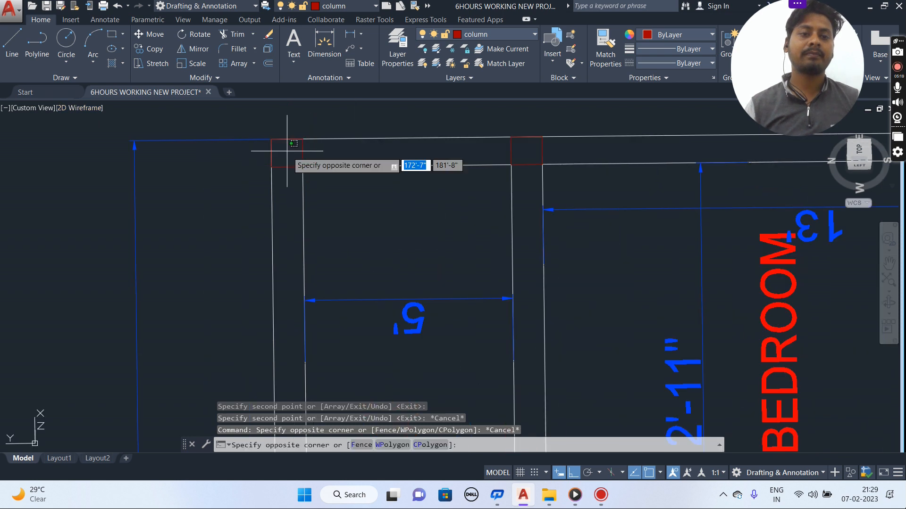
pyautogui.press('Escape')
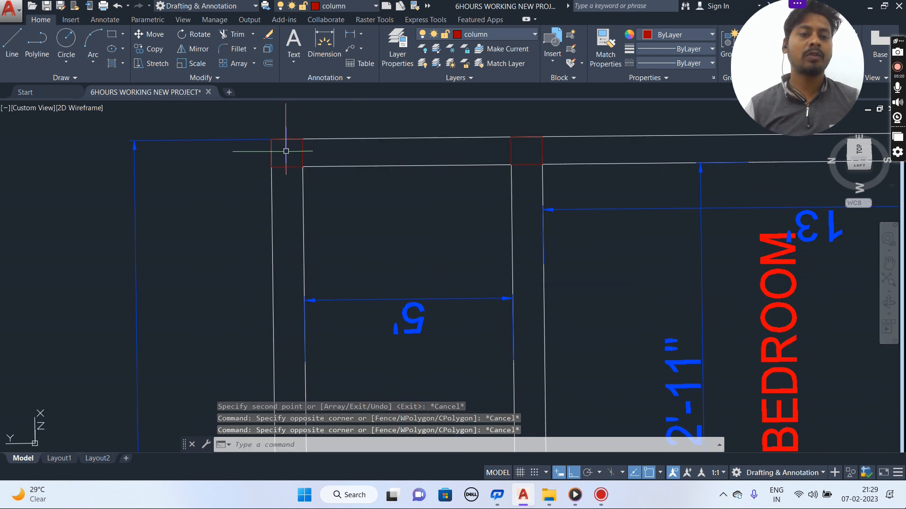
# - Start a Solid hatch in red 205,32,39 and fill the two upper outer wall columns at the open area
pyautogui.click(121, 64)
pyautogui.click(130, 88)
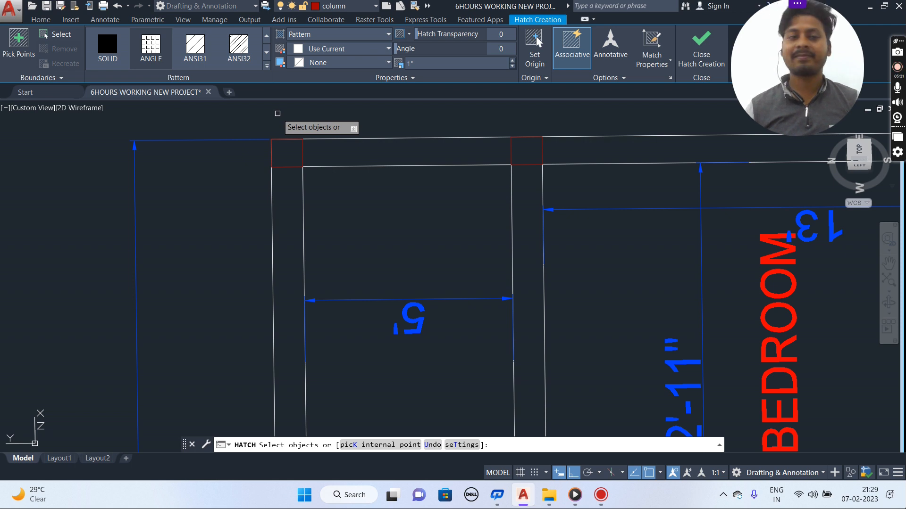
pyautogui.click(101, 47)
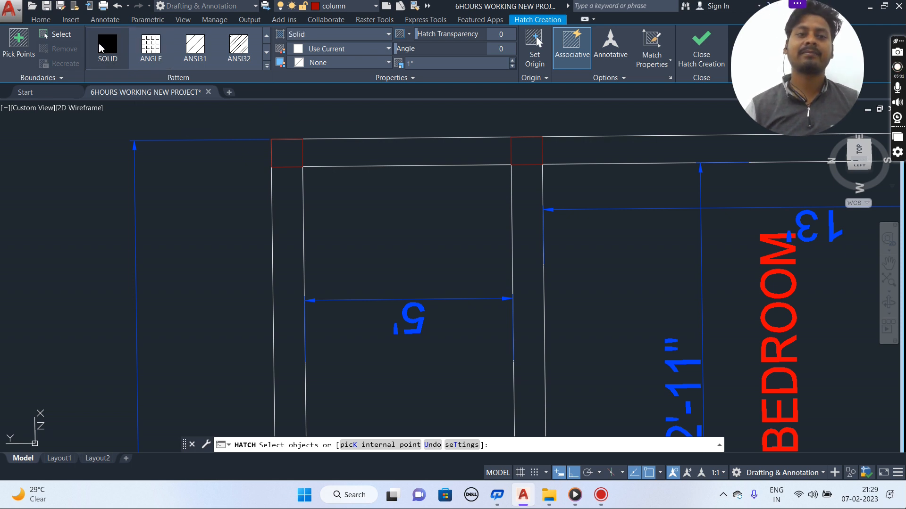
pyautogui.click(348, 52)
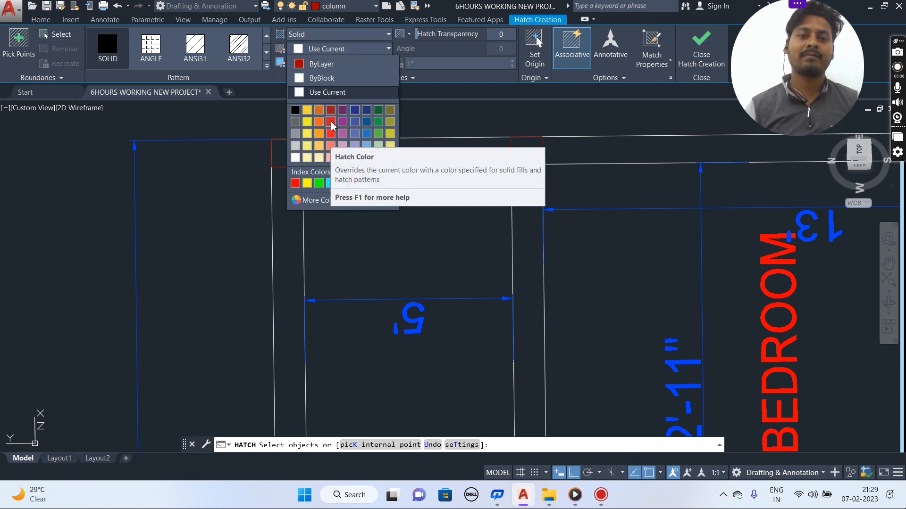
pyautogui.click(330, 124)
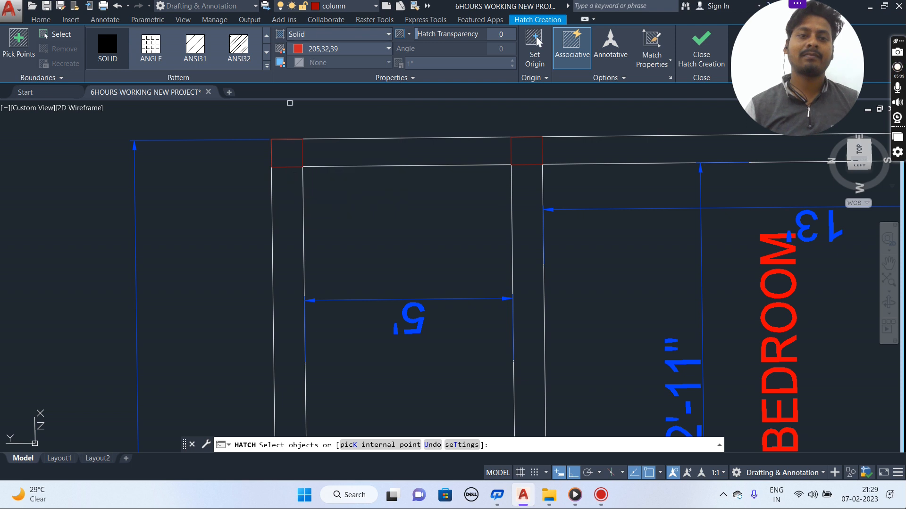
pyautogui.click(285, 151)
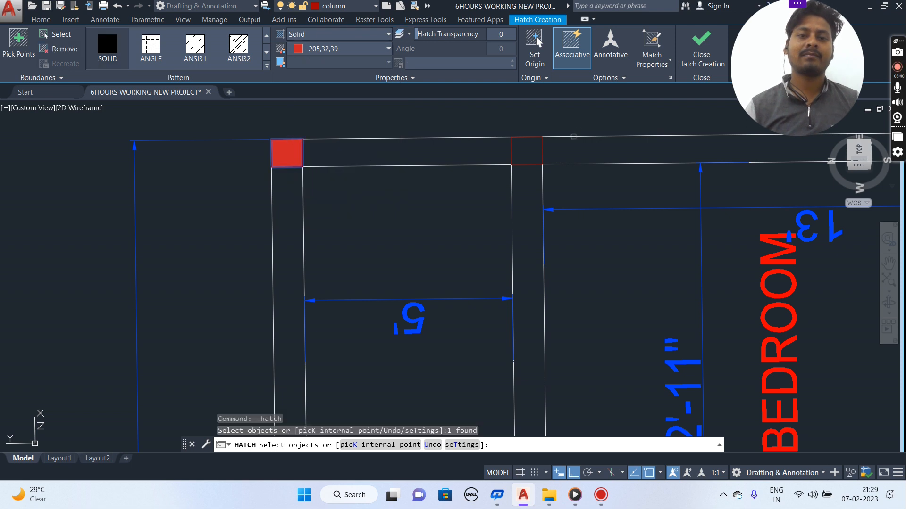
pyautogui.click(529, 137)
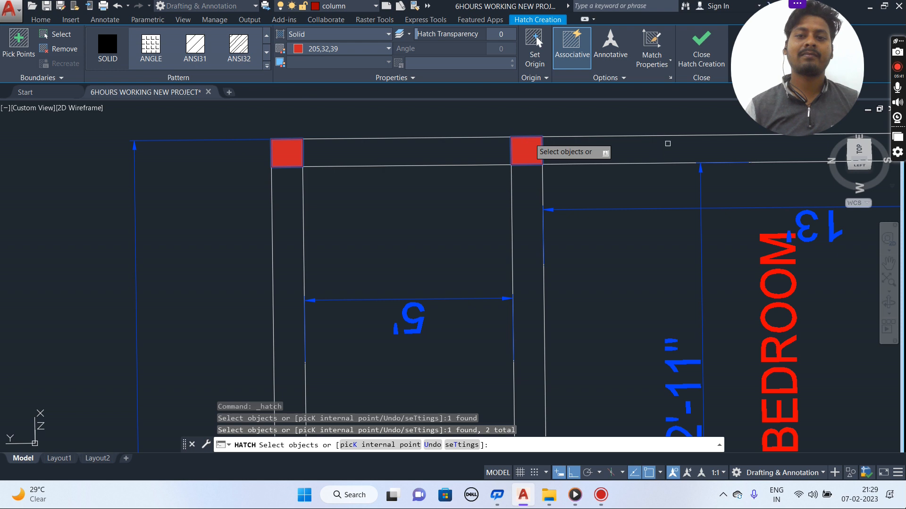
# - Add the same solid hatch to the four upper outer wall columns from the bedroom–dining hall junction to the stair corner
pyautogui.scroll(-2, 670, 144)
pyautogui.moveTo(736, 154); pyautogui.dragTo(178, 160, button='middle')
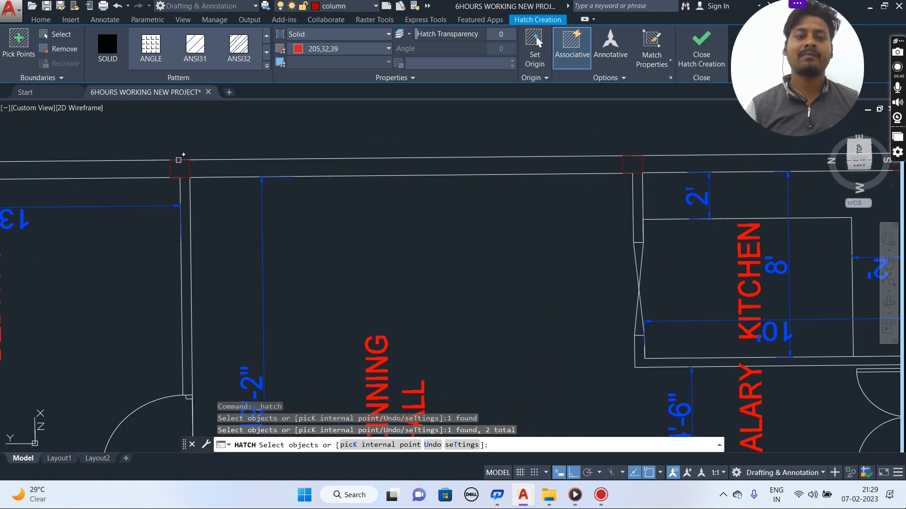
pyautogui.click(179, 161)
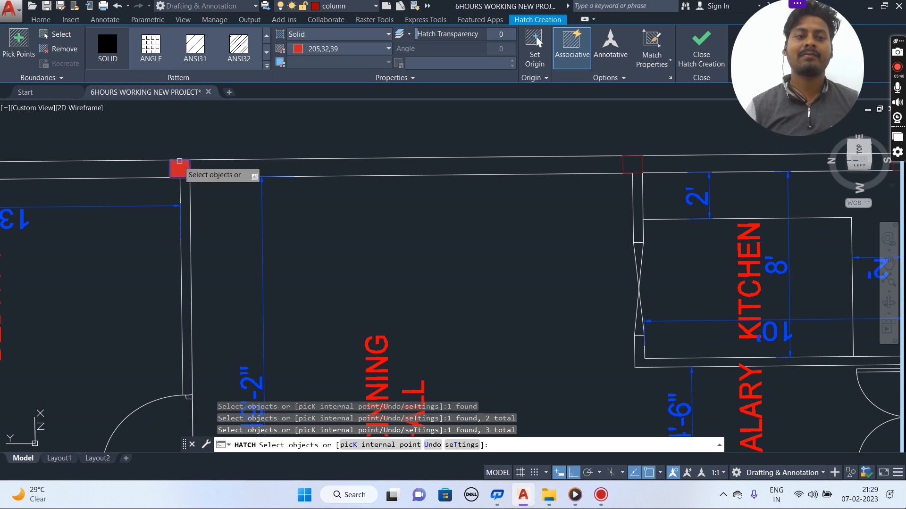
pyautogui.click(633, 160)
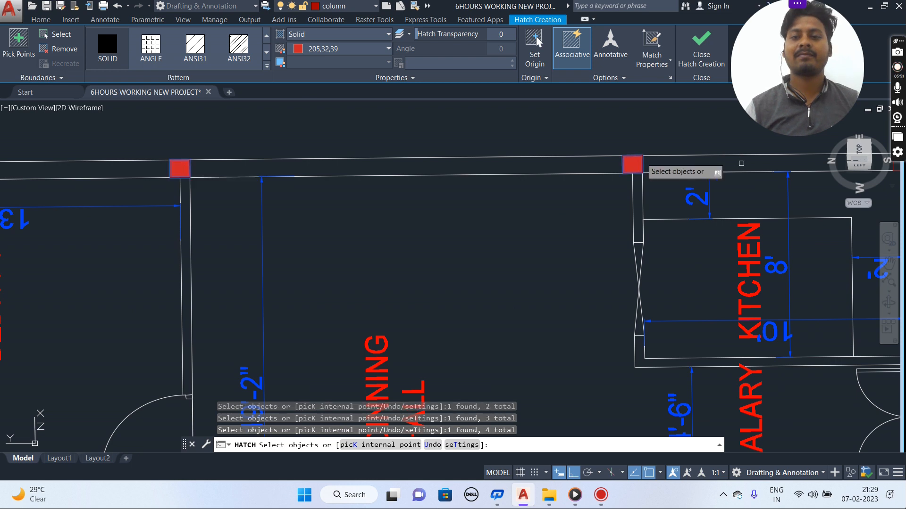
pyautogui.moveTo(751, 168); pyautogui.dragTo(211, 199, button='middle')
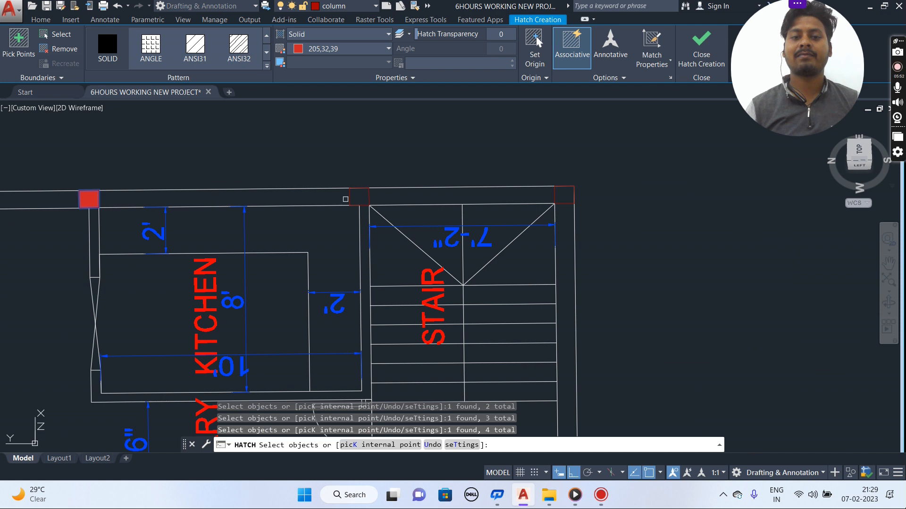
pyautogui.click(361, 188)
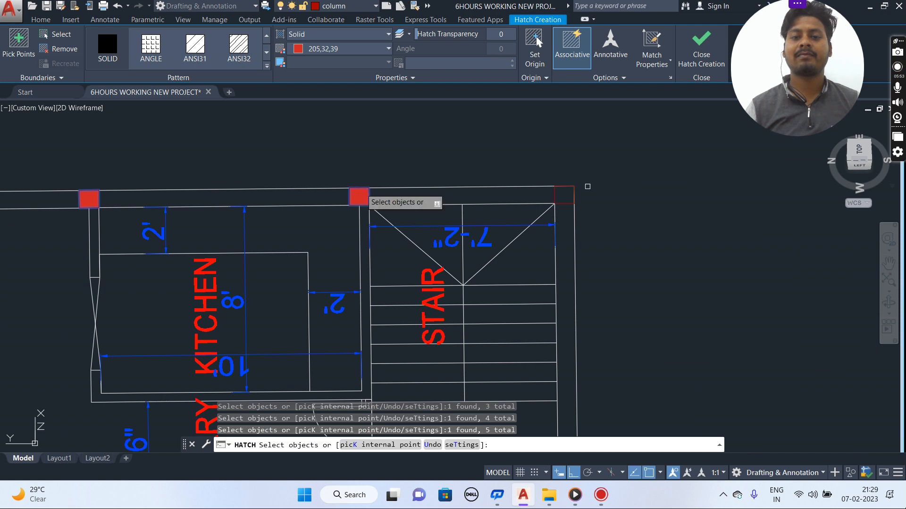
pyautogui.click(567, 187)
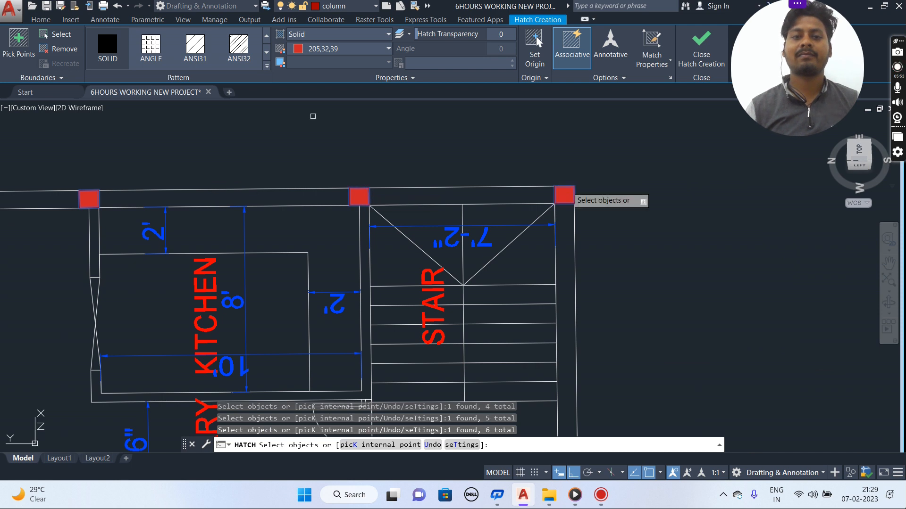
# - Add the solid hatch to the two parking-end columns and the column at the lower bedroom–parking wall junction
pyautogui.scroll(-3, 313, 116)
pyautogui.moveTo(604, 333); pyautogui.dragTo(671, 162, button='middle')
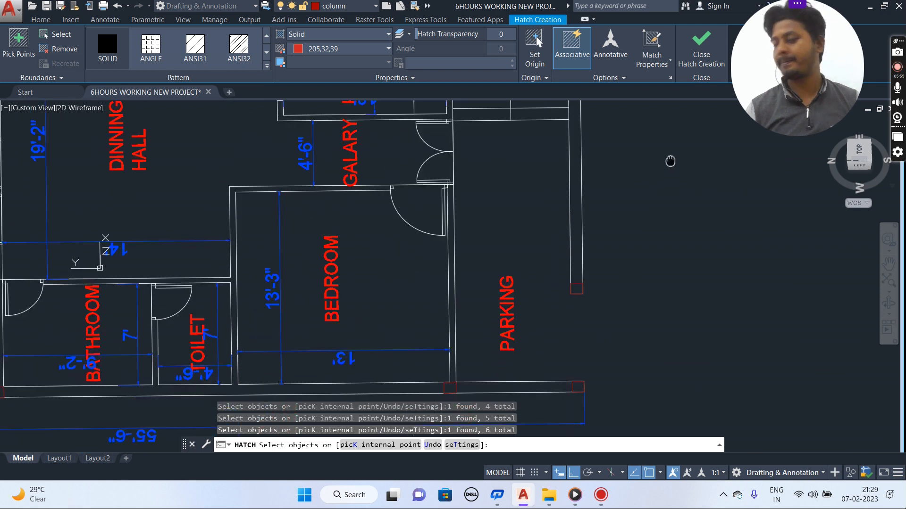
pyautogui.click(576, 282)
pyautogui.moveTo(643, 299); pyautogui.dragTo(651, 201, button='middle')
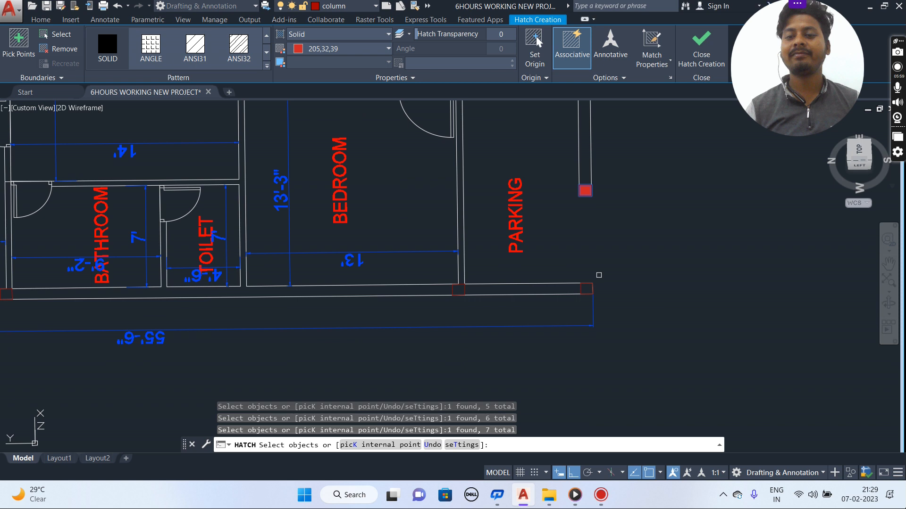
pyautogui.click(586, 288)
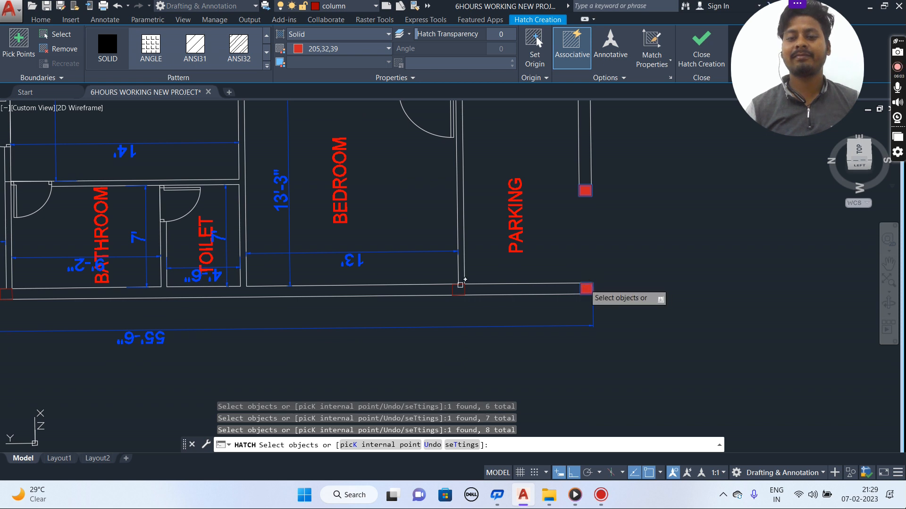
pyautogui.click(458, 287)
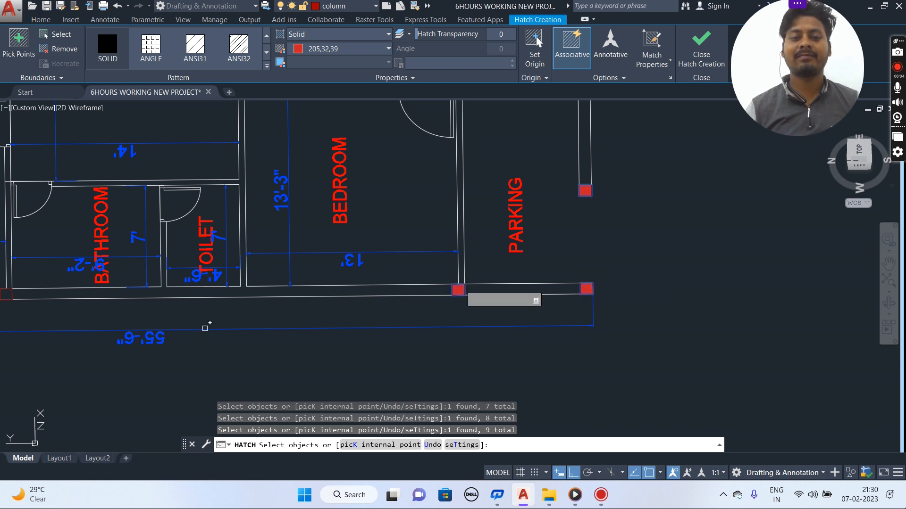
# - Add the solid hatch to the three lower outer wall columns beside the master bedroom and its toilet, and finish hatching
pyautogui.moveTo(213, 313)
pyautogui.mouseDown(button='middle')
pyautogui.moveTo(770, 341)
pyautogui.moveTo(600, 348)
pyautogui.moveTo(335, 409)
pyautogui.moveTo(732, 365)
pyautogui.mouseUp(button='middle')
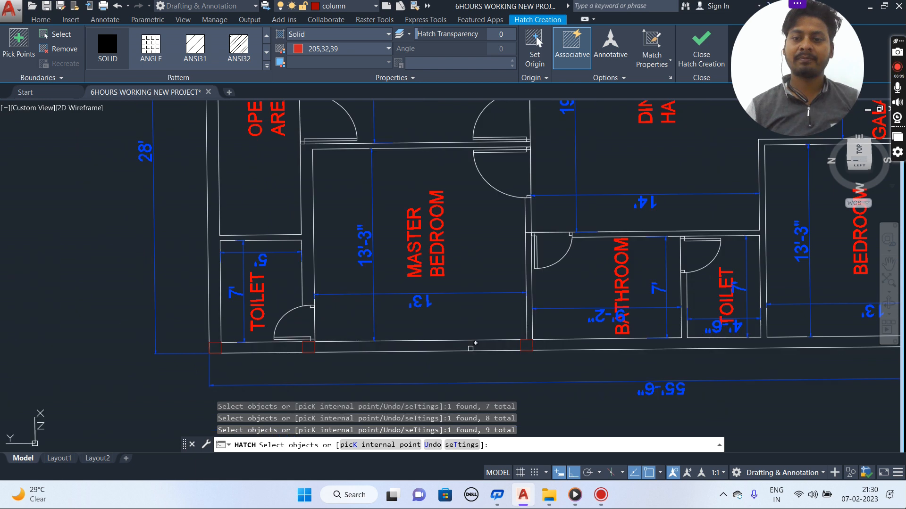
pyautogui.click(524, 342)
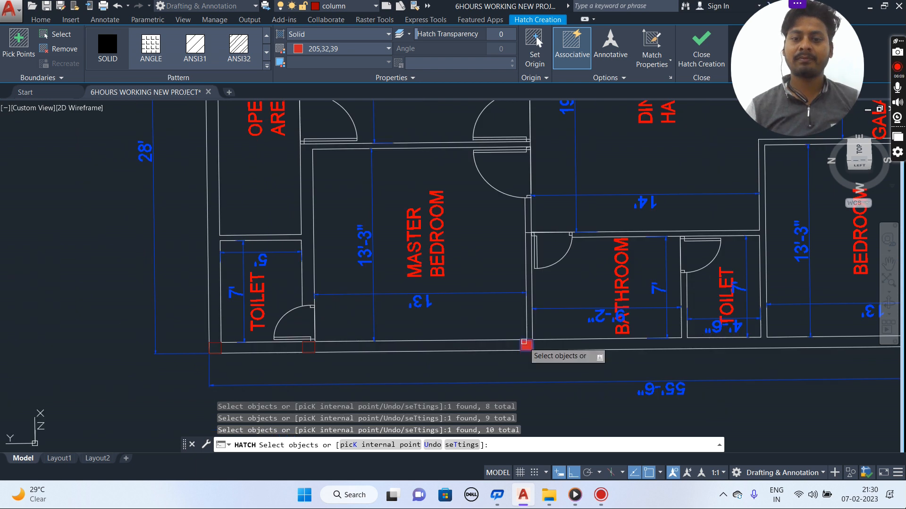
pyautogui.click(309, 347)
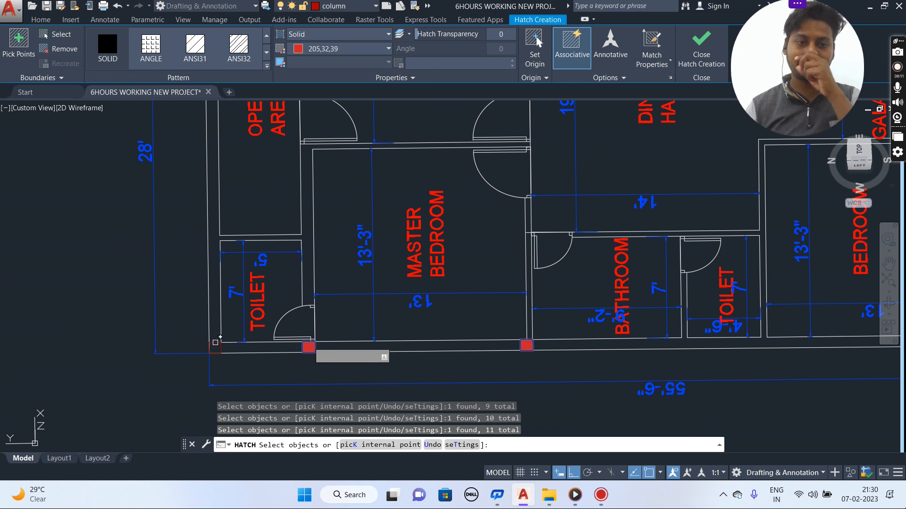
pyautogui.click(215, 344)
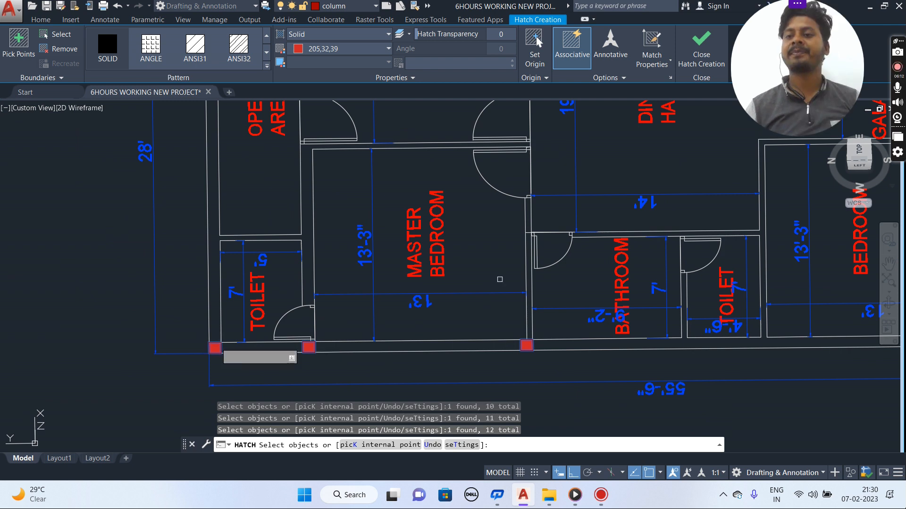
pyautogui.scroll(-4, 125, 215)
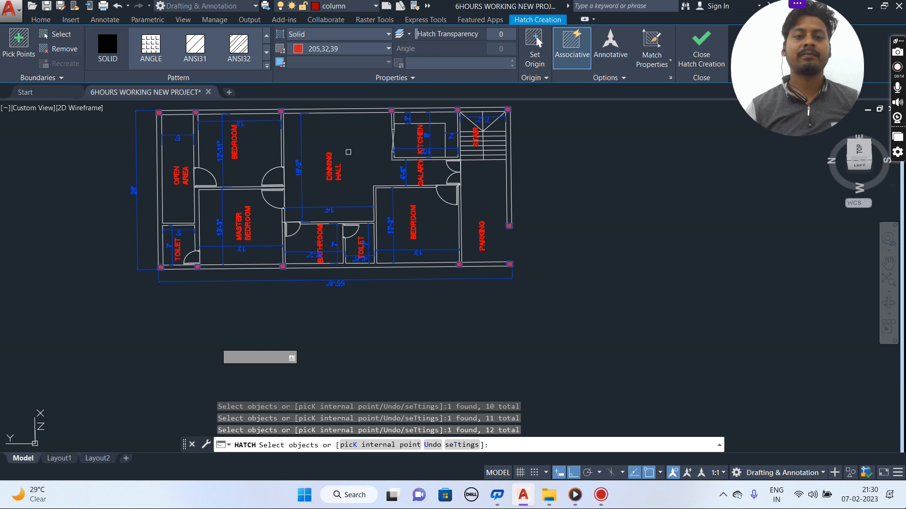
pyautogui.scroll(2, 348, 152)
pyautogui.moveTo(348, 152); pyautogui.dragTo(469, 197, button='middle')
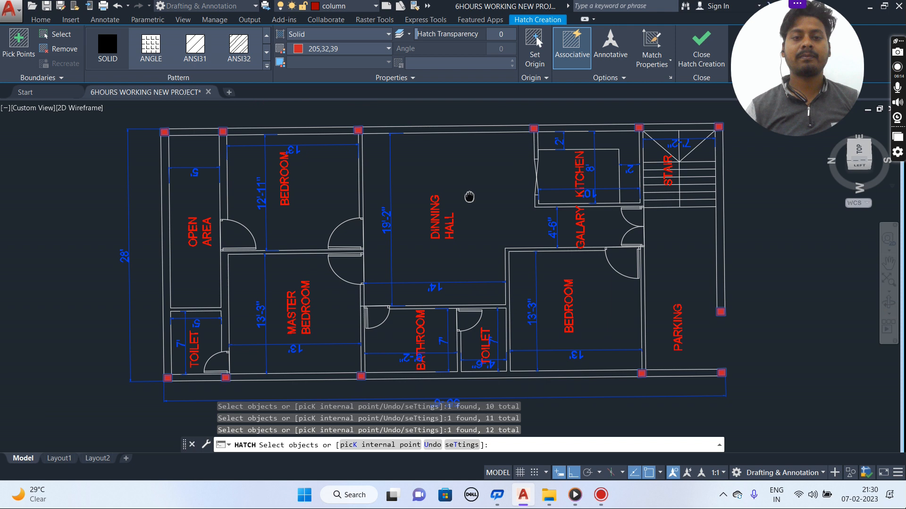
pyautogui.press('Escape')
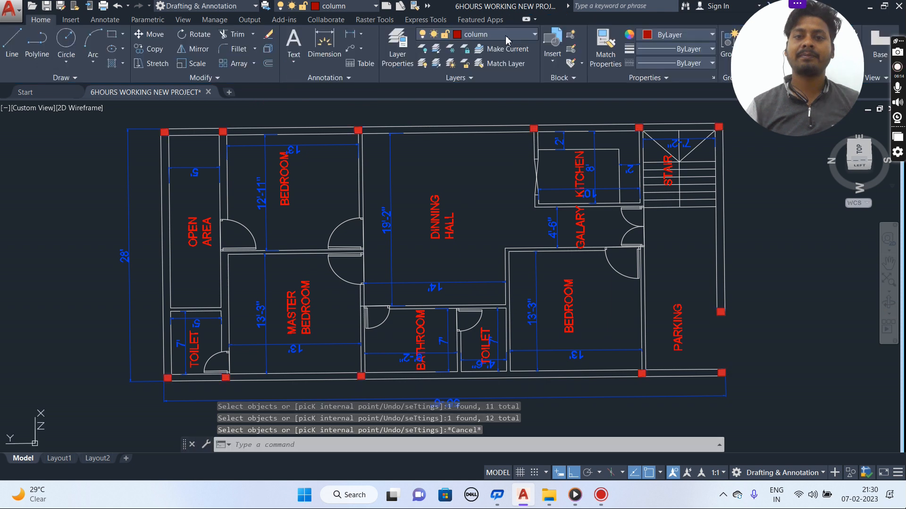
# - Make the window layer current and draw a short line across the wall between the open area and the master bedroom
pyautogui.click(506, 36)
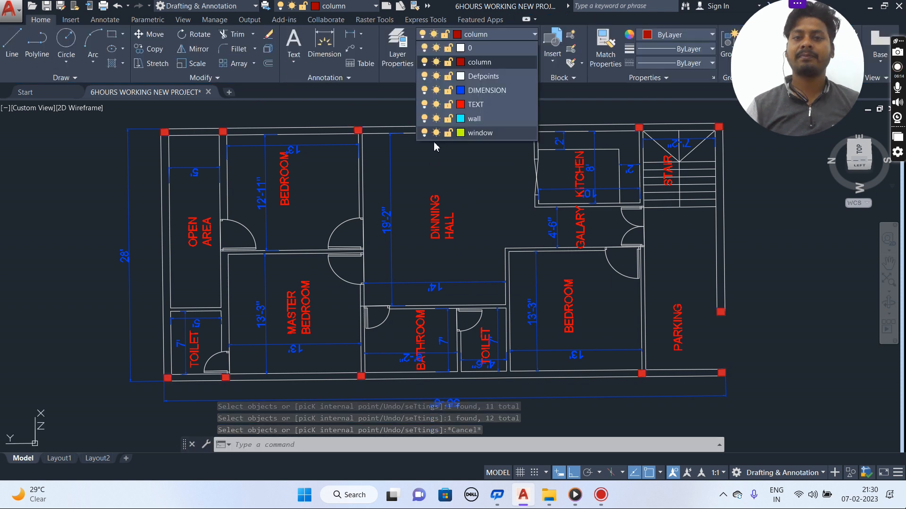
pyautogui.click(480, 133)
pyautogui.press('l')
pyautogui.press('Return')
pyautogui.scroll(2, 186, 157)
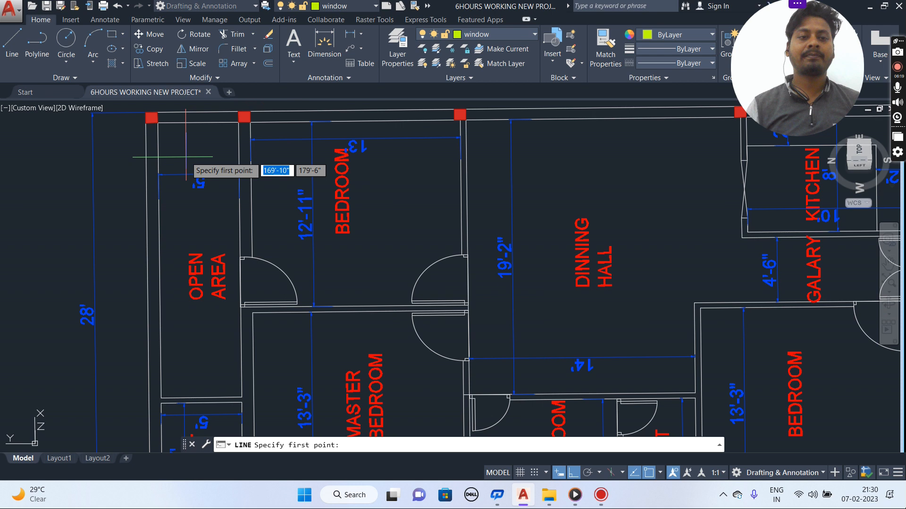
pyautogui.scroll(-2, 186, 157)
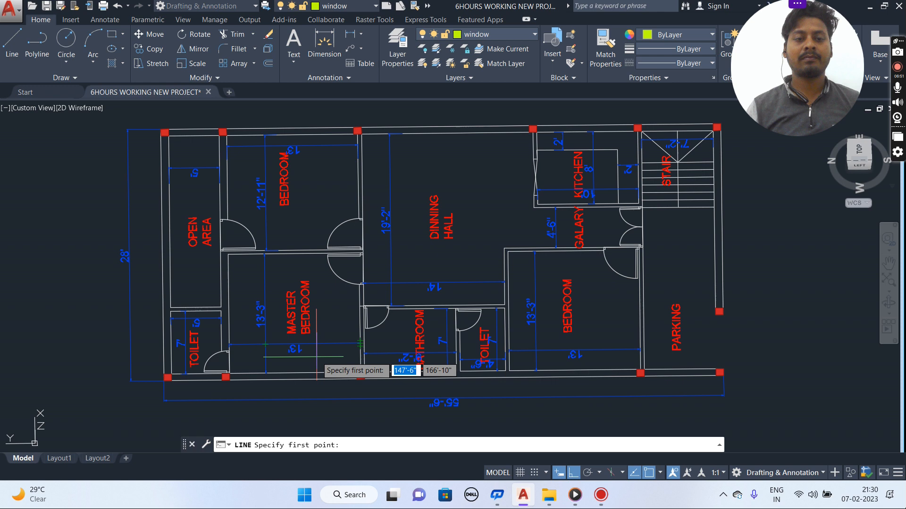
pyautogui.scroll(2, 316, 357)
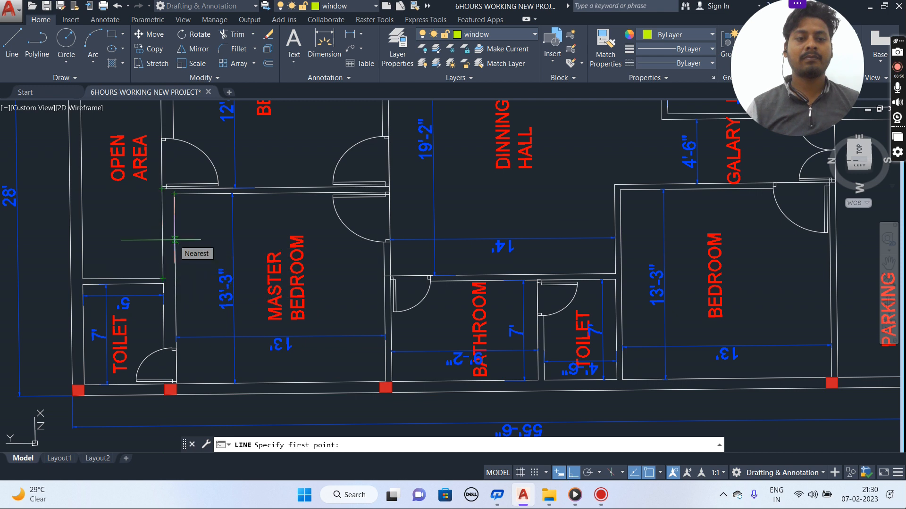
pyautogui.click(170, 244)
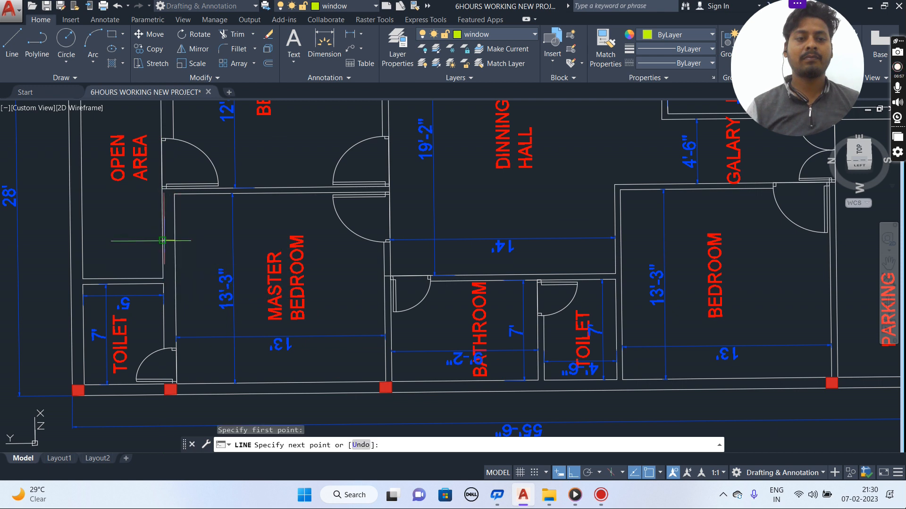
pyautogui.click(172, 259)
pyautogui.press('Escape')
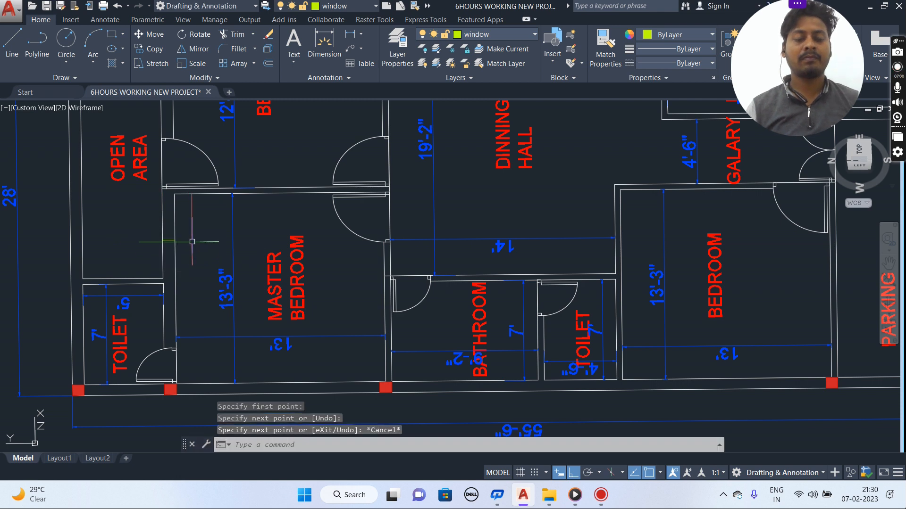
# - Offset the short cross line 2' to each side along the open area–master bedroom wall
pyautogui.write('o')
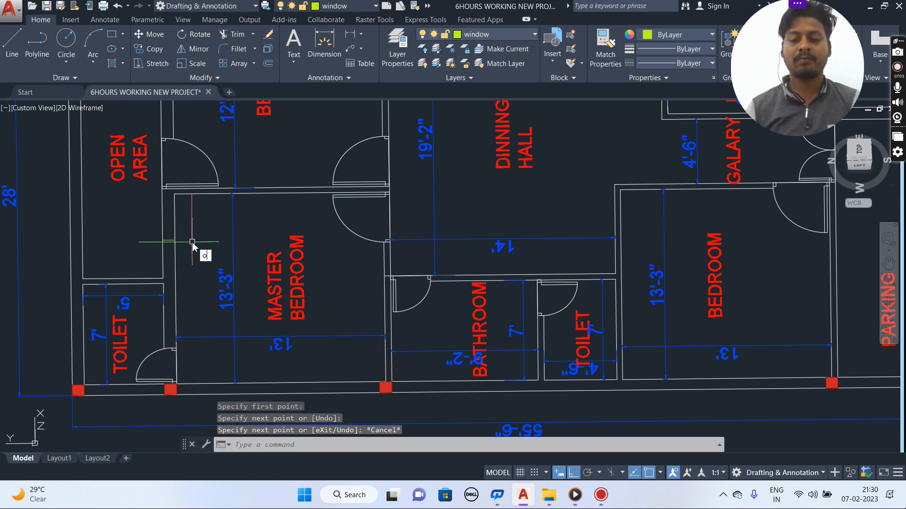
pyautogui.press('Return')
pyautogui.press('Return')
pyautogui.click(168, 241)
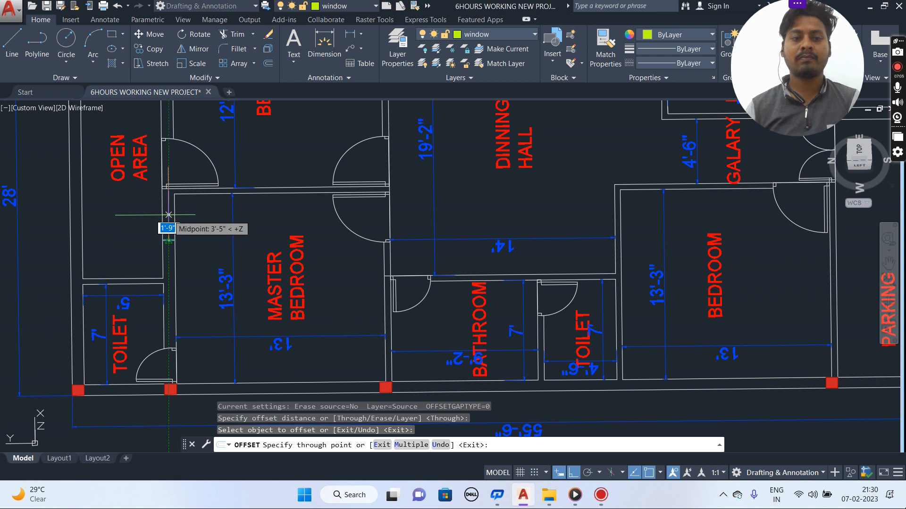
pyautogui.write("2'")
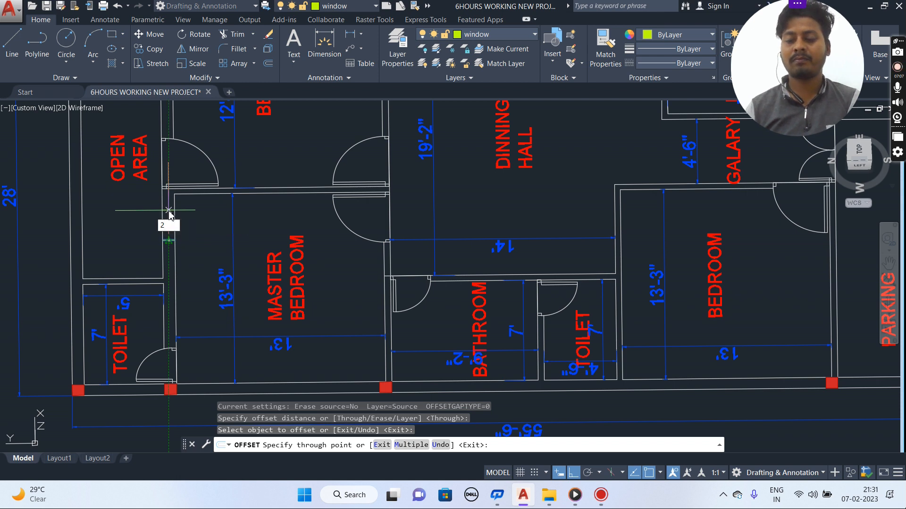
pyautogui.press('Return')
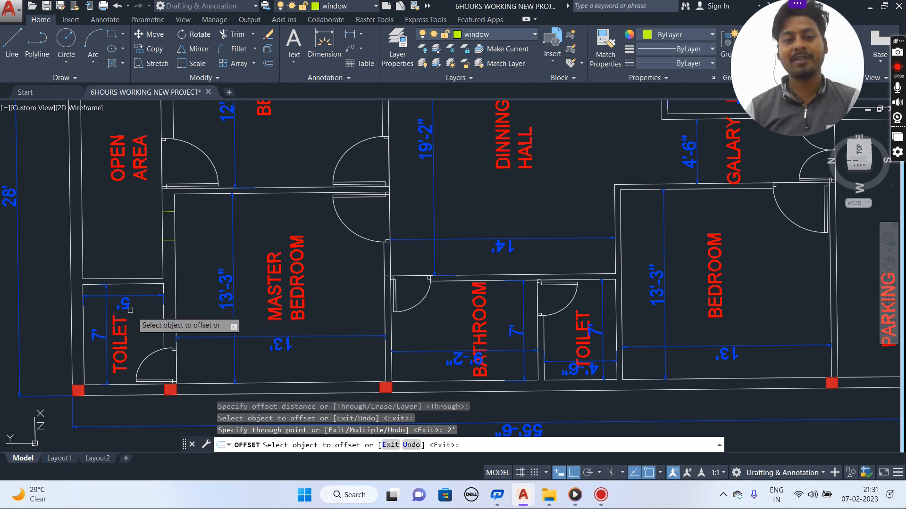
pyautogui.click(168, 242)
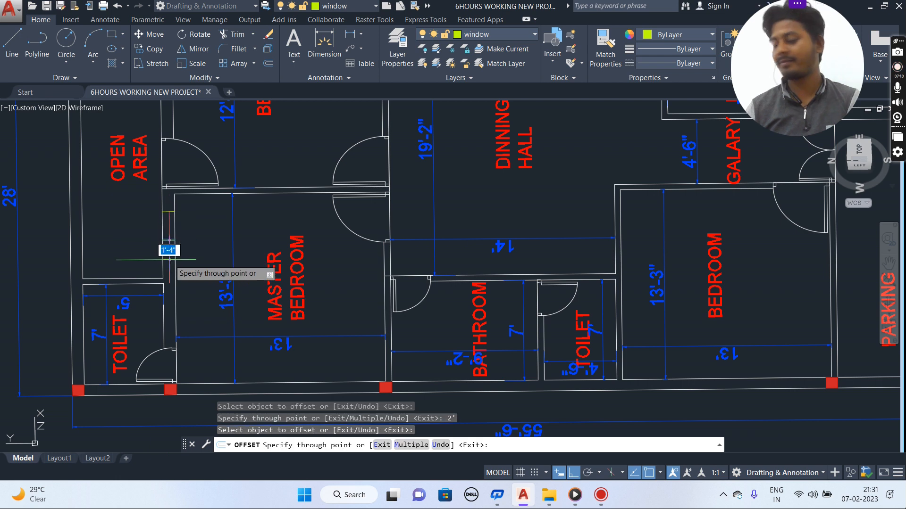
pyautogui.write('2')
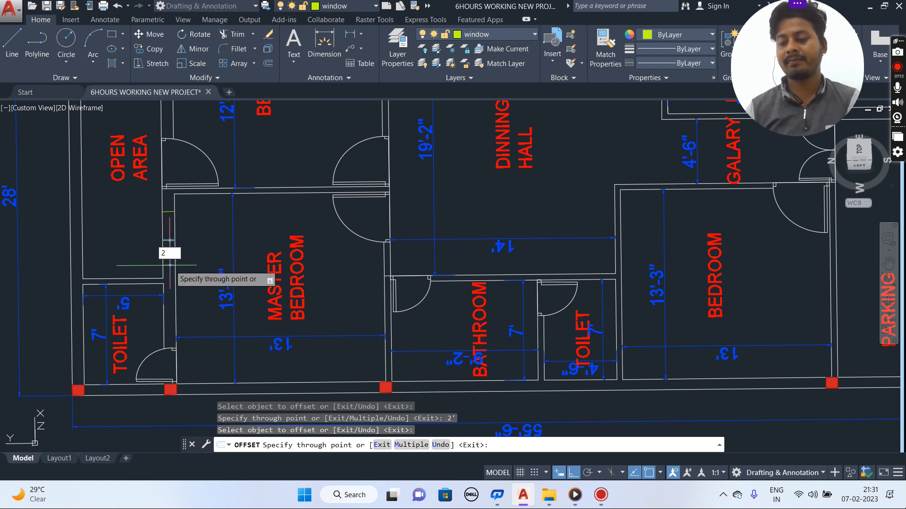
pyautogui.press('Return')
pyautogui.press('Escape')
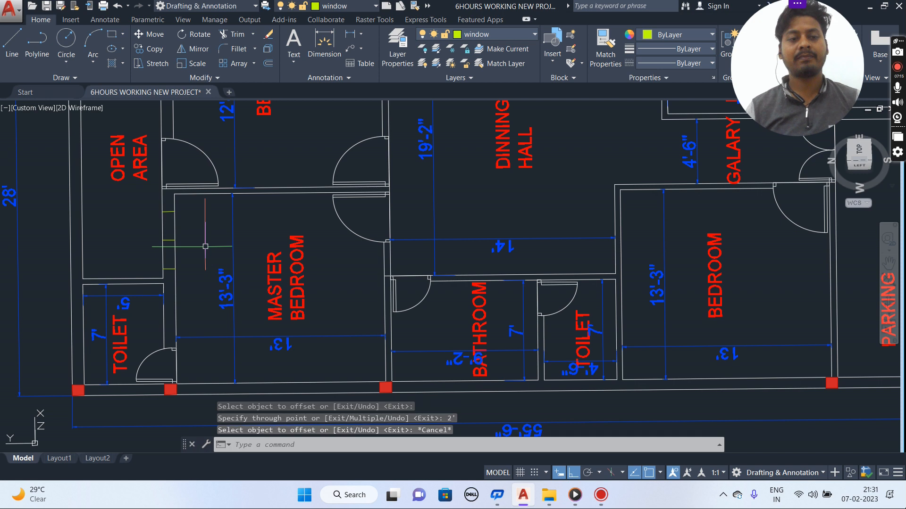
# - Draw a line along the wall's centre joining the midpoints of the two outer window end lines
pyautogui.write('l')
pyautogui.press('Return')
pyautogui.click(168, 212)
pyautogui.click(168, 268)
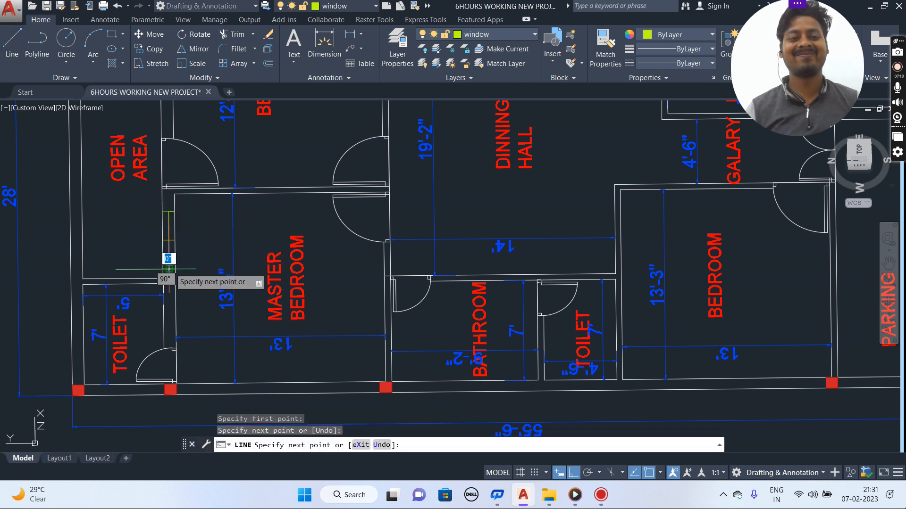
pyautogui.press('Escape')
# - Offset the window's lengthwise centre line 1" to each side
pyautogui.write('o')
pyautogui.press('Return')
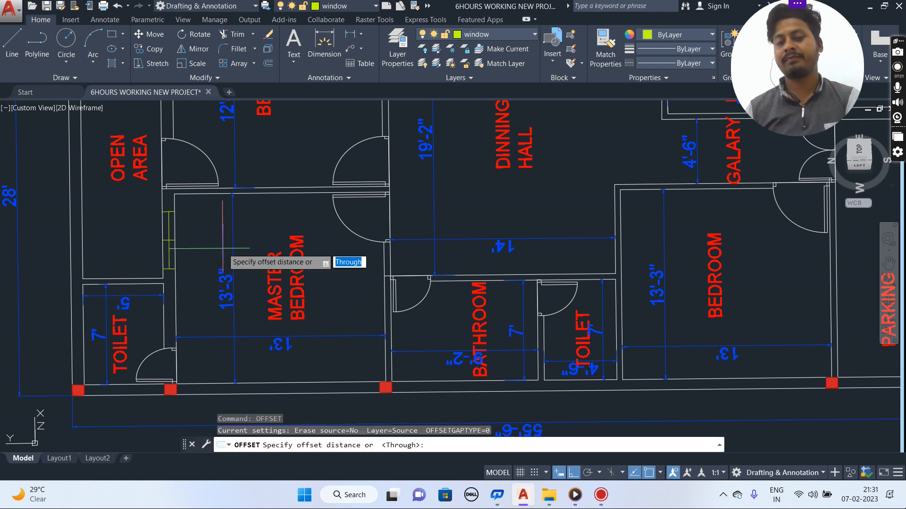
pyautogui.press('Return')
pyautogui.scroll(4, 169, 227)
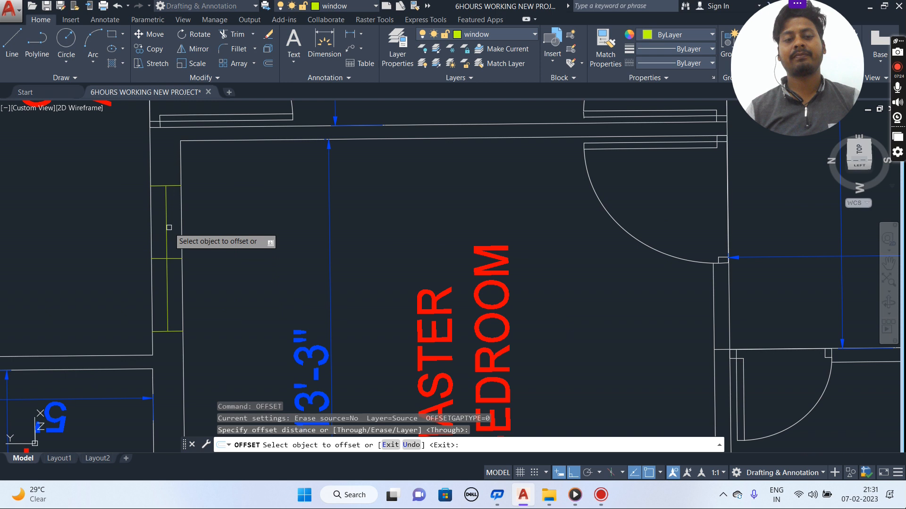
pyautogui.click(167, 225)
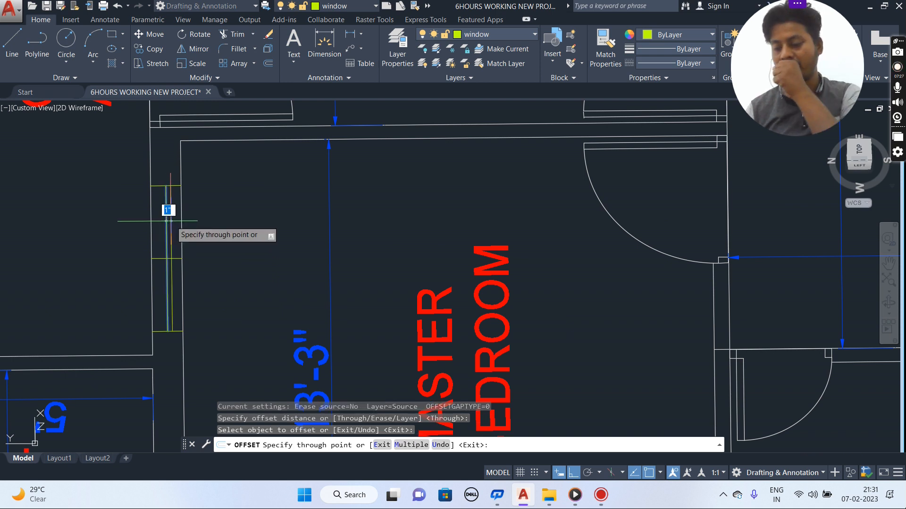
pyautogui.write('1"')
pyautogui.press('Return')
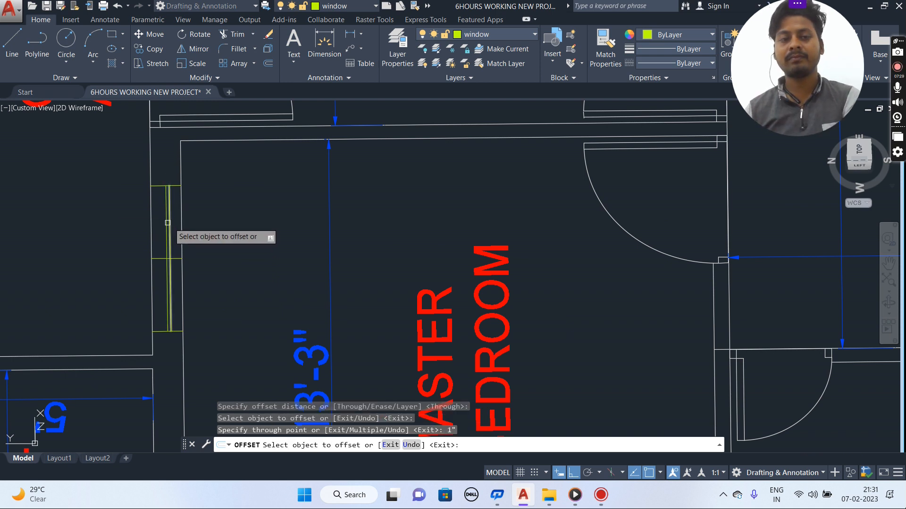
pyautogui.click(165, 215)
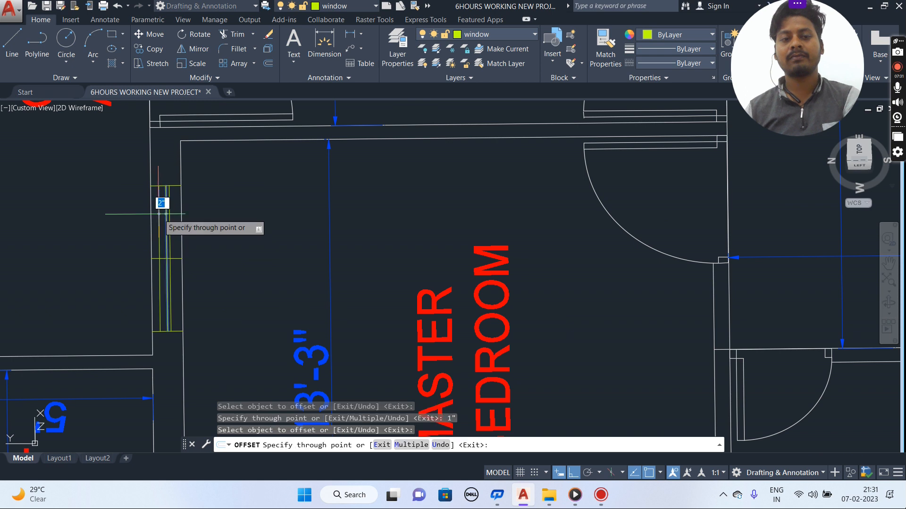
pyautogui.write('1"')
pyautogui.press('Return')
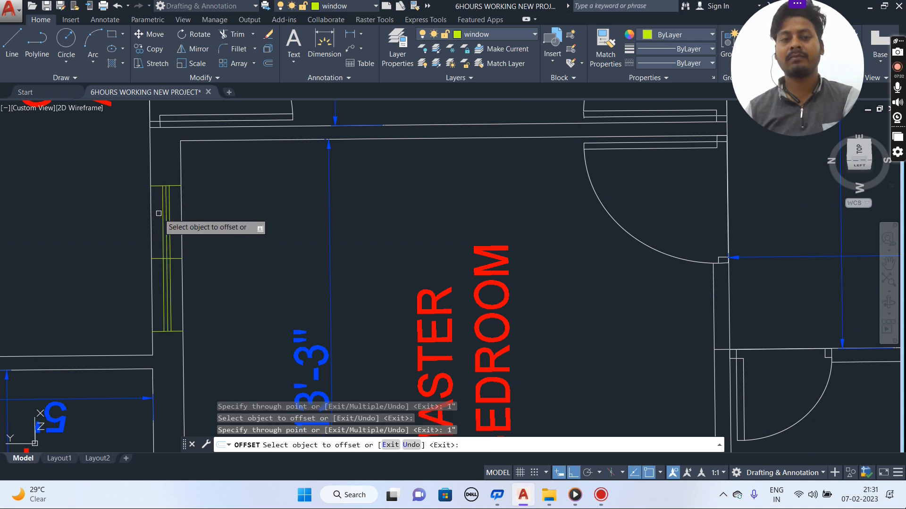
pyautogui.press('Escape')
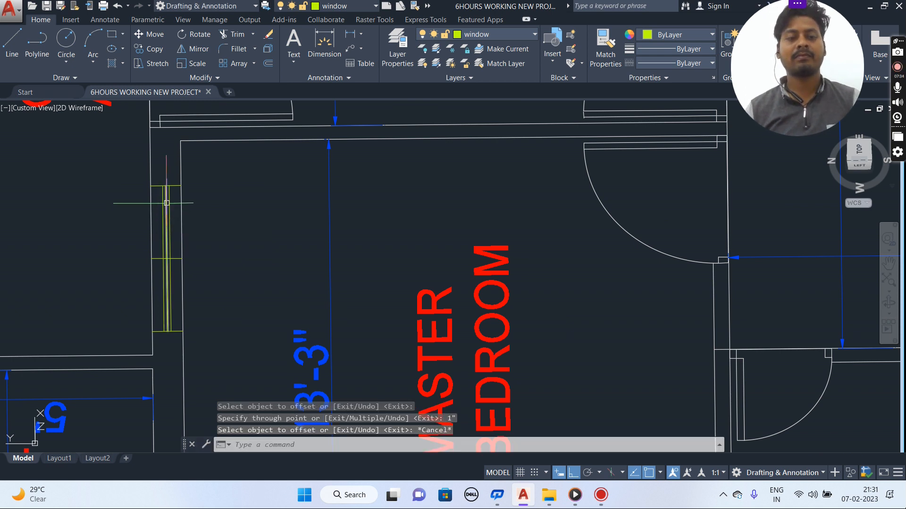
# - Erase the window's lengthwise centre line and its middle cross line
pyautogui.click(167, 203)
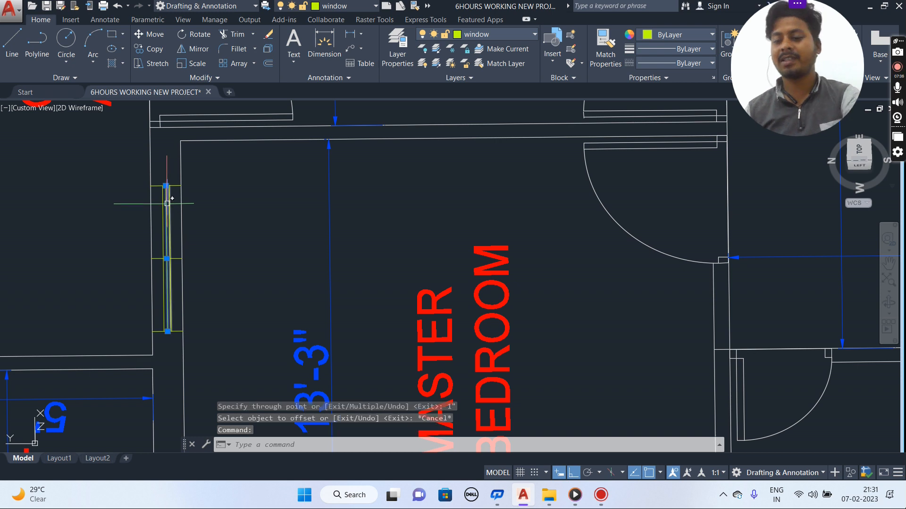
pyautogui.click(176, 258)
pyautogui.press('Delete')
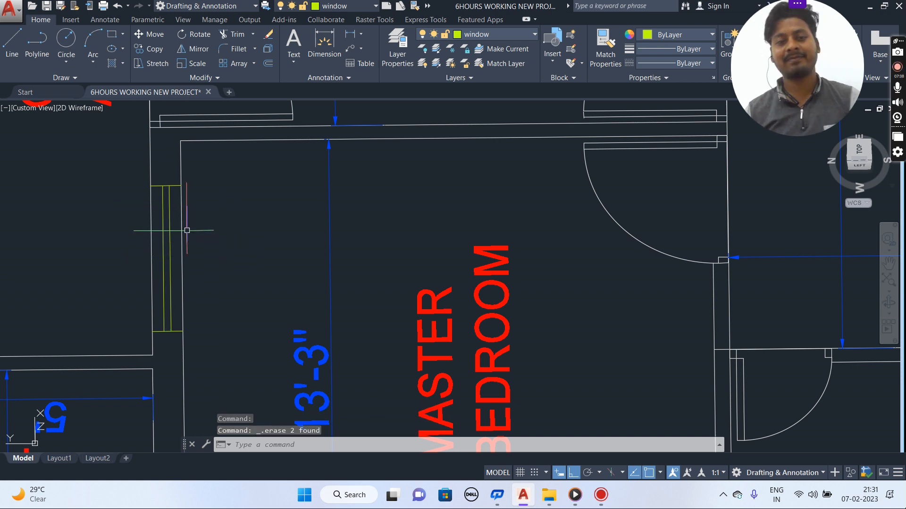
# - Copy the master bedroom window from its wall-face corner onto the wall between the open area and the adjacent 12'-11" bedroom
pyautogui.scroll(-2, 203, 227)
pyautogui.scroll(-2, 212, 226)
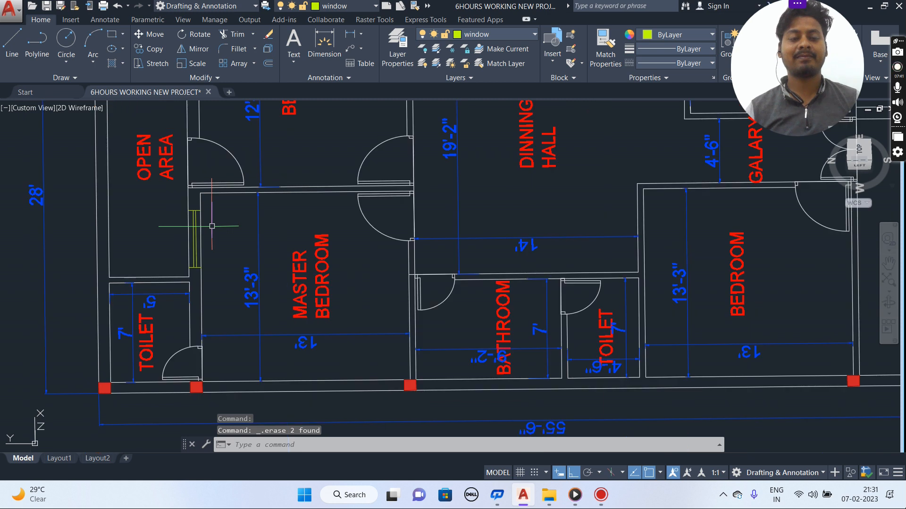
pyautogui.scroll(2, 212, 226)
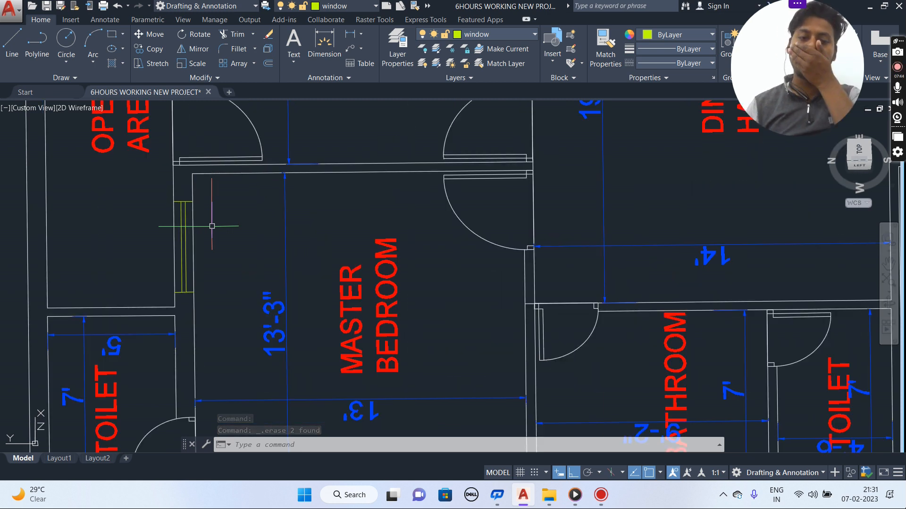
pyautogui.scroll(-2, 212, 226)
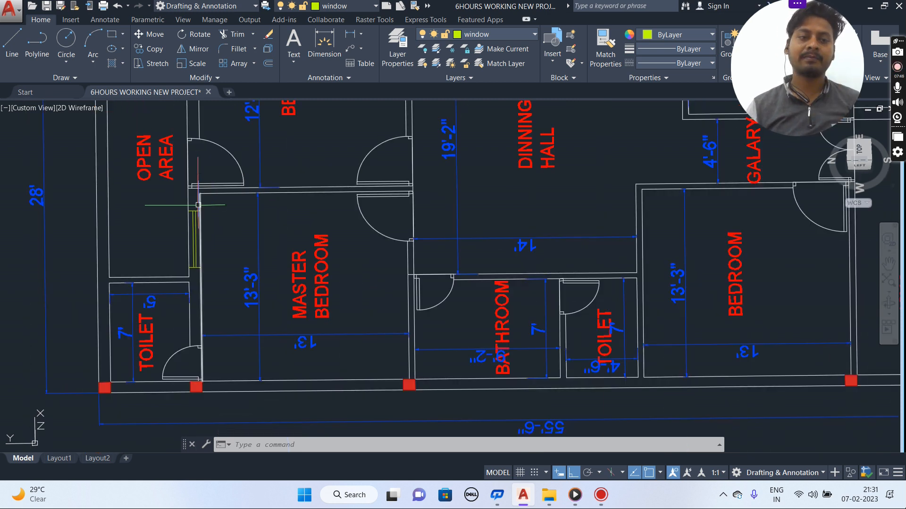
pyautogui.scroll(4, 198, 205)
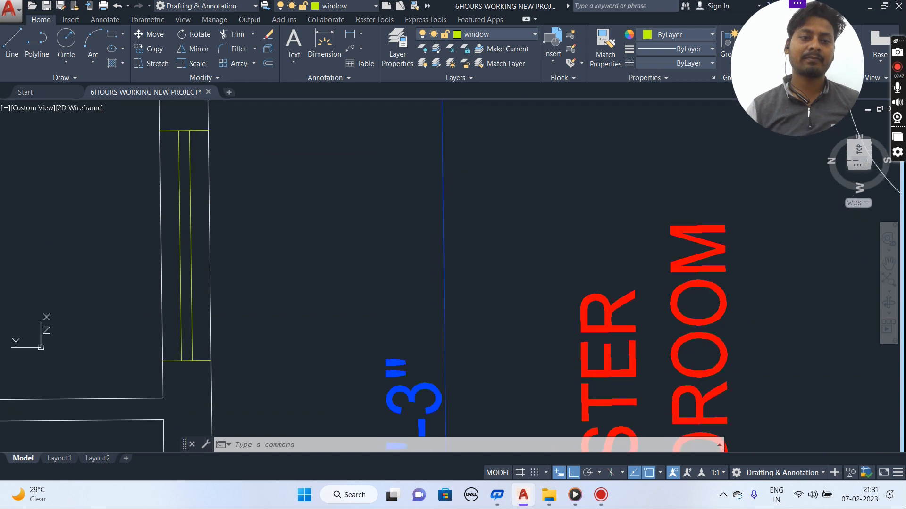
pyautogui.click(196, 113)
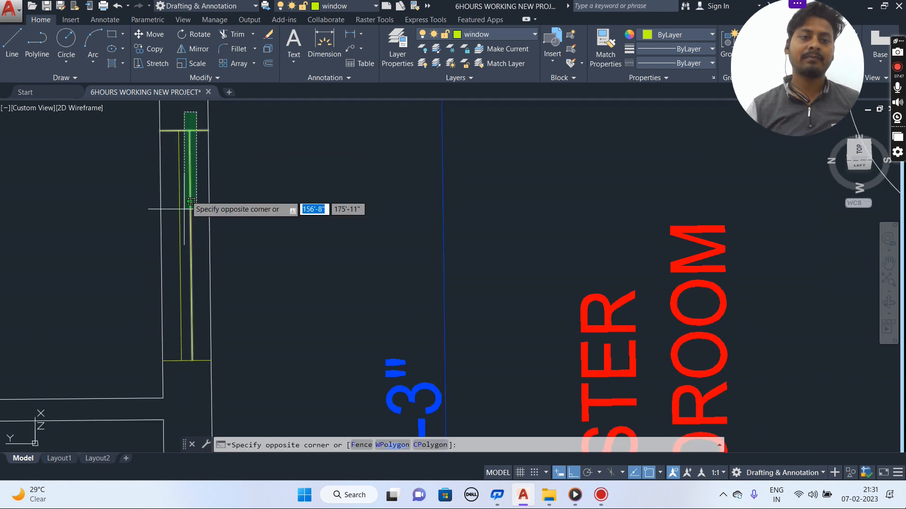
pyautogui.click(177, 363)
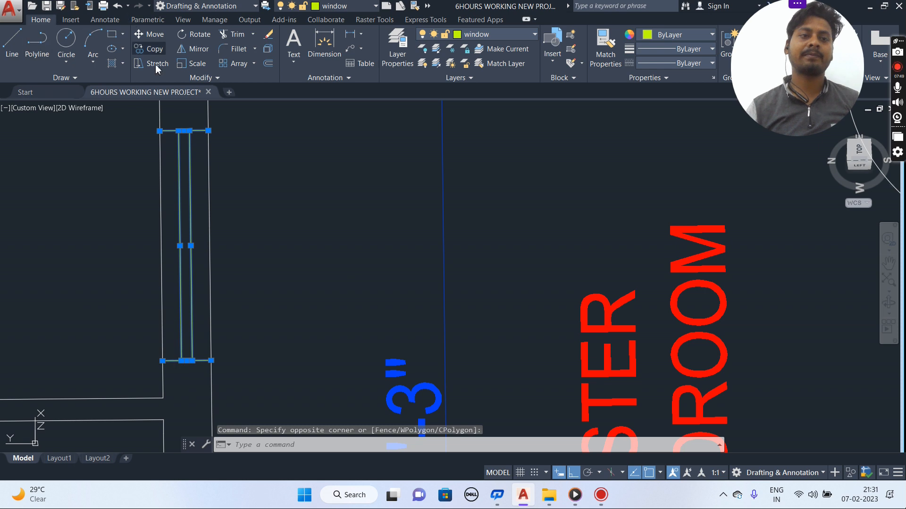
pyautogui.click(153, 49)
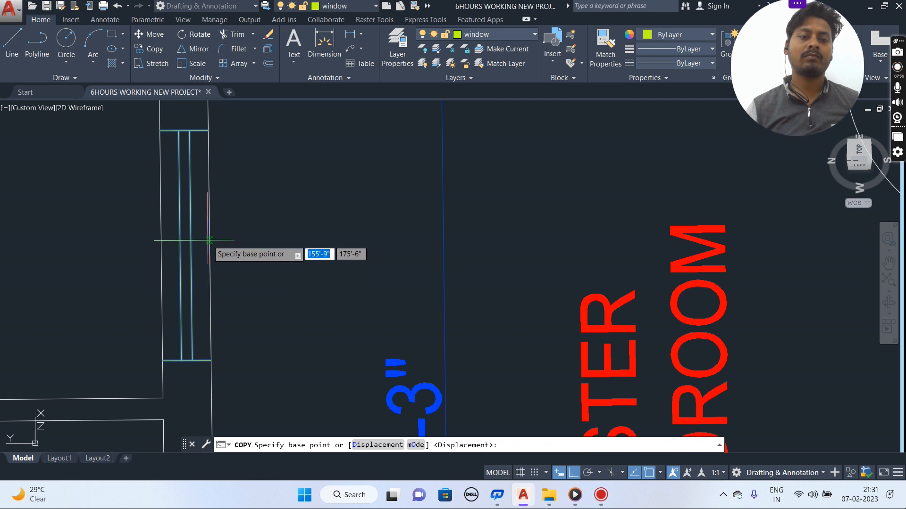
pyautogui.click(210, 360)
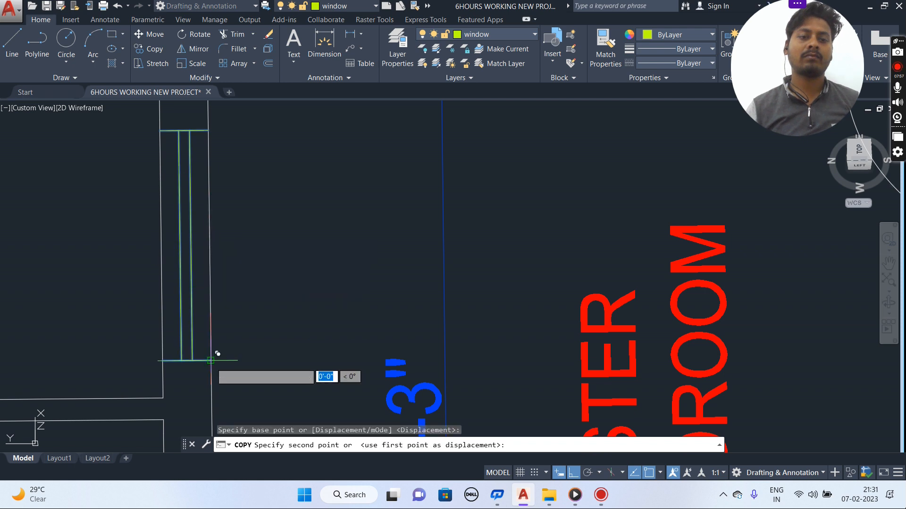
pyautogui.scroll(-4, 216, 208)
pyautogui.moveTo(212, 215); pyautogui.dragTo(190, 447, button='middle')
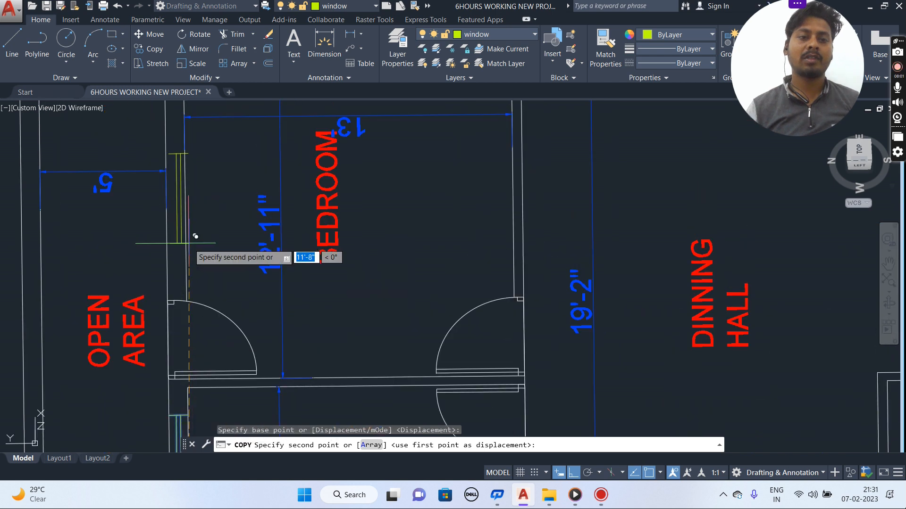
pyautogui.scroll(4, 193, 229)
pyautogui.scroll(2, 188, 236)
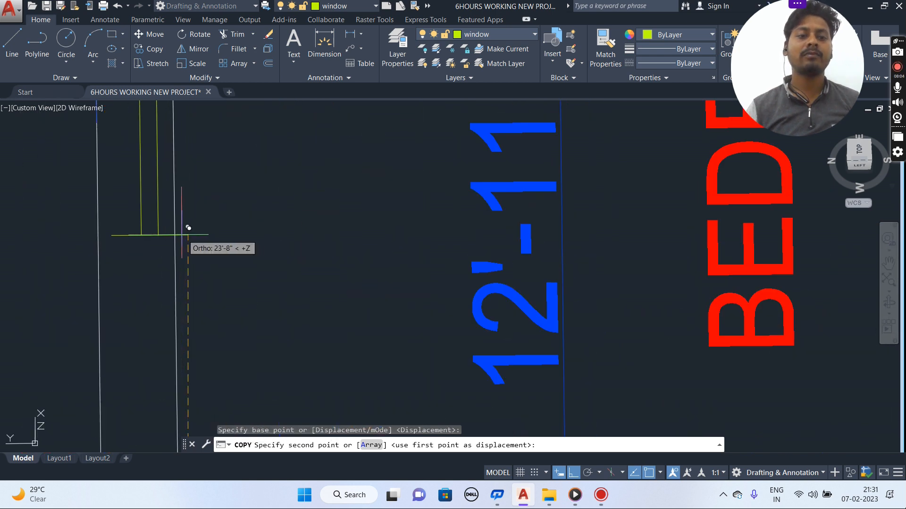
pyautogui.click(175, 235)
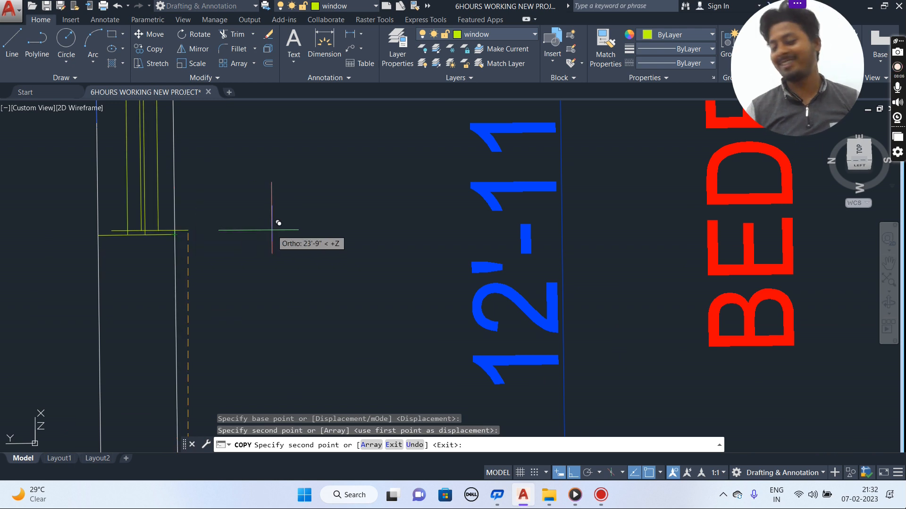
pyautogui.scroll(4, 262, 232)
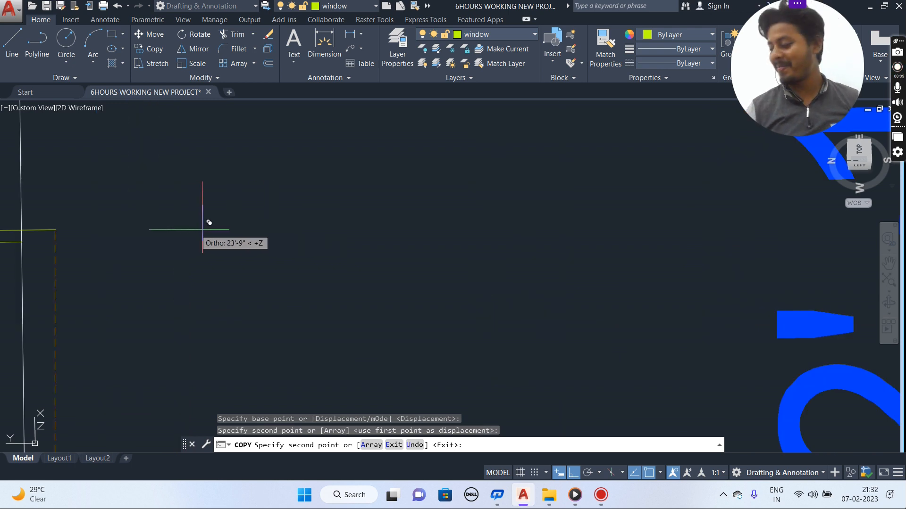
pyautogui.scroll(-3, 316, 303)
pyautogui.scroll(-7, 316, 303)
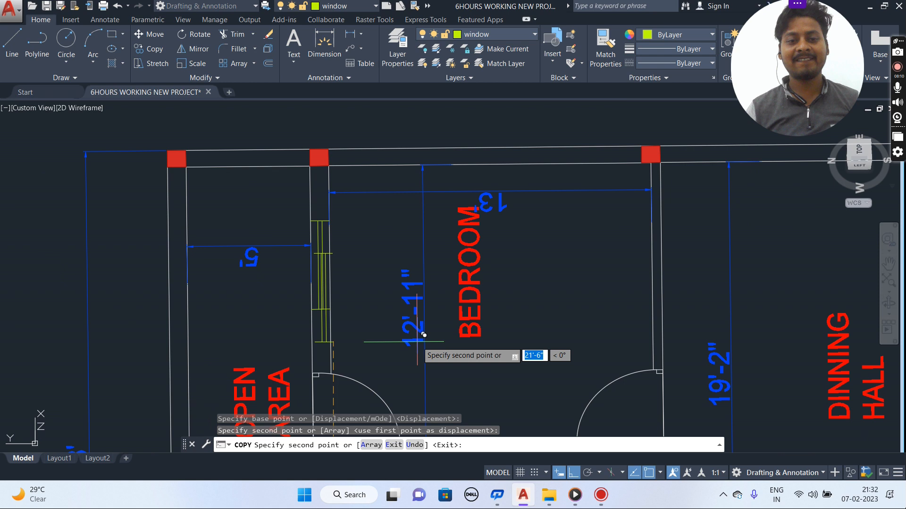
pyautogui.scroll(-2, 532, 356)
pyautogui.moveTo(532, 357); pyautogui.dragTo(331, 203, button='middle')
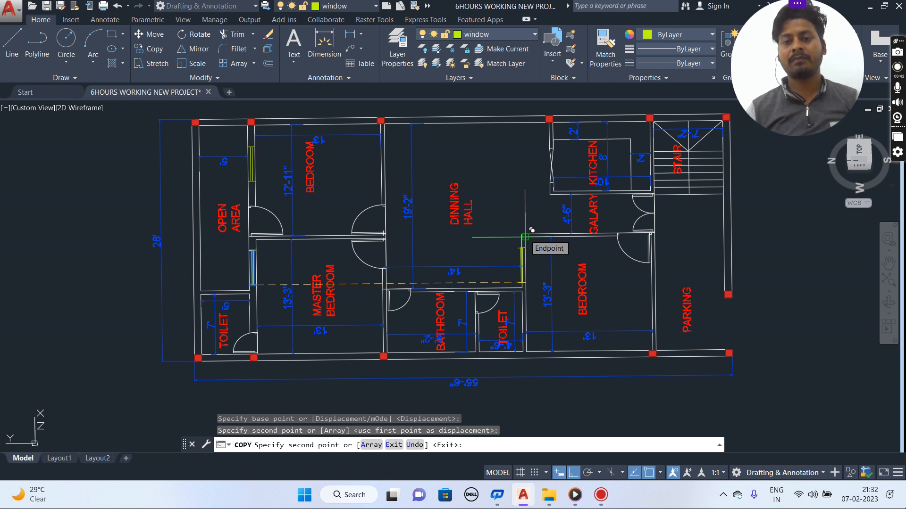
pyautogui.press('Return')
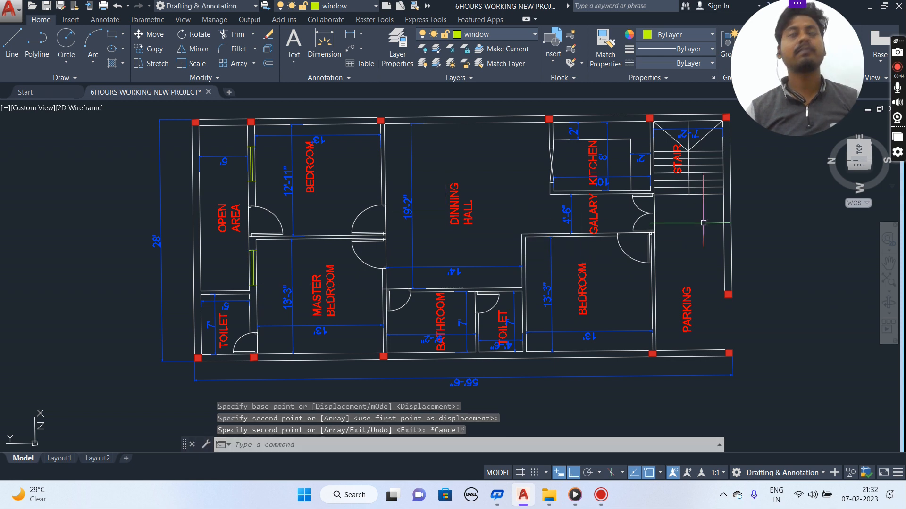
# - Draw a short cross line through the outer wall at the midpoint of the staircase's width
pyautogui.moveTo(702, 225); pyautogui.dragTo(571, 243, button='middle')
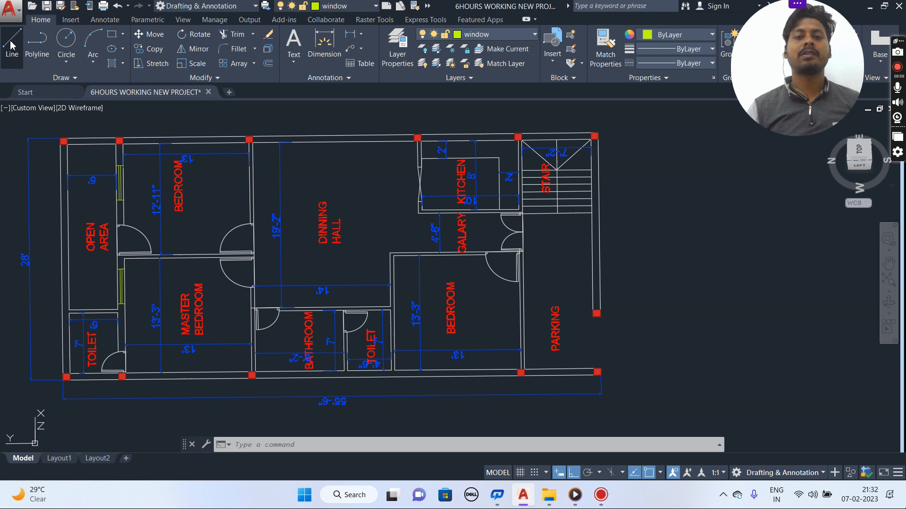
pyautogui.click(11, 45)
pyautogui.scroll(4, 650, 196)
pyautogui.moveTo(651, 196); pyautogui.dragTo(706, 392, button='middle')
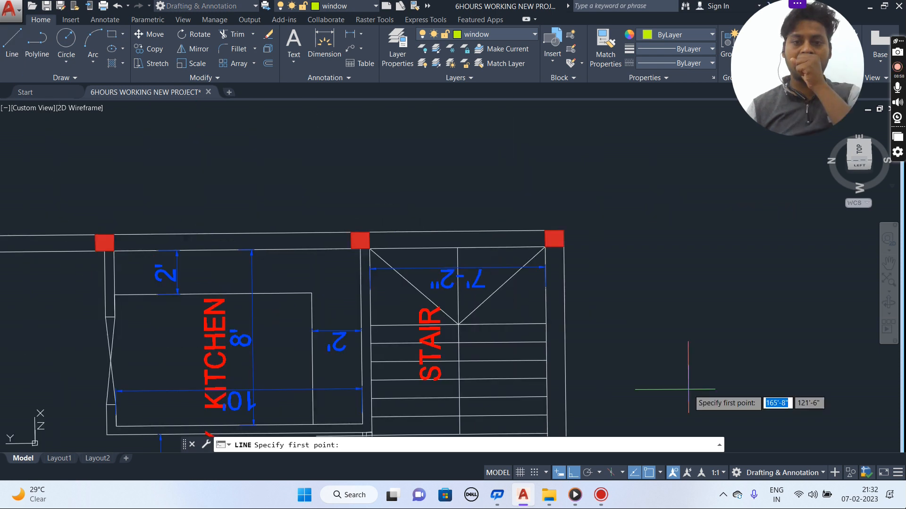
pyautogui.click(456, 232)
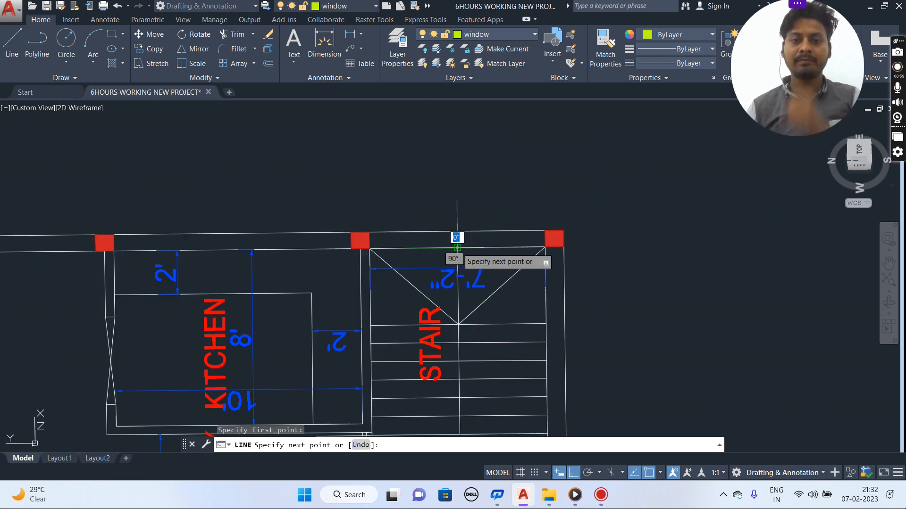
pyautogui.click(456, 232)
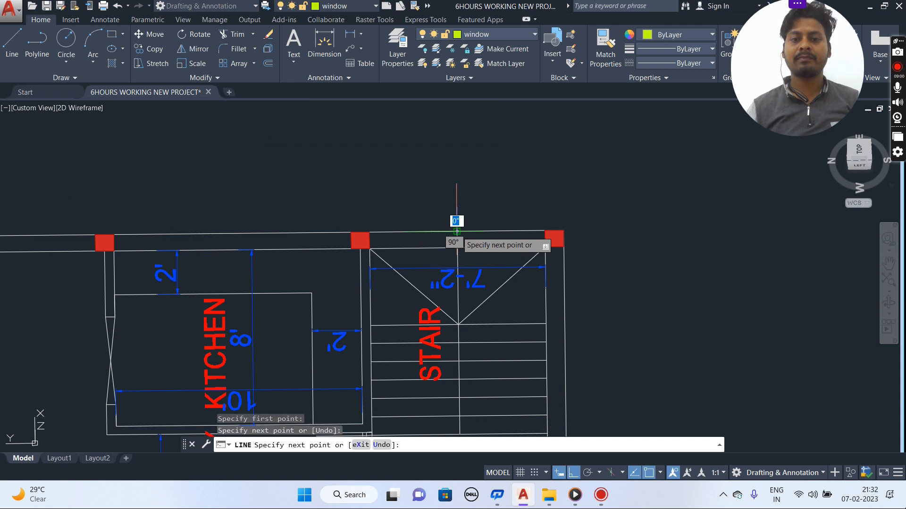
pyautogui.press('Escape')
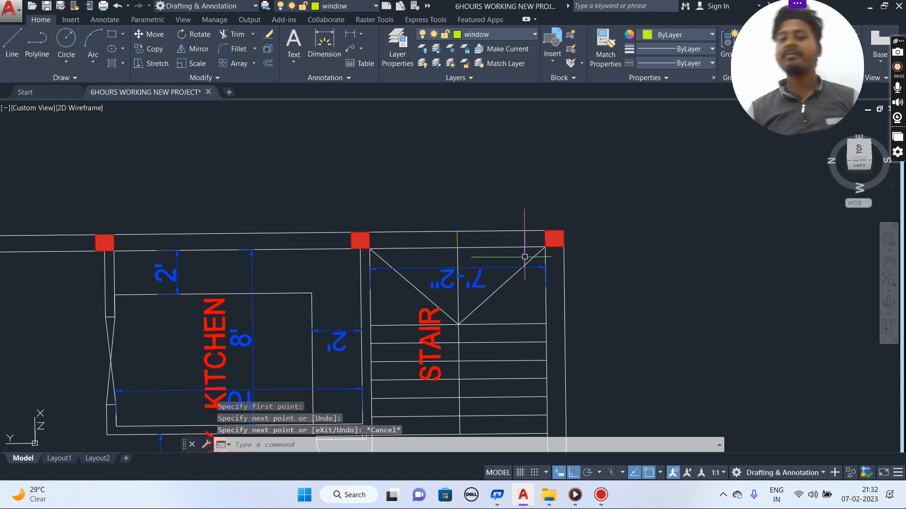
# - Offset the short cross line in the staircase's outer wall 2' to each side
pyautogui.write('off')
pyautogui.press('Return')
pyautogui.press('Return')
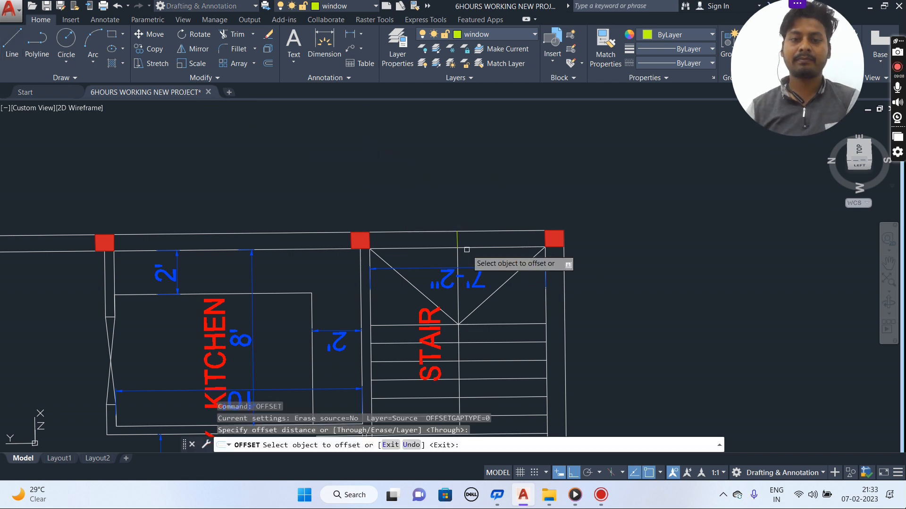
pyautogui.click(457, 241)
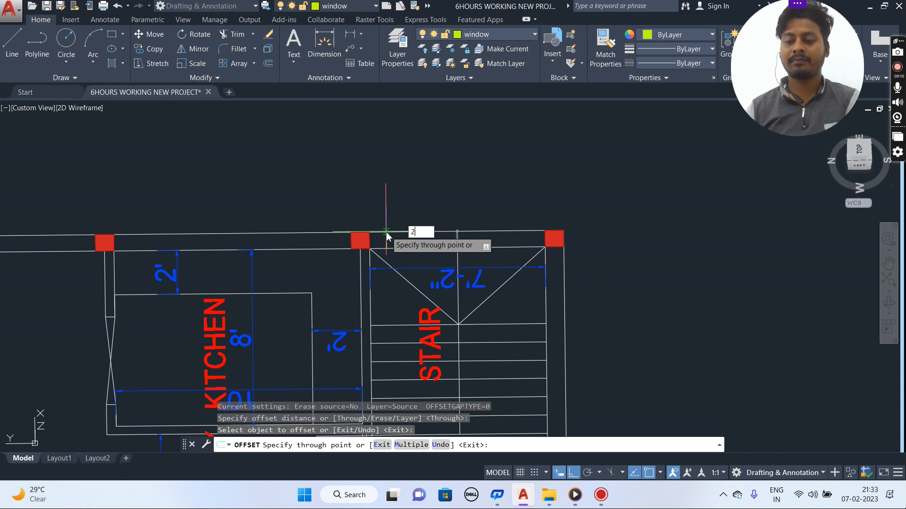
pyautogui.write("2'")
pyautogui.press('Return')
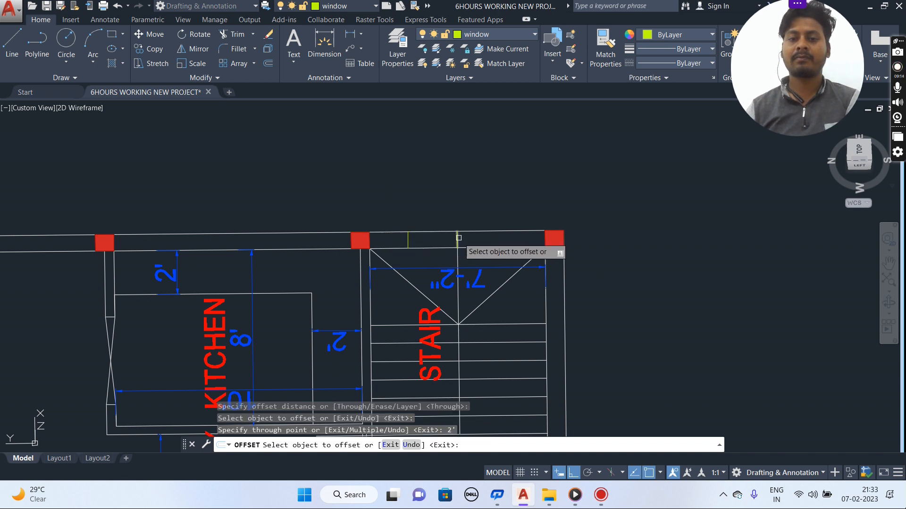
pyautogui.click(457, 239)
pyautogui.write("2'")
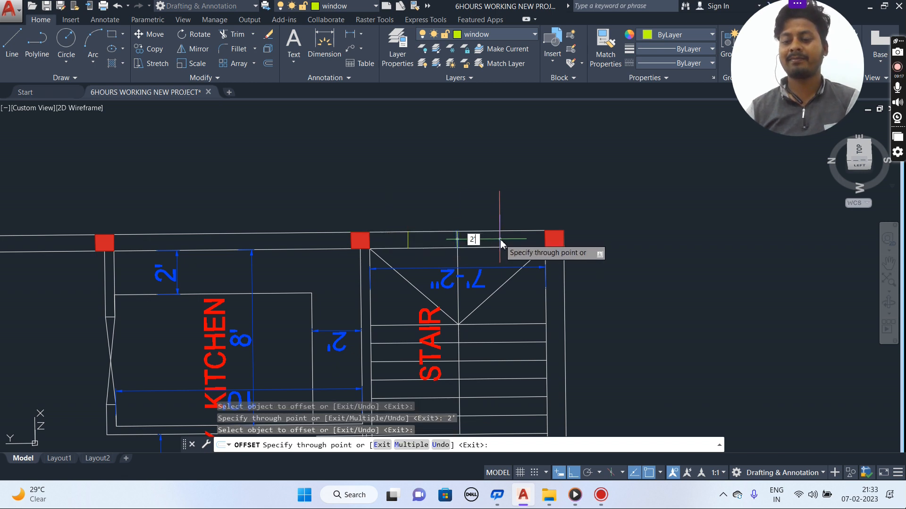
pyautogui.press('Return')
pyautogui.press('Escape')
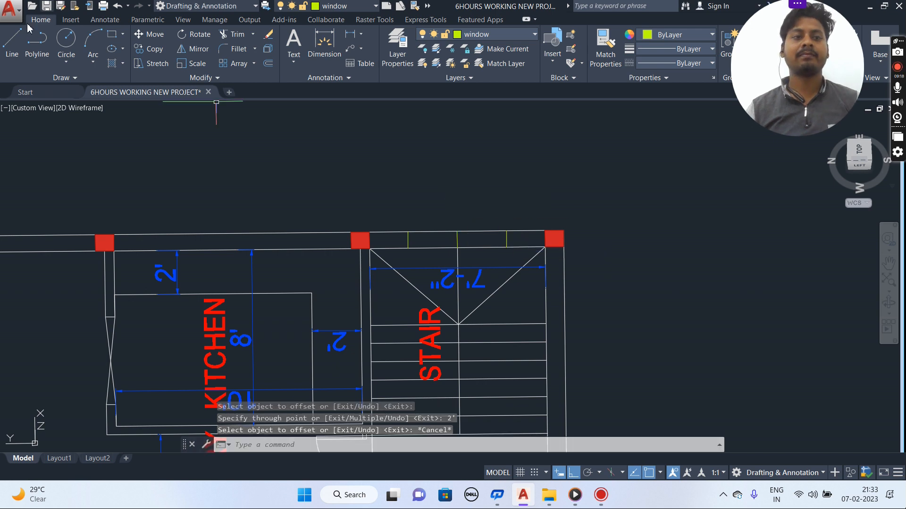
# - Draw a line along the stair wall's centre joining the midpoints of the two outer window end lines
pyautogui.click(12, 39)
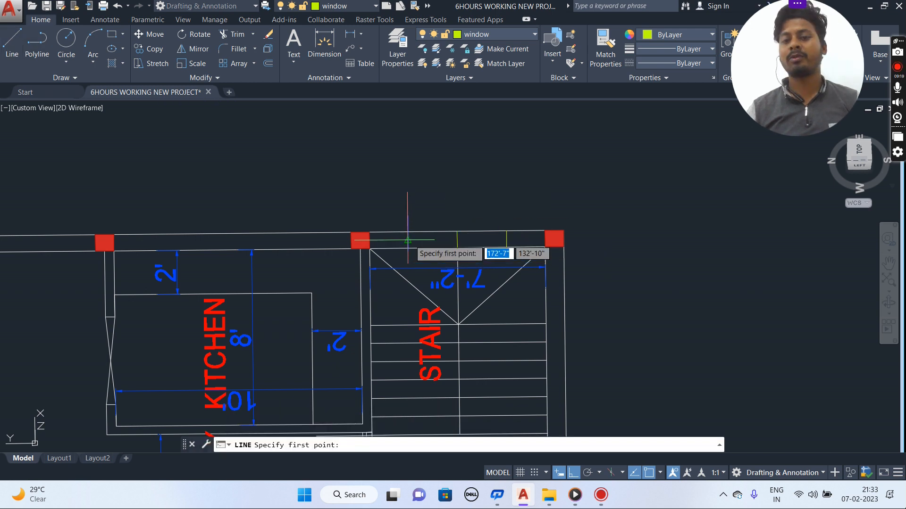
pyautogui.click(407, 240)
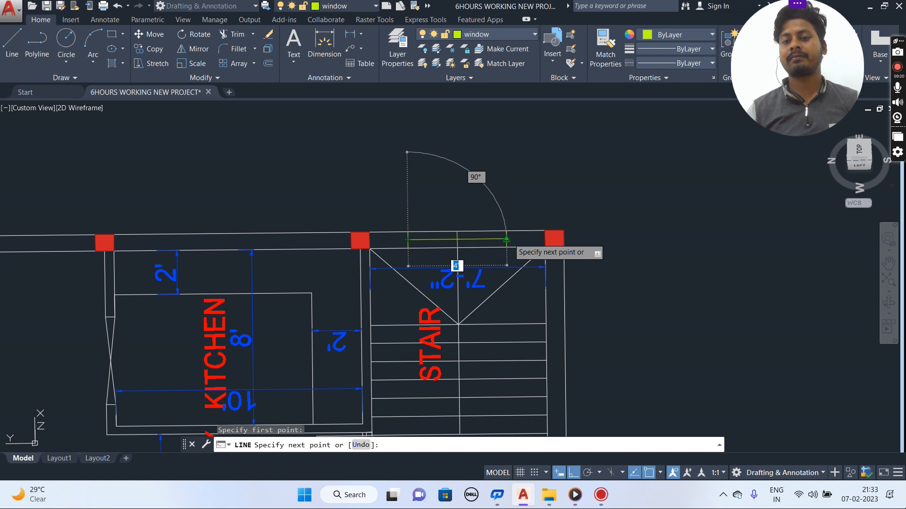
pyautogui.click(506, 239)
pyautogui.press('Escape')
# - Offset the stair window's lengthwise centre line 1" to each side
pyautogui.write('o')
pyautogui.press('Return')
pyautogui.press('Return')
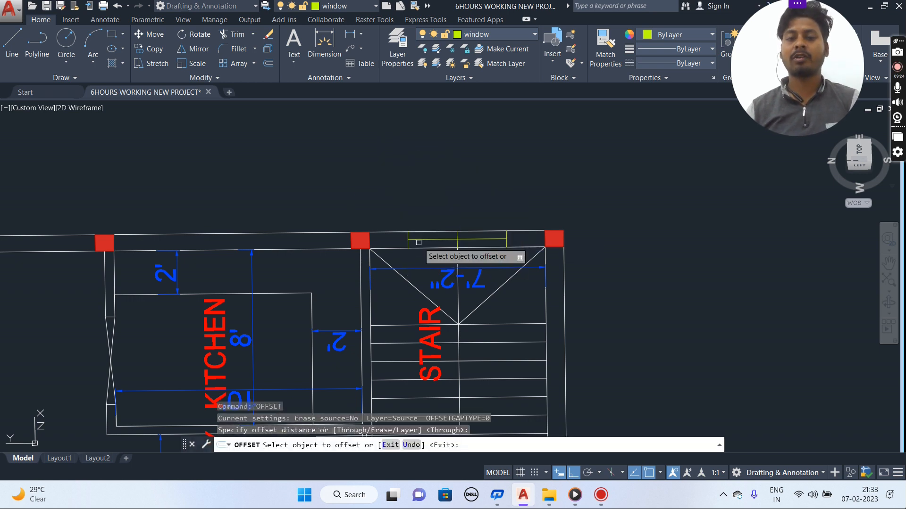
pyautogui.scroll(5, 423, 239)
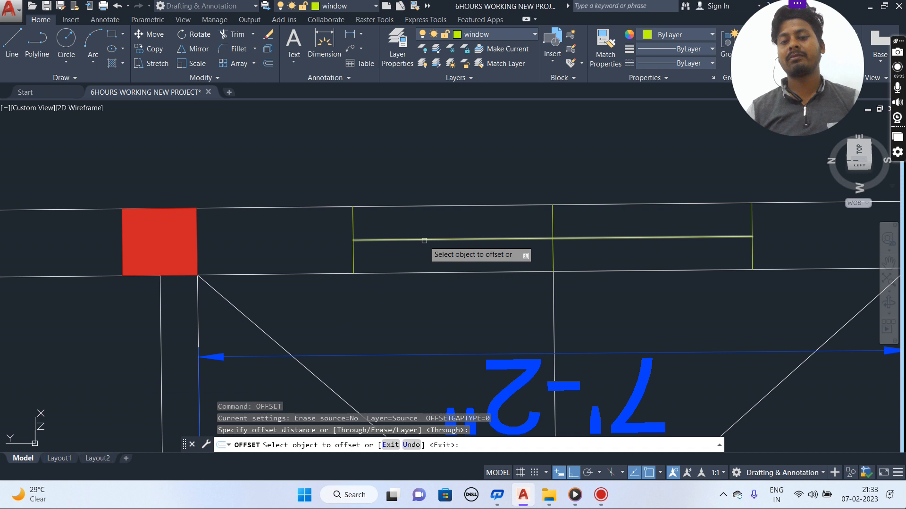
pyautogui.click(424, 241)
pyautogui.write('1"')
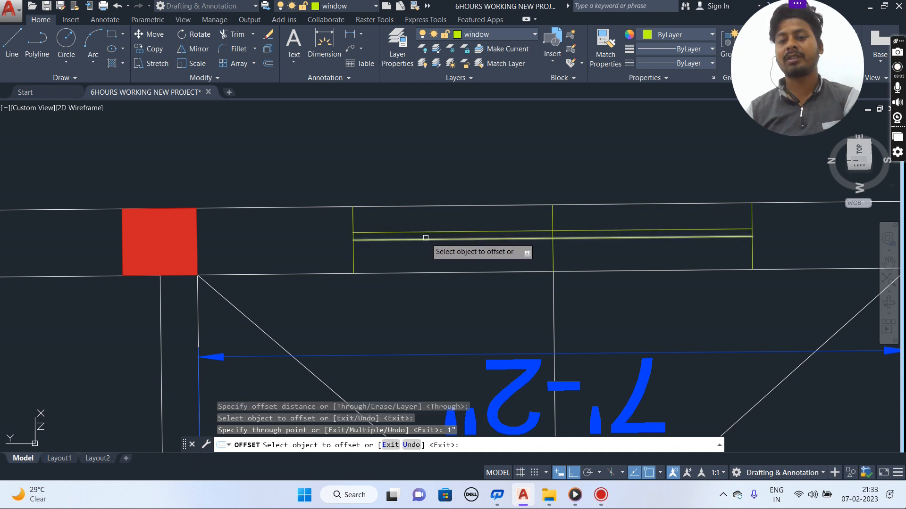
pyautogui.press('Return')
pyautogui.click(425, 240)
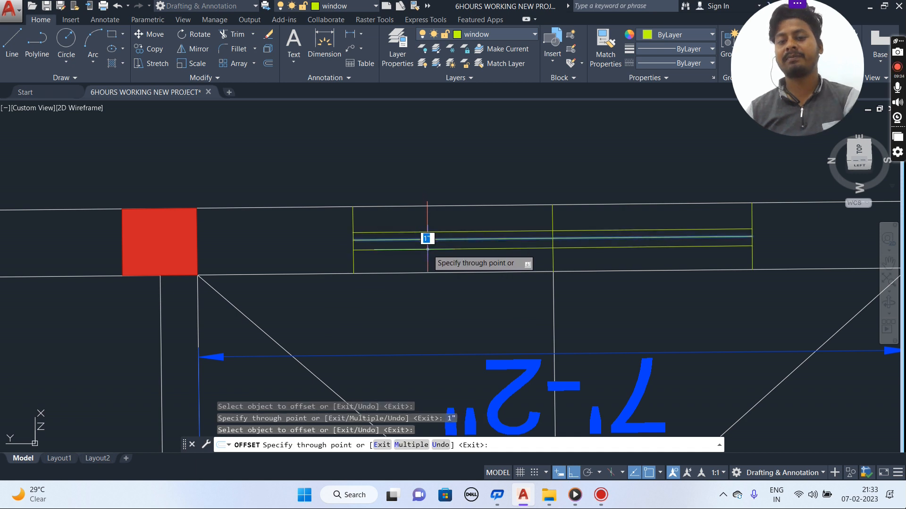
pyautogui.press('Return')
pyautogui.press('Escape')
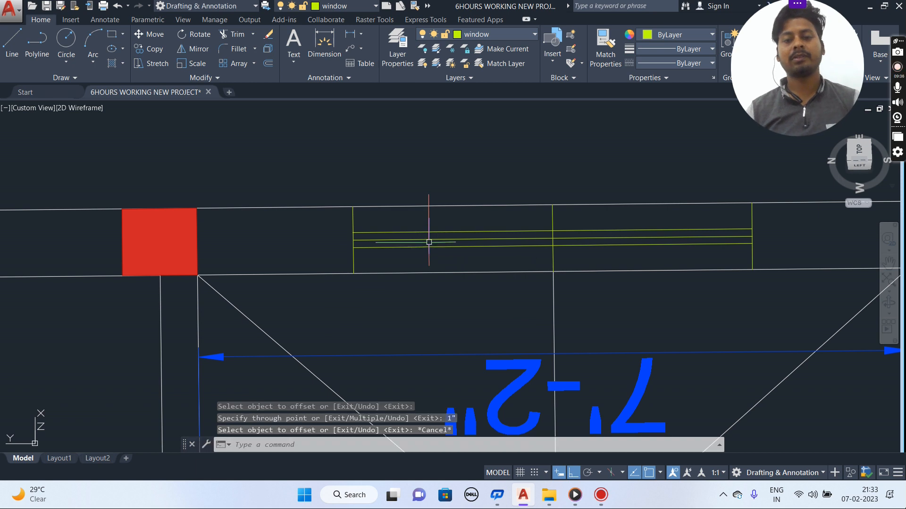
# - Erase the stair window's lengthwise centre line and its middle cross line
pyautogui.click(427, 240)
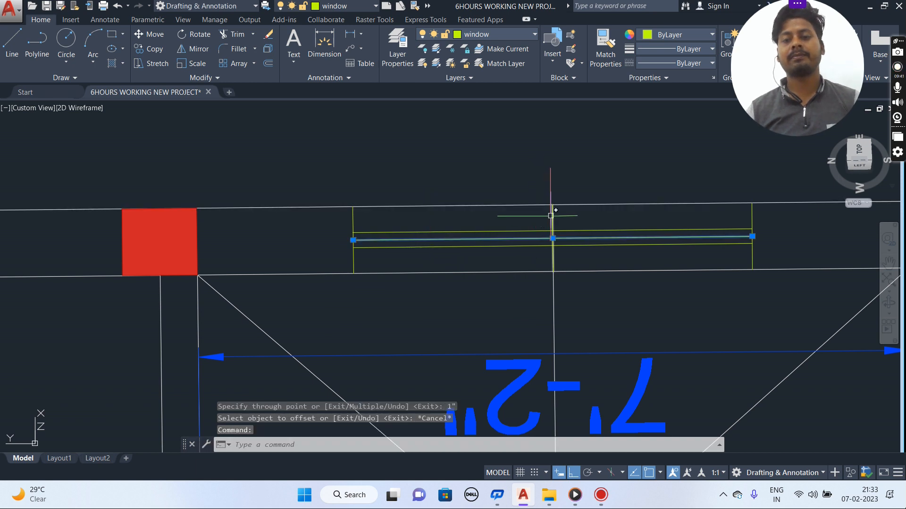
pyautogui.press('Delete')
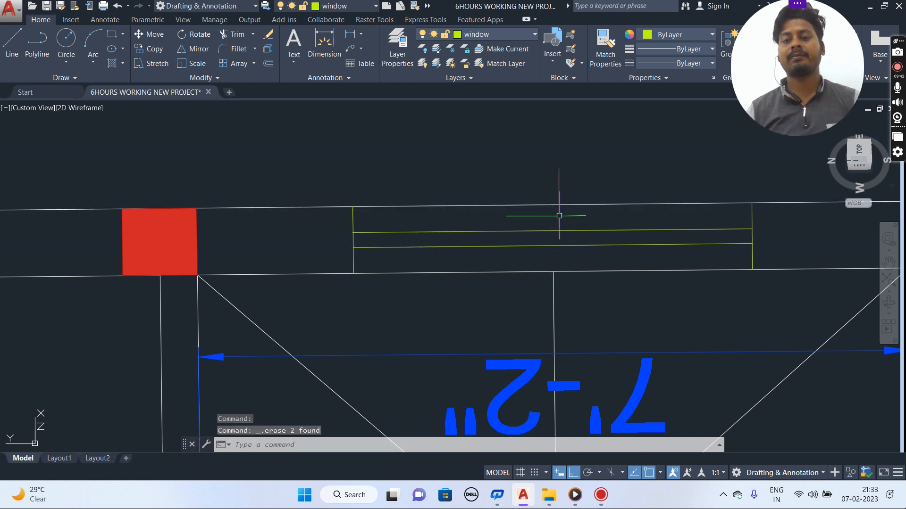
pyautogui.scroll(-4, 559, 215)
pyautogui.scroll(-2, 708, 332)
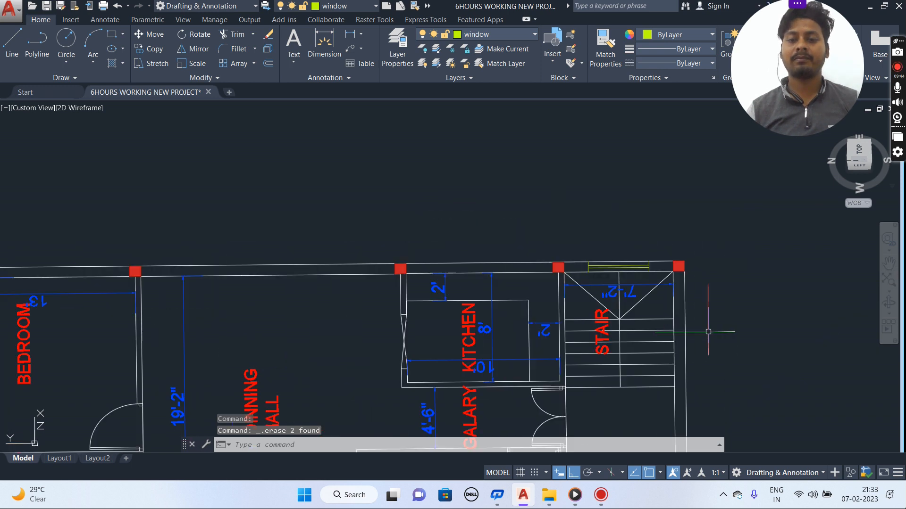
# - Copy the stair window from its inner end corner into the outer wall of the bedroom beside the parking
pyautogui.moveTo(731, 334)
pyautogui.mouseDown(button='middle')
pyautogui.moveTo(683, 53)
pyautogui.moveTo(682, 164)
pyautogui.moveTo(691, 102)
pyautogui.moveTo(701, 115)
pyautogui.mouseUp(button='middle')
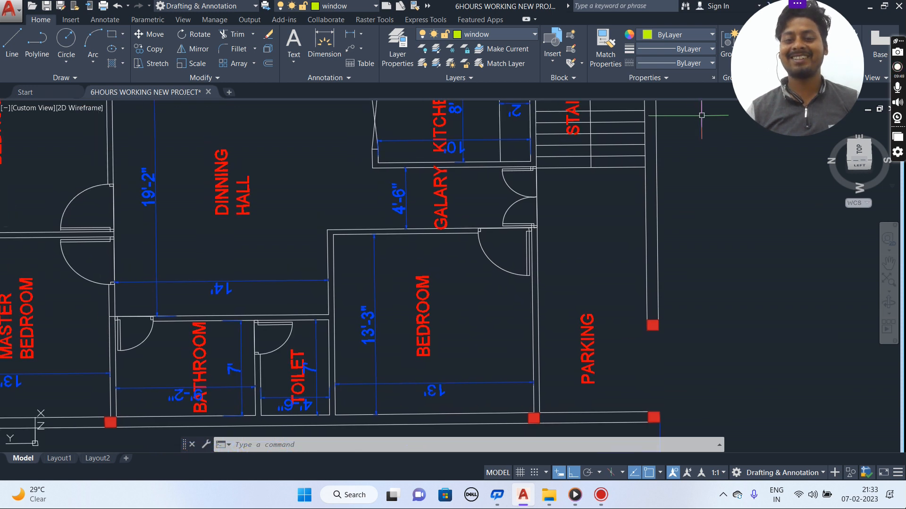
pyautogui.moveTo(710, 130); pyautogui.dragTo(702, 307, button='middle')
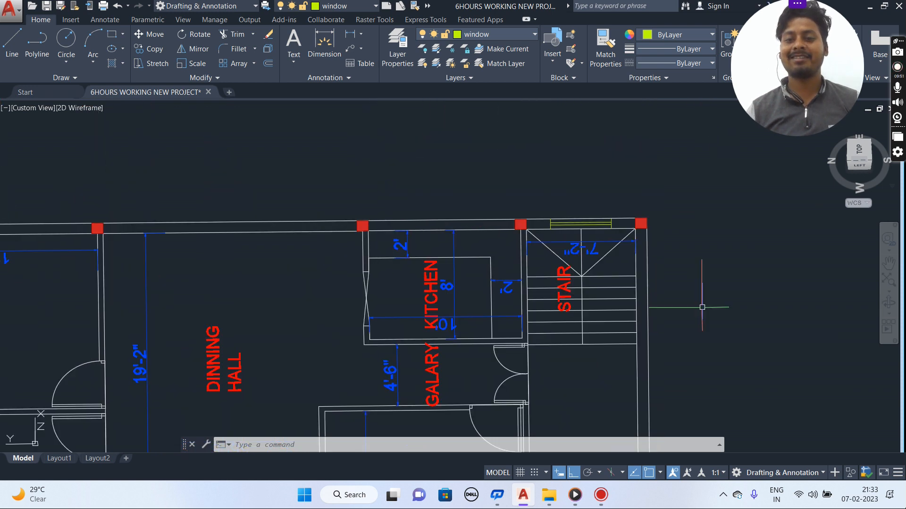
pyautogui.scroll(4, 702, 308)
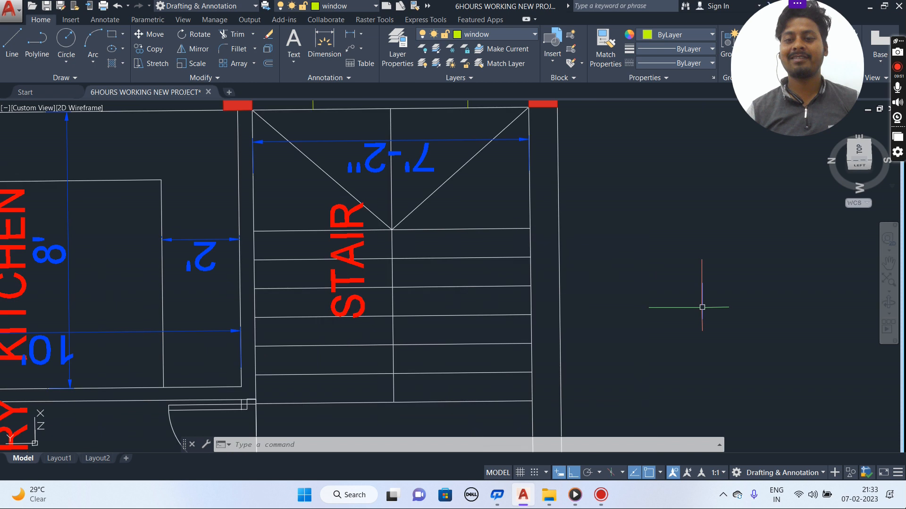
pyautogui.scroll(4, 485, 178)
pyautogui.click(482, 181)
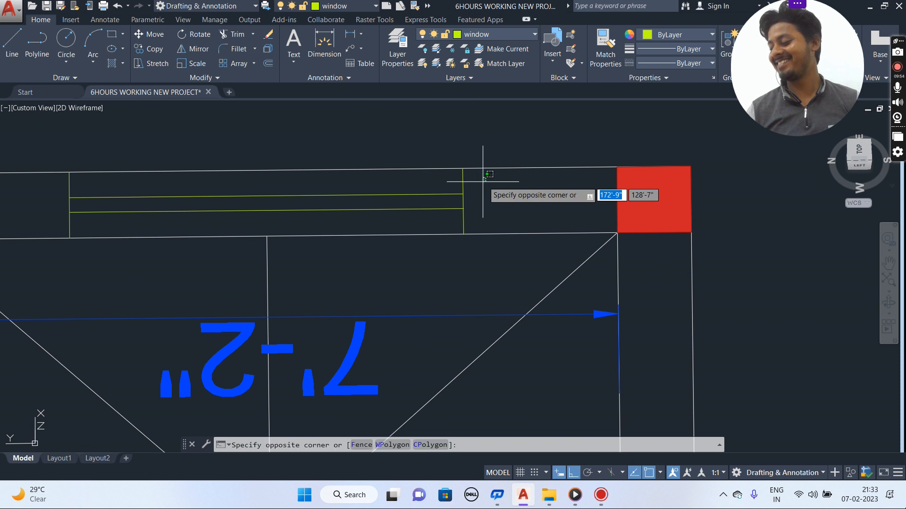
pyautogui.click(434, 202)
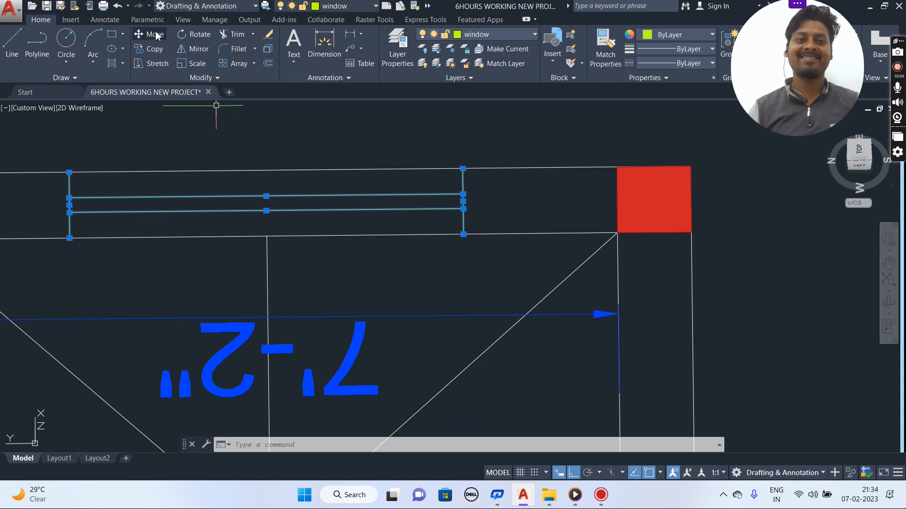
pyautogui.click(154, 49)
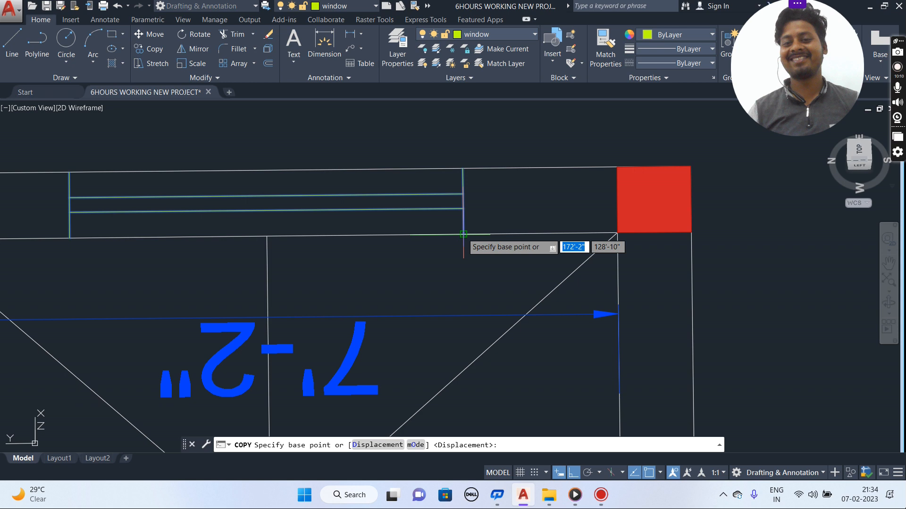
pyautogui.click(463, 234)
pyautogui.scroll(-4, 492, 300)
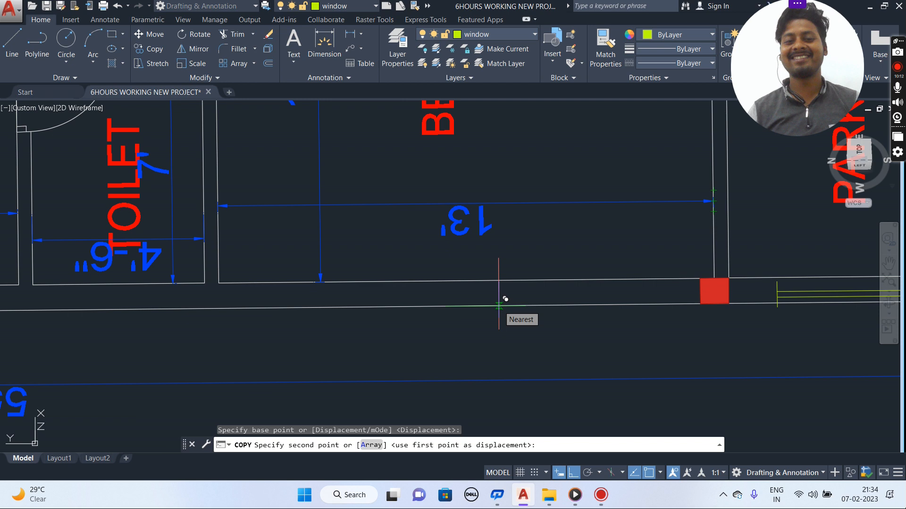
pyautogui.click(498, 306)
# - Place another copy of the window in the bathroom's outer wall
pyautogui.scroll(-3, 775, 323)
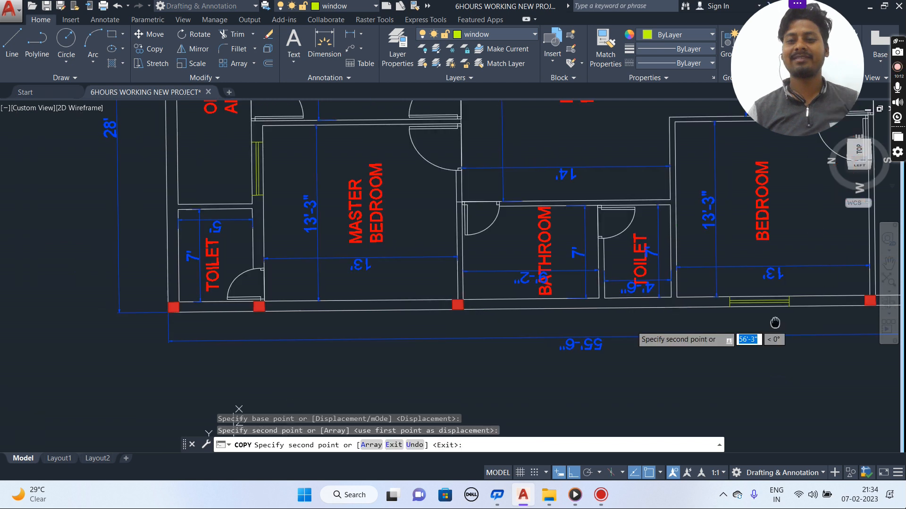
pyautogui.moveTo(774, 323); pyautogui.dragTo(691, 374, button='middle')
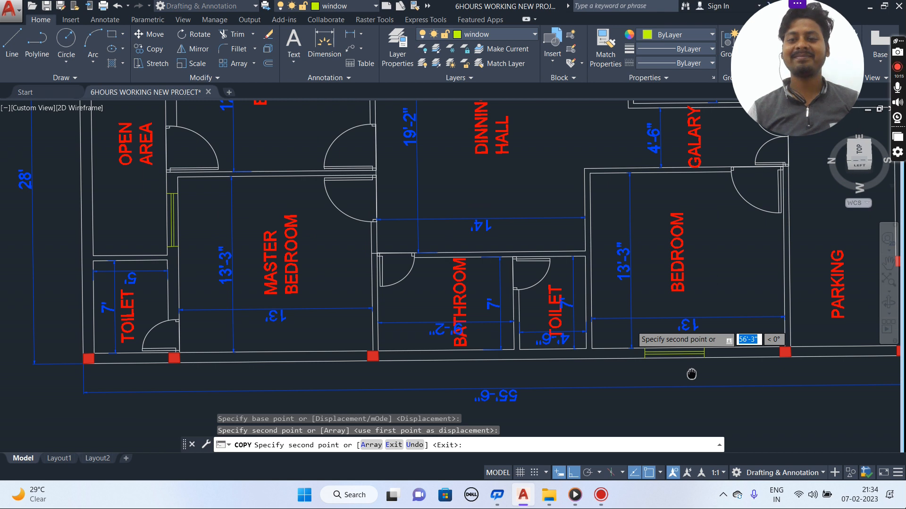
pyautogui.scroll(4, 687, 206)
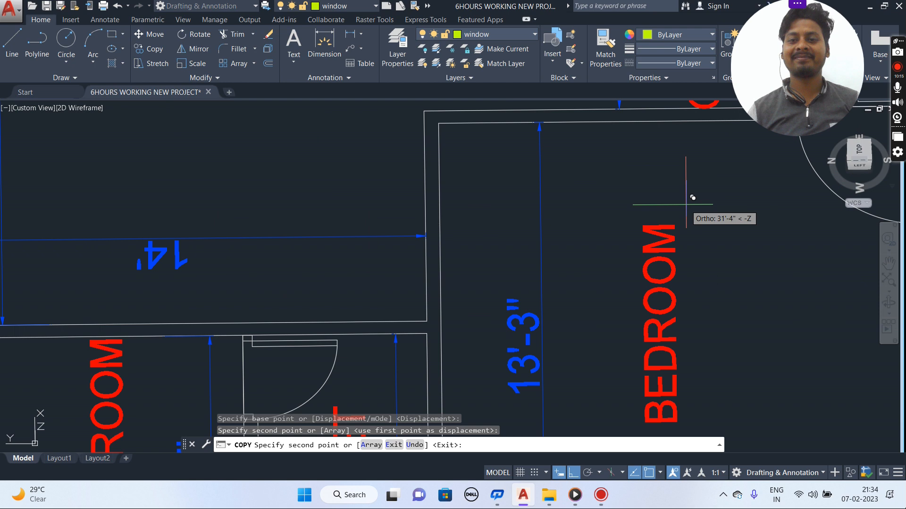
pyautogui.moveTo(692, 197); pyautogui.dragTo(624, 349, button='middle')
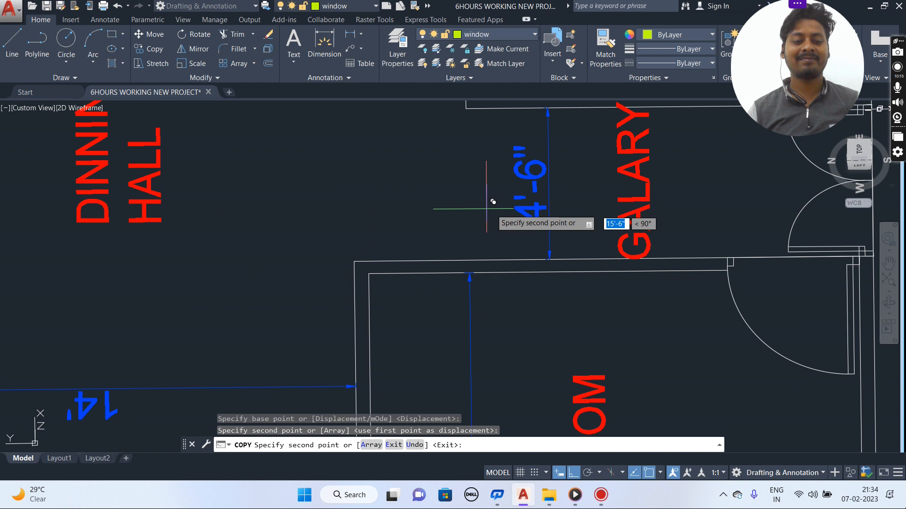
pyautogui.scroll(-5, 427, 286)
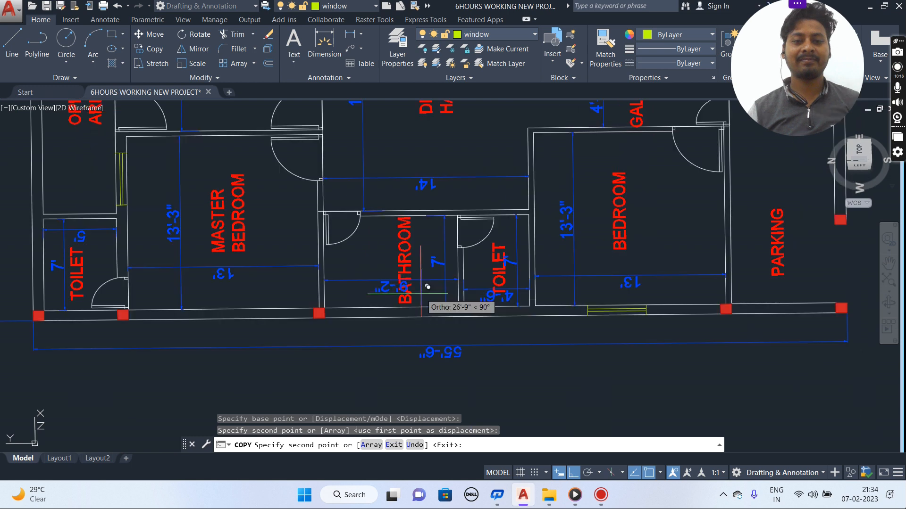
pyautogui.scroll(2, 427, 286)
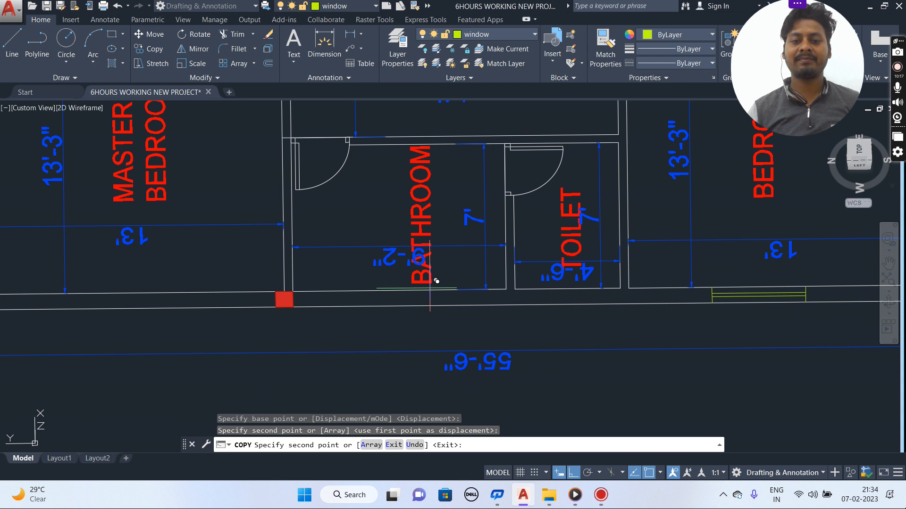
pyautogui.scroll(2, 434, 283)
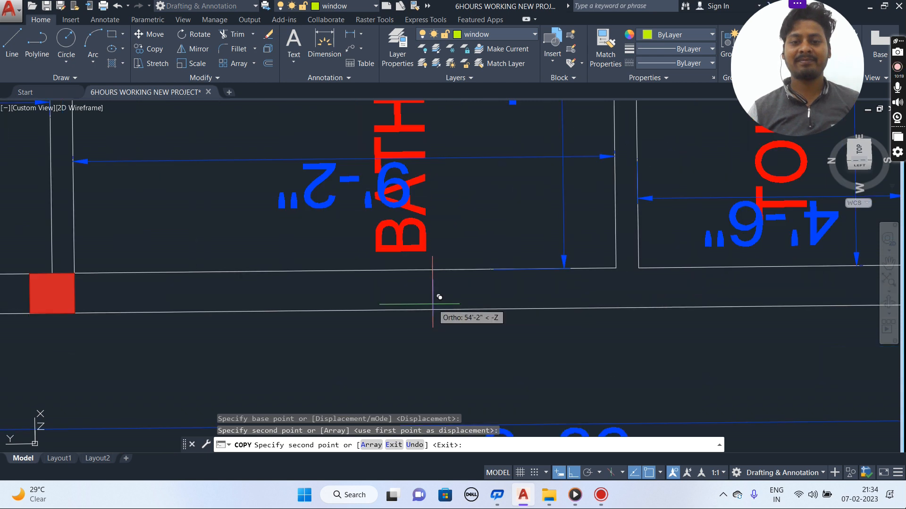
pyautogui.click(439, 309)
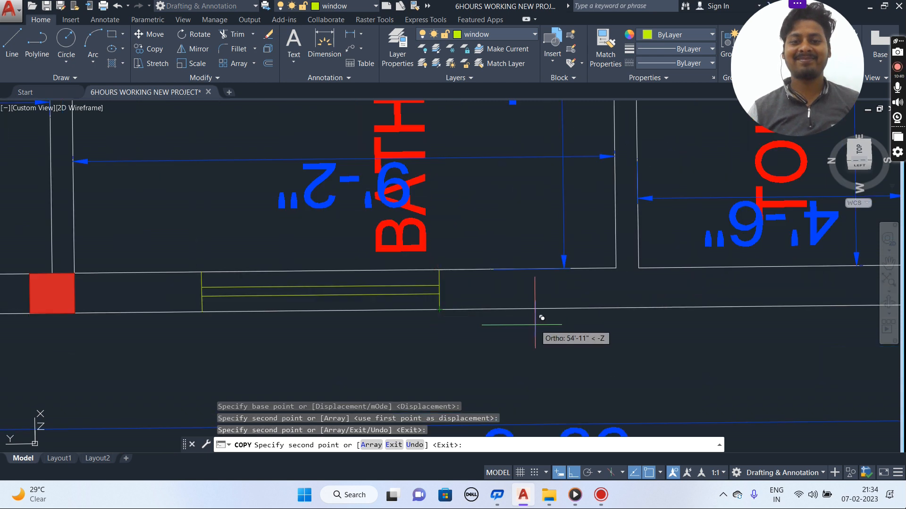
# - Place another copy of the window in the dining hall's outer wall, near the kitchen column
pyautogui.scroll(-5, 535, 324)
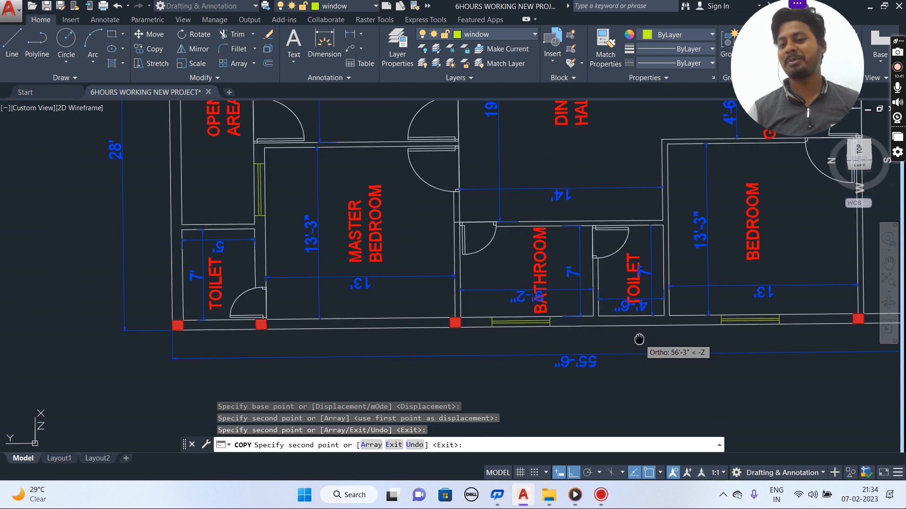
pyautogui.moveTo(638, 339); pyautogui.dragTo(256, 322, button='middle')
pyautogui.scroll(-2, 436, 293)
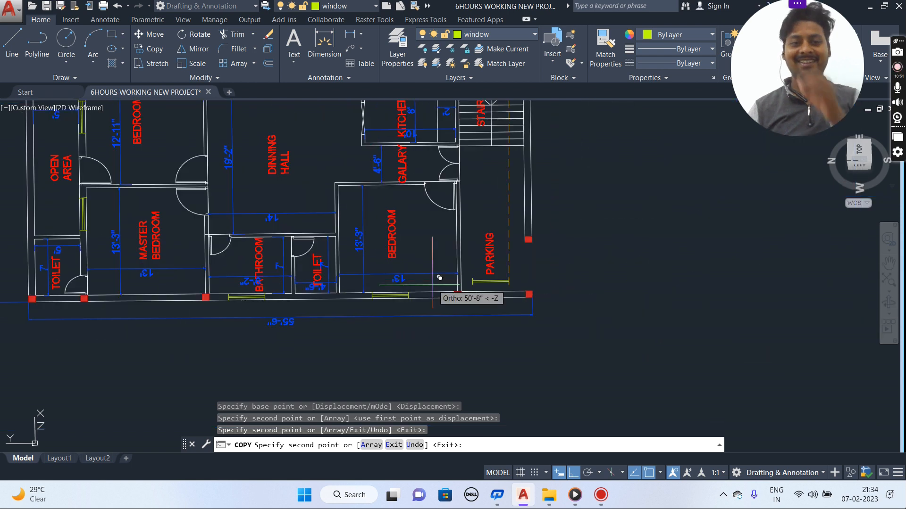
pyautogui.moveTo(430, 228); pyautogui.dragTo(489, 386, button='middle')
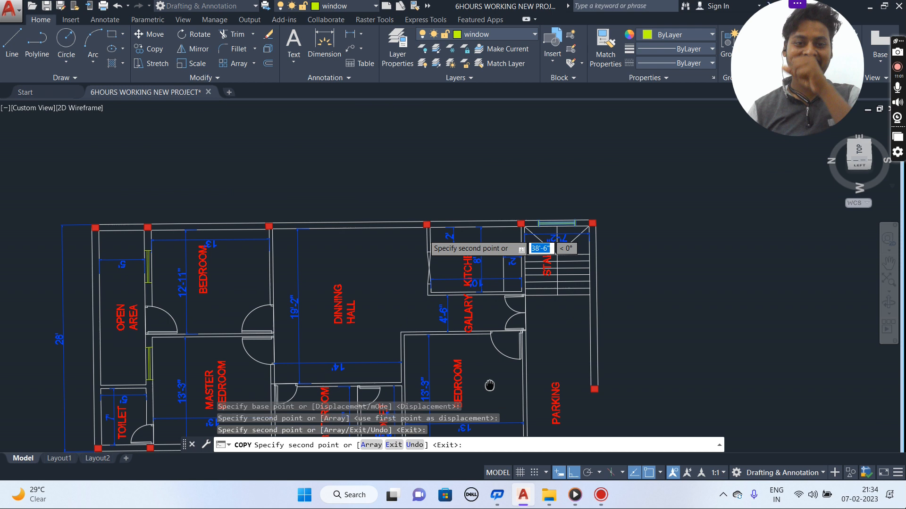
pyautogui.scroll(6, 389, 221)
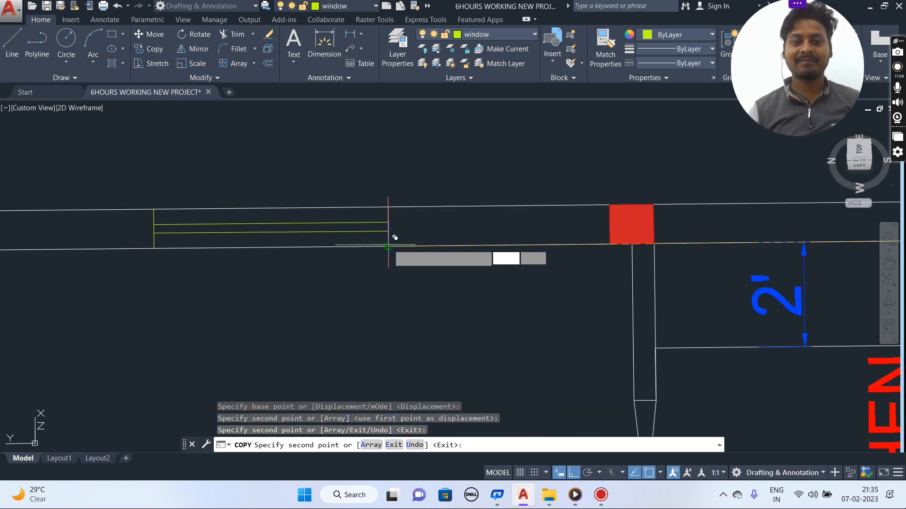
pyautogui.click(392, 237)
# - Place another copy of the window in the outer wall of the bedroom beside the open area
pyautogui.moveTo(288, 310); pyautogui.dragTo(783, 323, button='middle')
pyautogui.scroll(-4, 772, 320)
pyautogui.scroll(-2, 771, 321)
pyautogui.moveTo(786, 355); pyautogui.dragTo(793, 264, button='middle')
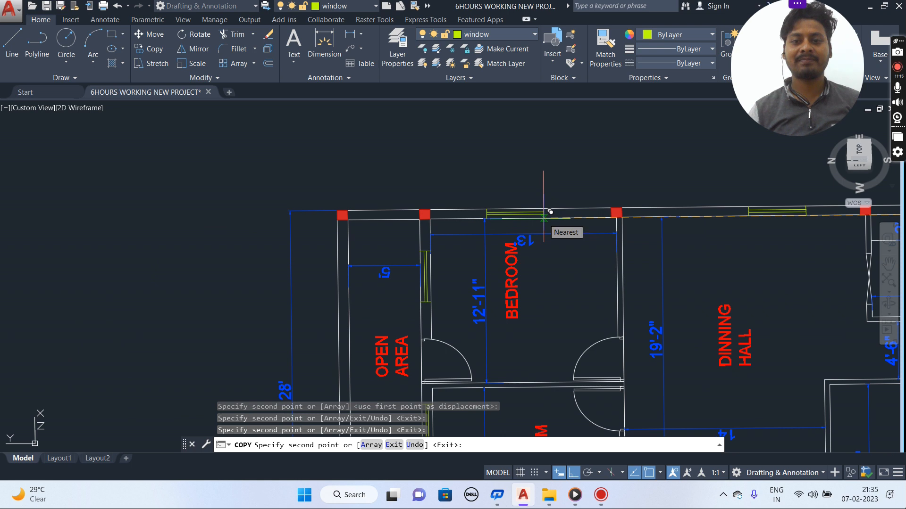
pyautogui.scroll(5, 550, 212)
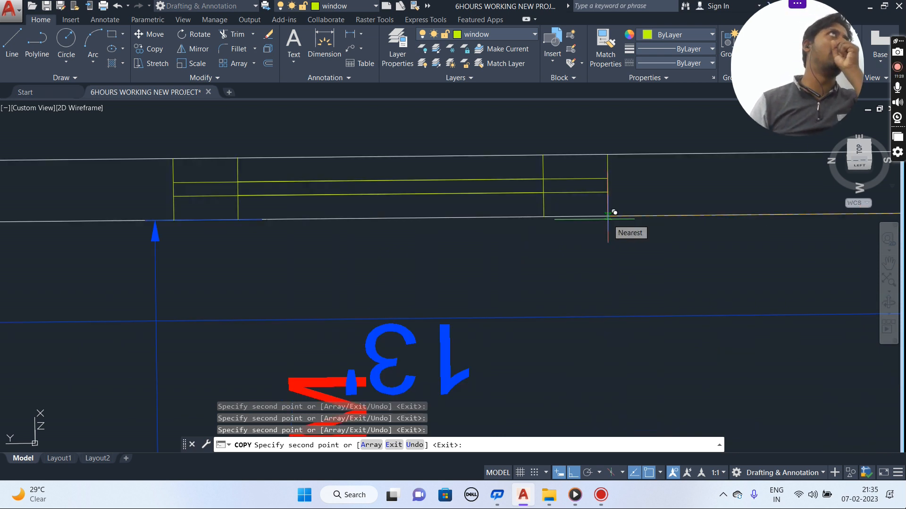
pyautogui.scroll(-5, 613, 212)
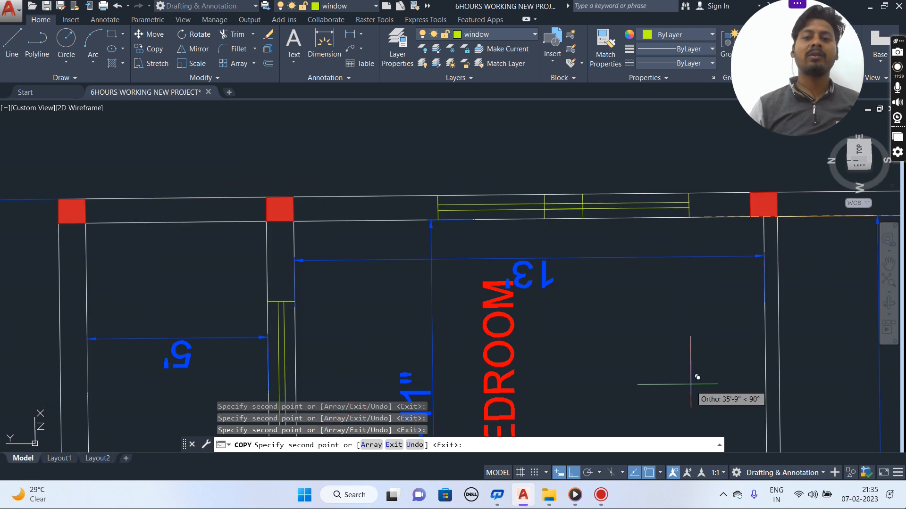
# - Place another copy of the window in the master bedroom's outer wall and finish copying
pyautogui.scroll(-2, 674, 360)
pyautogui.scroll(-3, 675, 361)
pyautogui.moveTo(580, 217); pyautogui.dragTo(316, 176, button='middle')
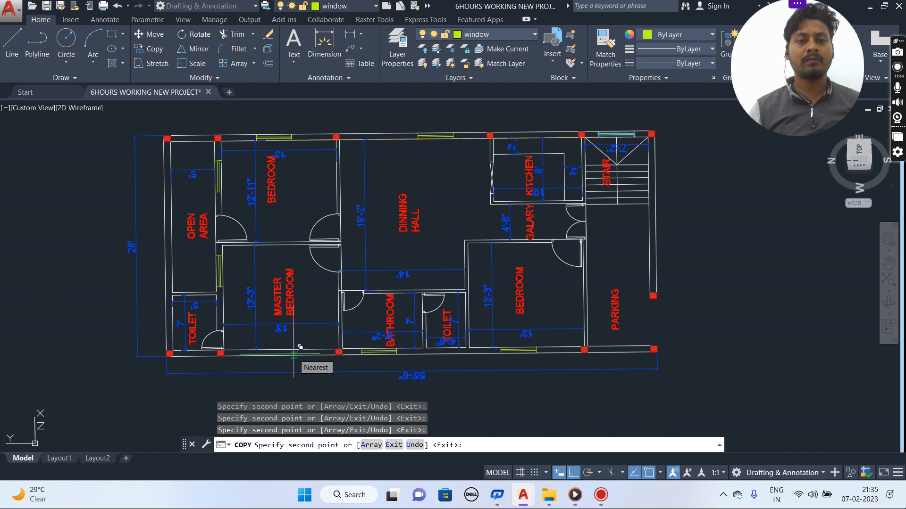
pyautogui.scroll(6, 294, 353)
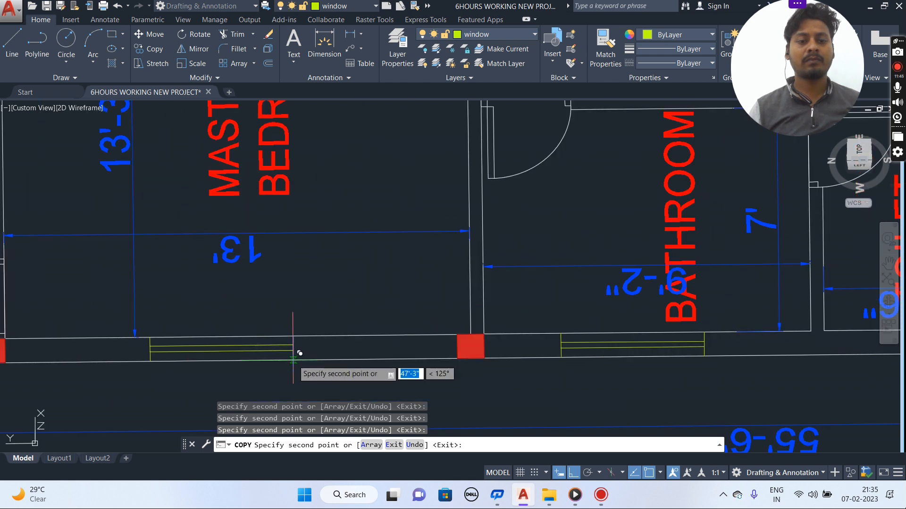
pyautogui.scroll(-2, 348, 351)
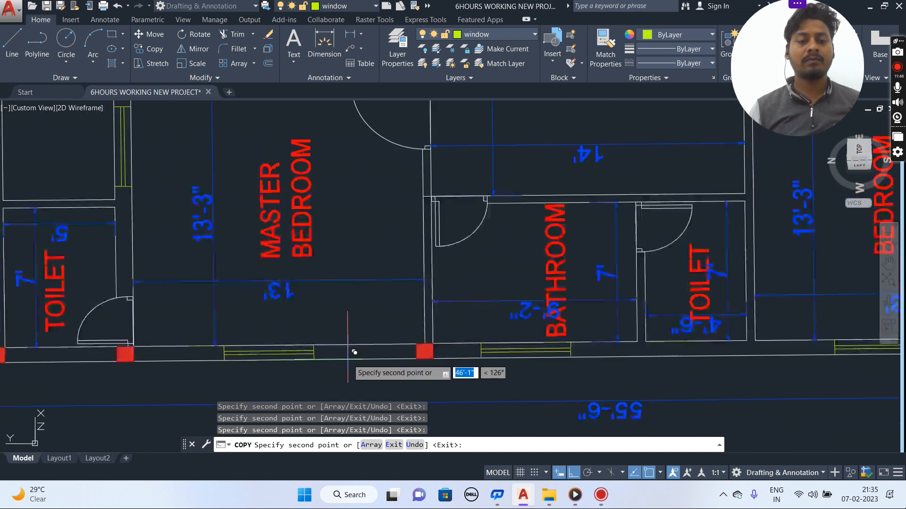
pyautogui.scroll(-4, 347, 352)
pyautogui.press('Escape')
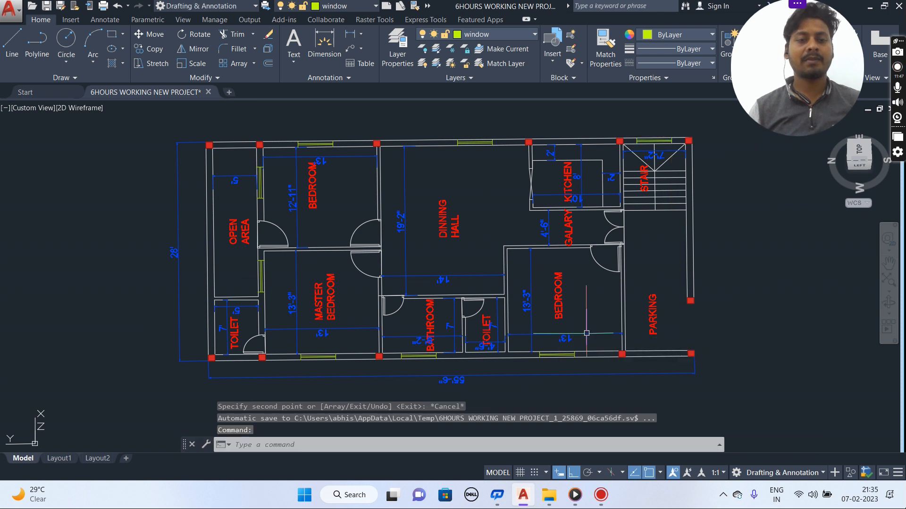
pyautogui.moveTo(732, 255); pyautogui.dragTo(655, 253, button='middle')
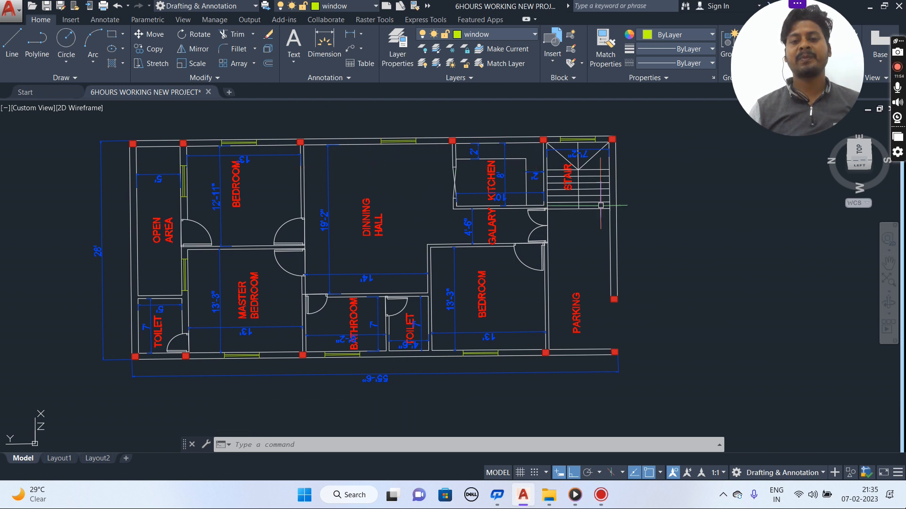
pyautogui.moveTo(777, 46); pyautogui.dragTo(716, 223)
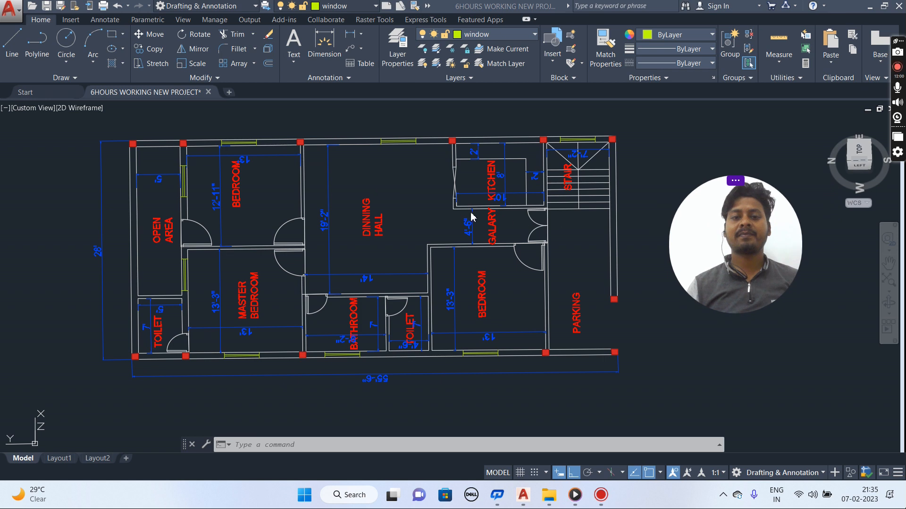
pyautogui.scroll(2, 407, 208)
pyautogui.click(407, 207)
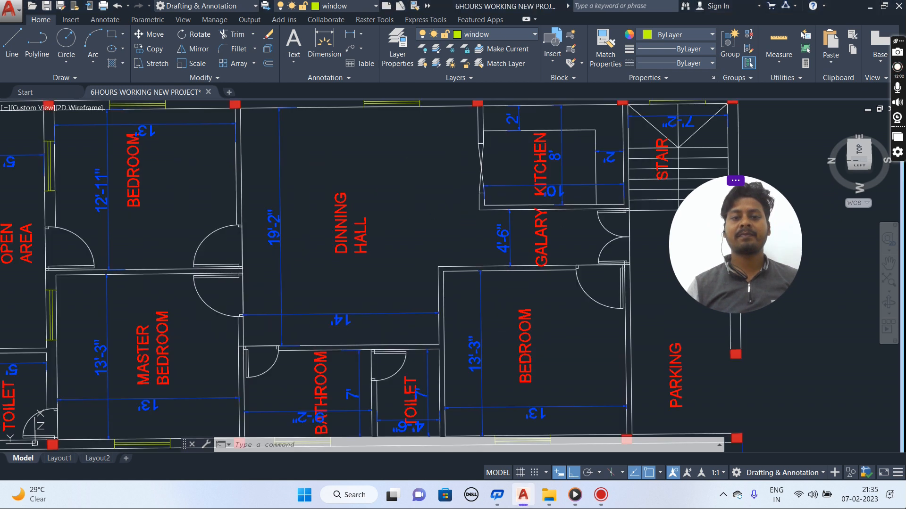
pyautogui.moveTo(439, 210)
pyautogui.mouseDown(button='middle')
pyautogui.moveTo(489, 228)
pyautogui.moveTo(499, 218)
pyautogui.mouseUp(button='middle')
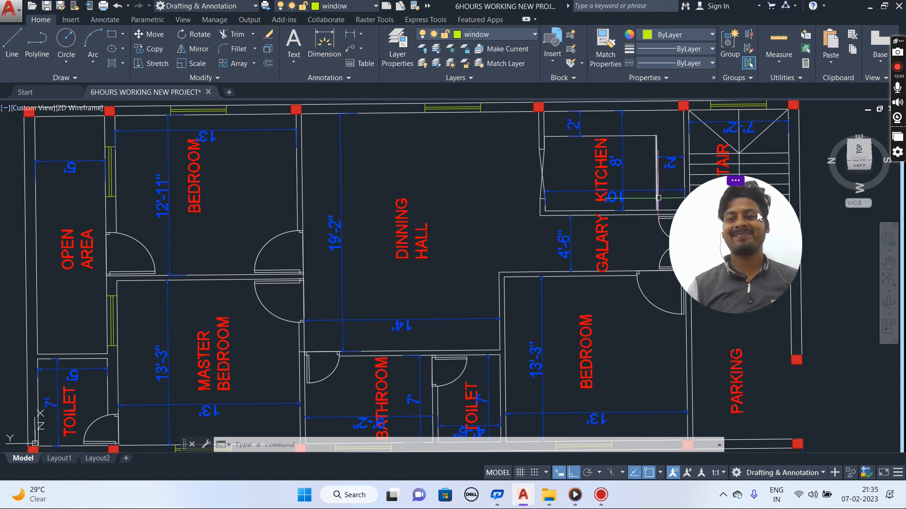
pyautogui.moveTo(749, 224)
pyautogui.mouseDown()
pyautogui.moveTo(754, 244)
pyautogui.moveTo(836, 256)
pyautogui.moveTo(838, 92)
pyautogui.moveTo(459, 257)
pyautogui.moveTo(483, 169)
pyautogui.mouseUp()
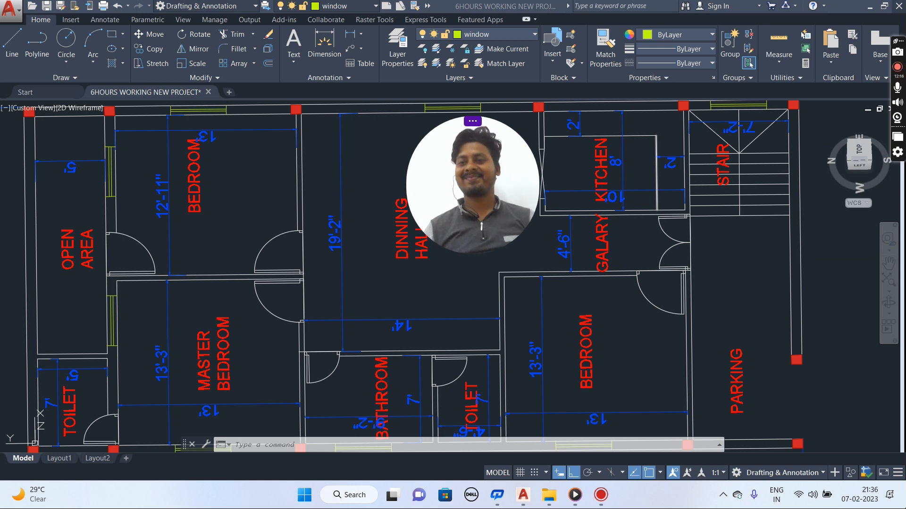
# - Capture a full-screen screenshot of the floor plan with ScreenRec
pyautogui.click(897, 52)
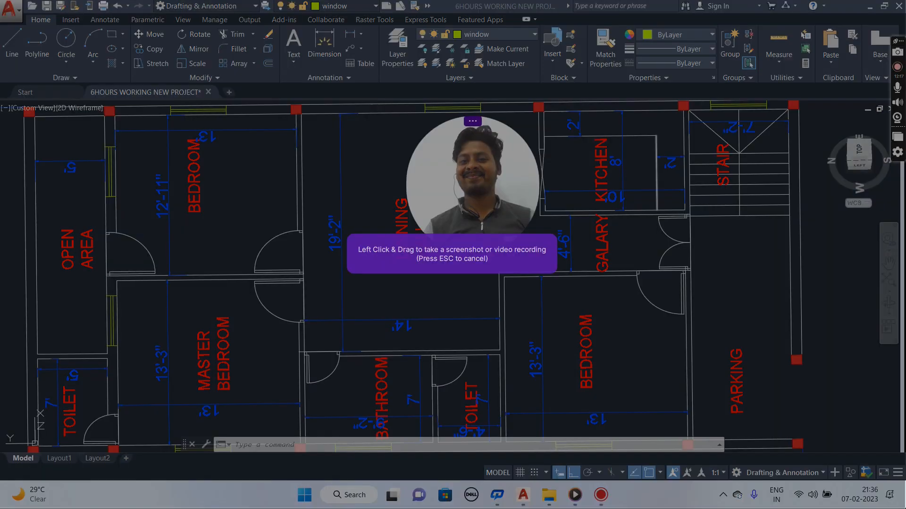
pyautogui.moveTo(1, 1)
pyautogui.mouseDown()
pyautogui.moveTo(24, 52)
pyautogui.moveTo(526, 490)
pyautogui.moveTo(901, 503)
pyautogui.mouseUp()
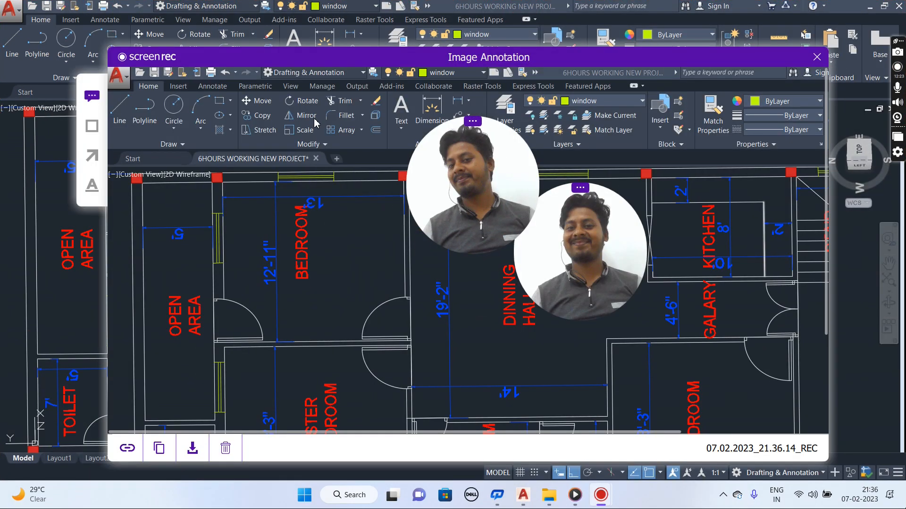